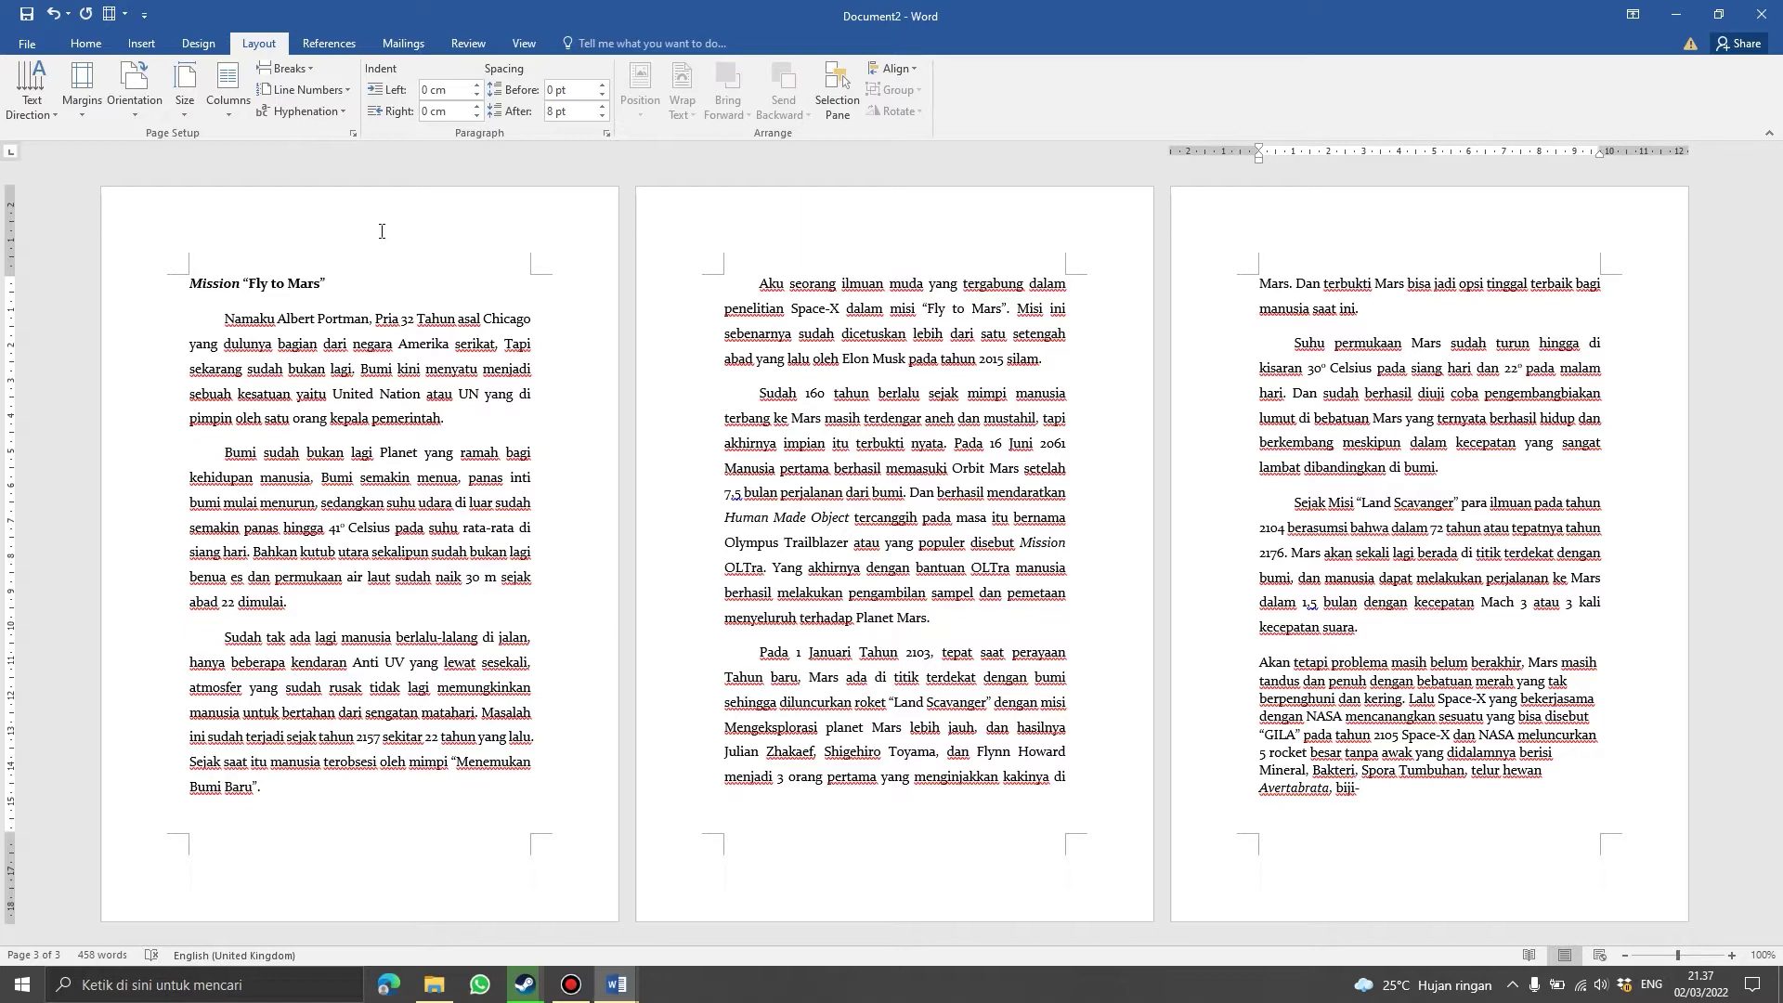
- Insert Plain Number 2 page numbers, centred at the bottom of every page
{"action": "left_click", "coordinate": [143, 44]}
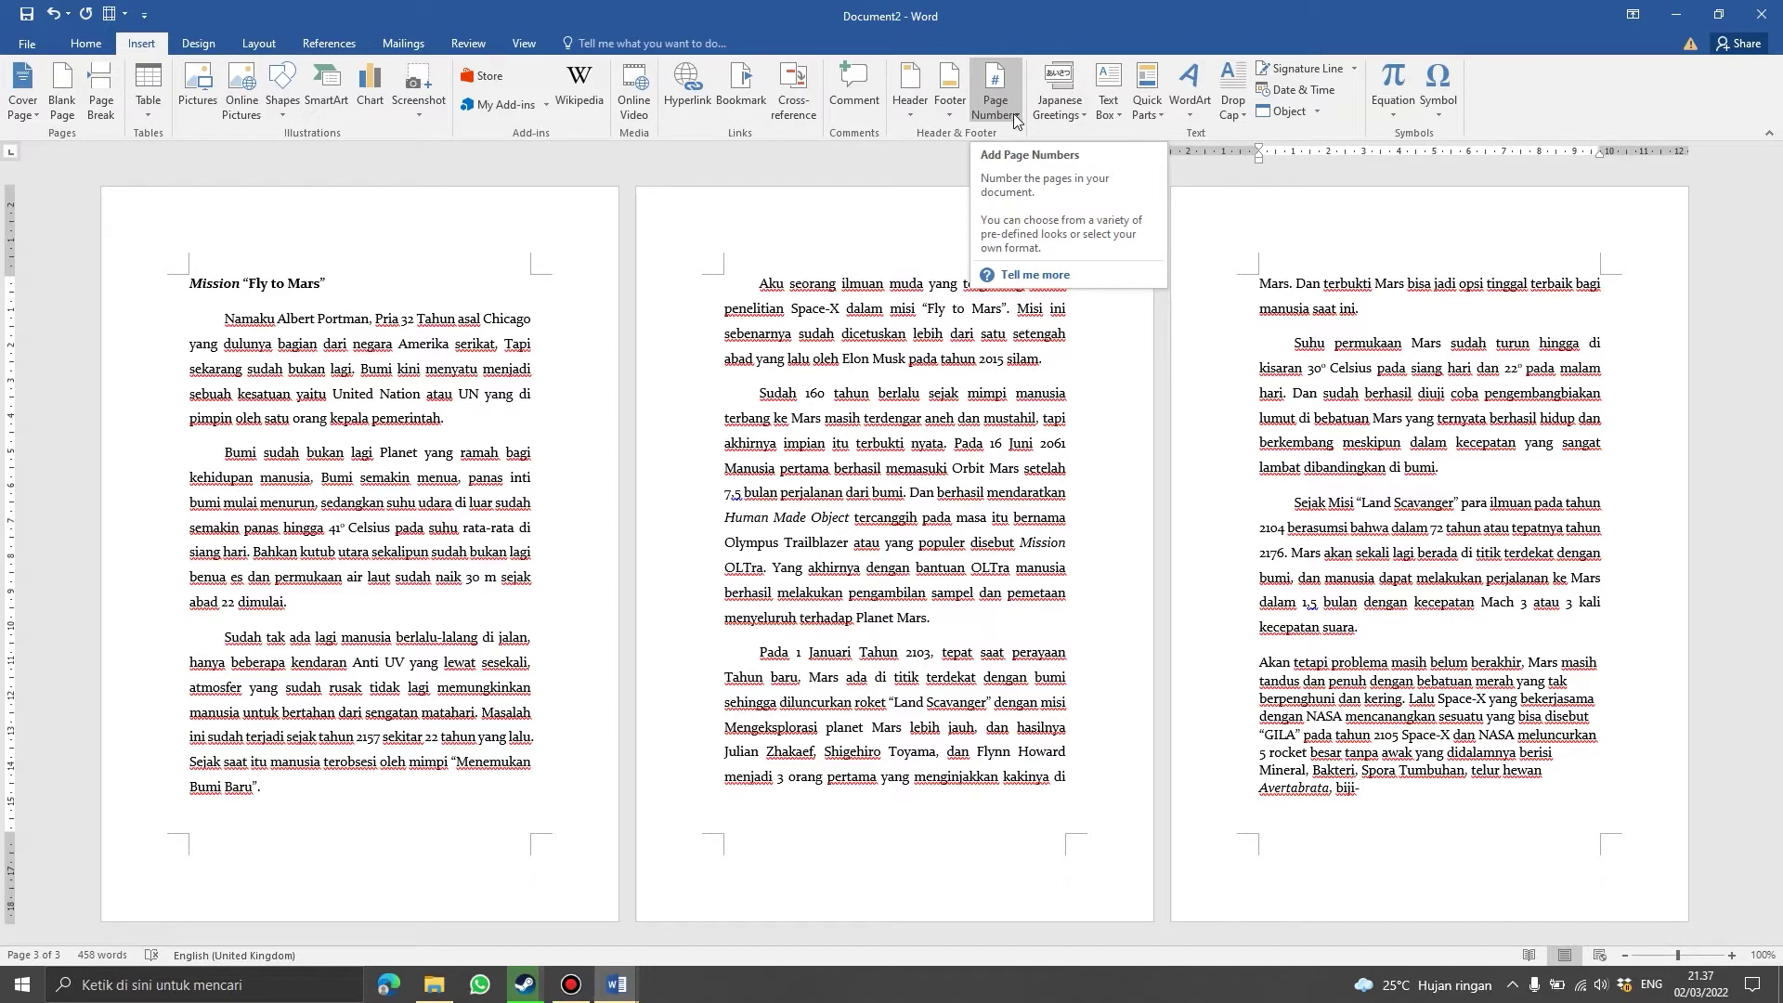
{"action": "left_click", "coordinate": [998, 84]}
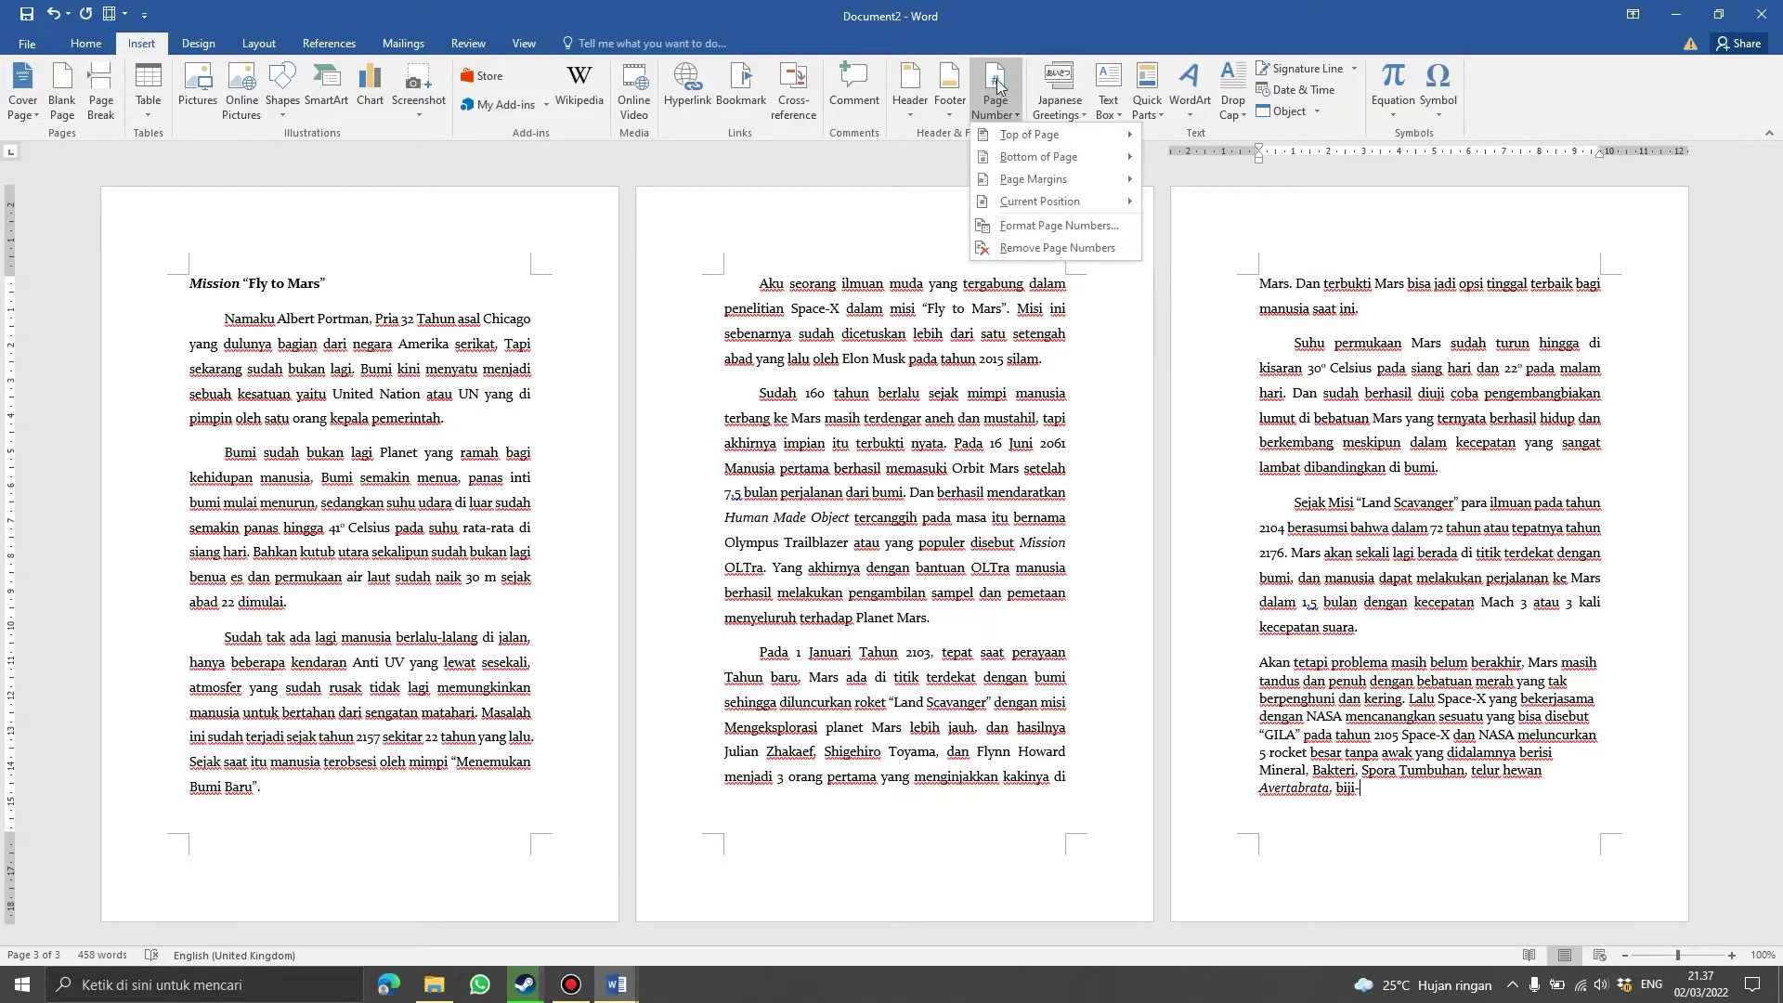
{"action": "left_click", "coordinate": [1019, 138]}
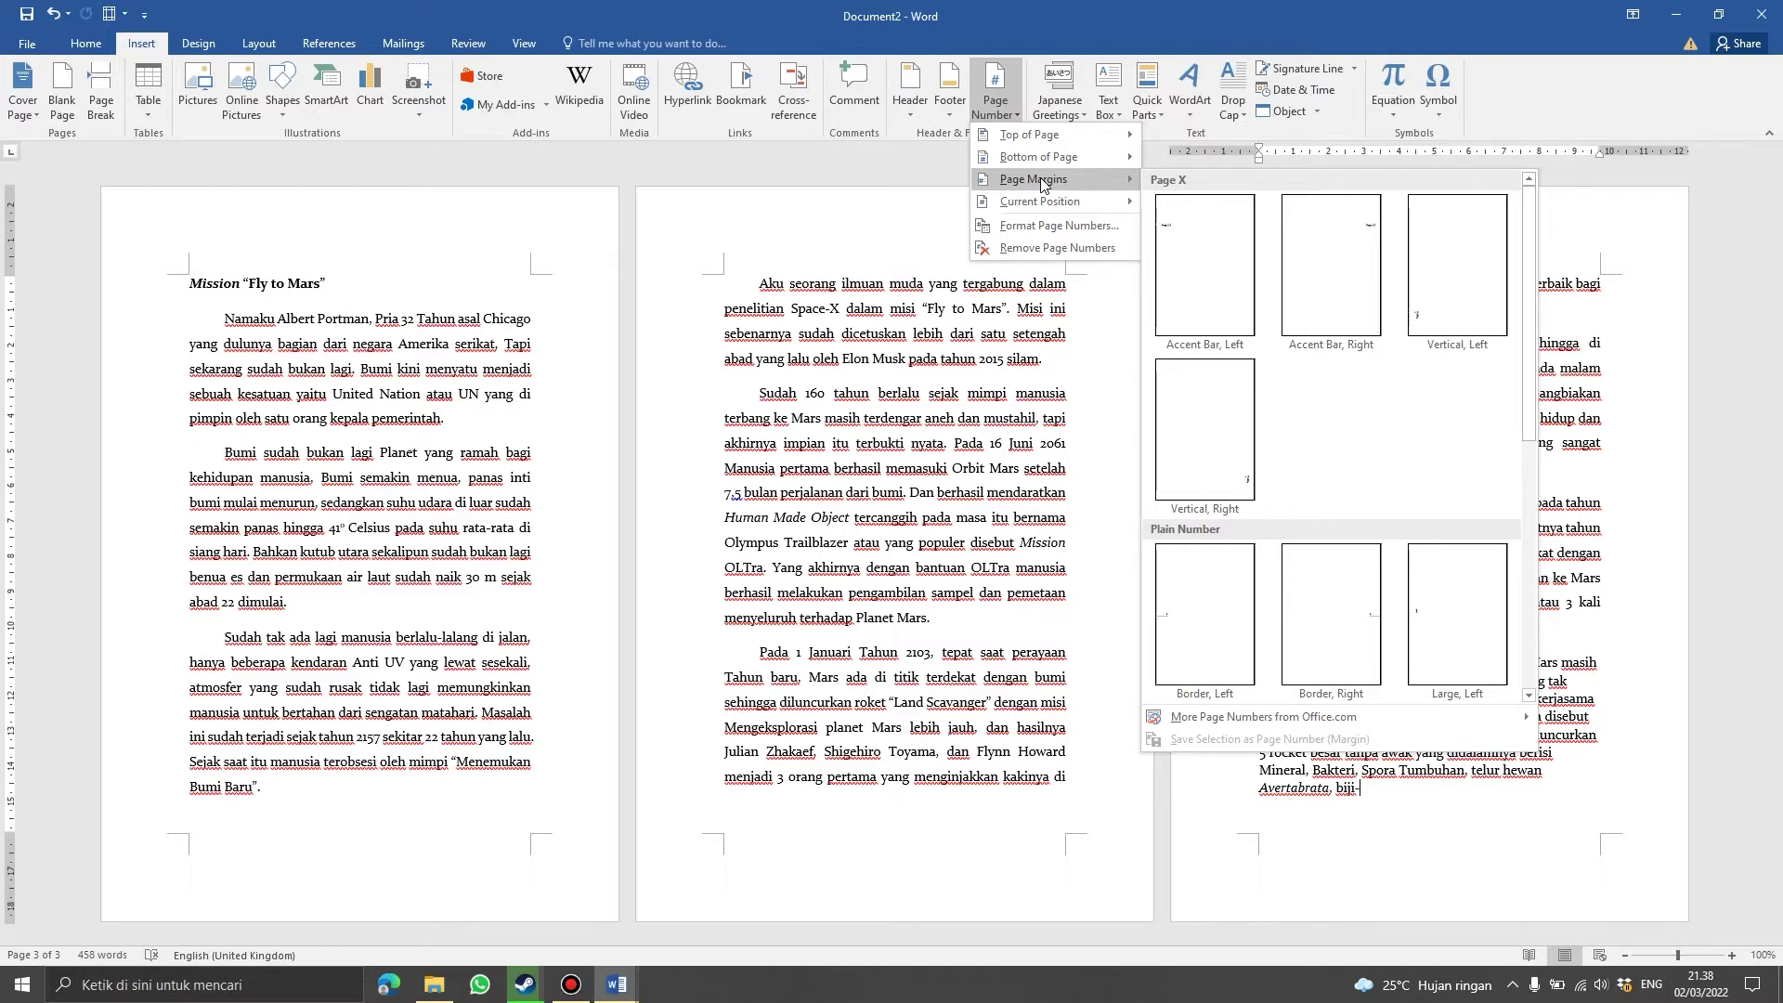
{"action": "mouse_move", "coordinate": [1038, 156]}
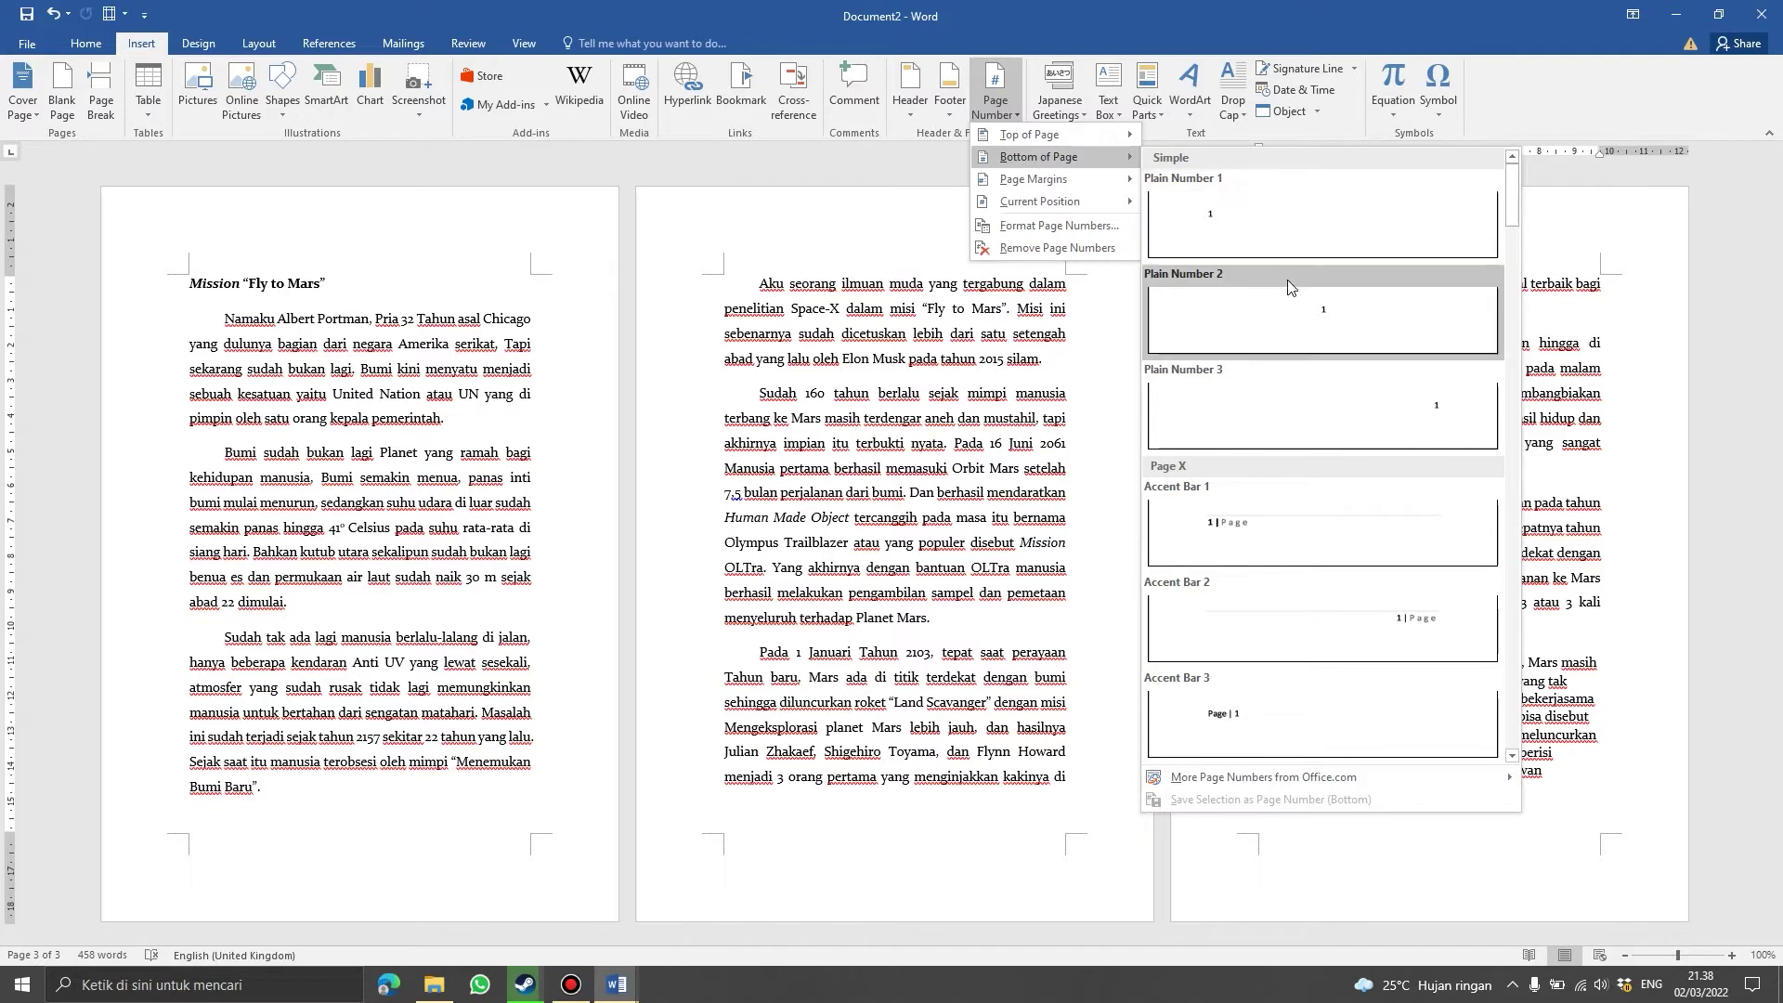
{"action": "left_click", "coordinate": [1305, 312]}
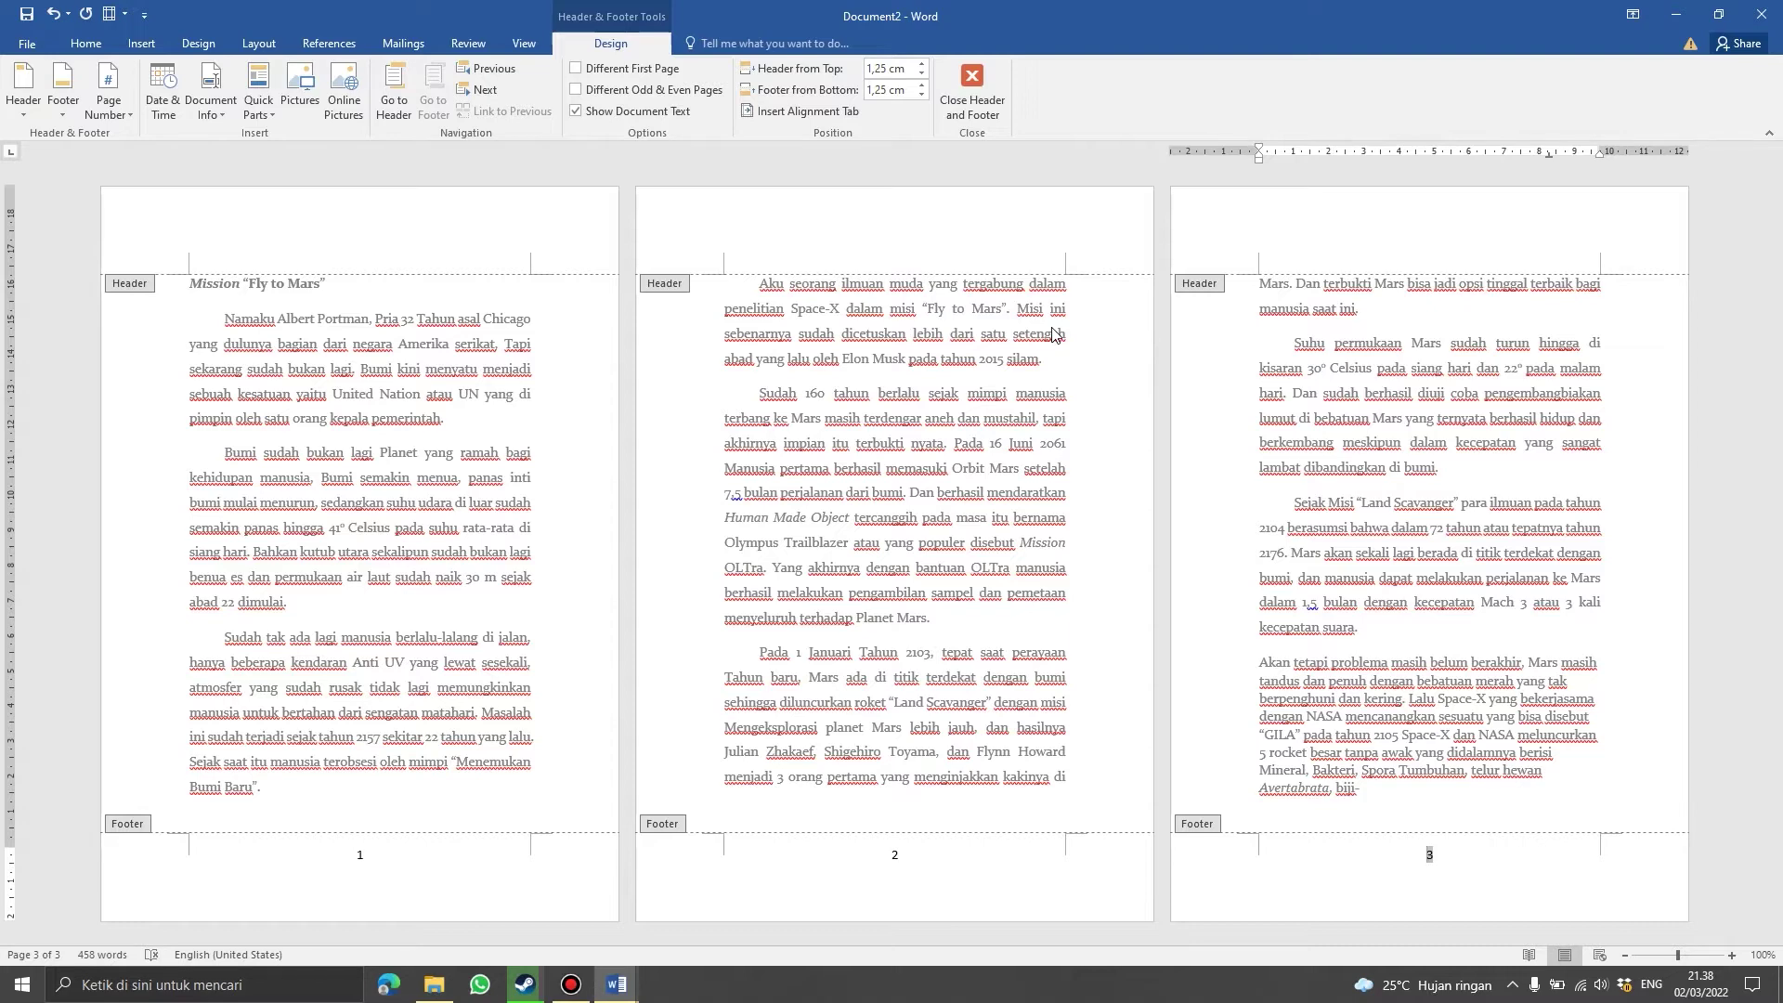
- Check the footer numbers on pages 2 and 1, then return to the body text
{"action": "left_click", "coordinate": [676, 584]}
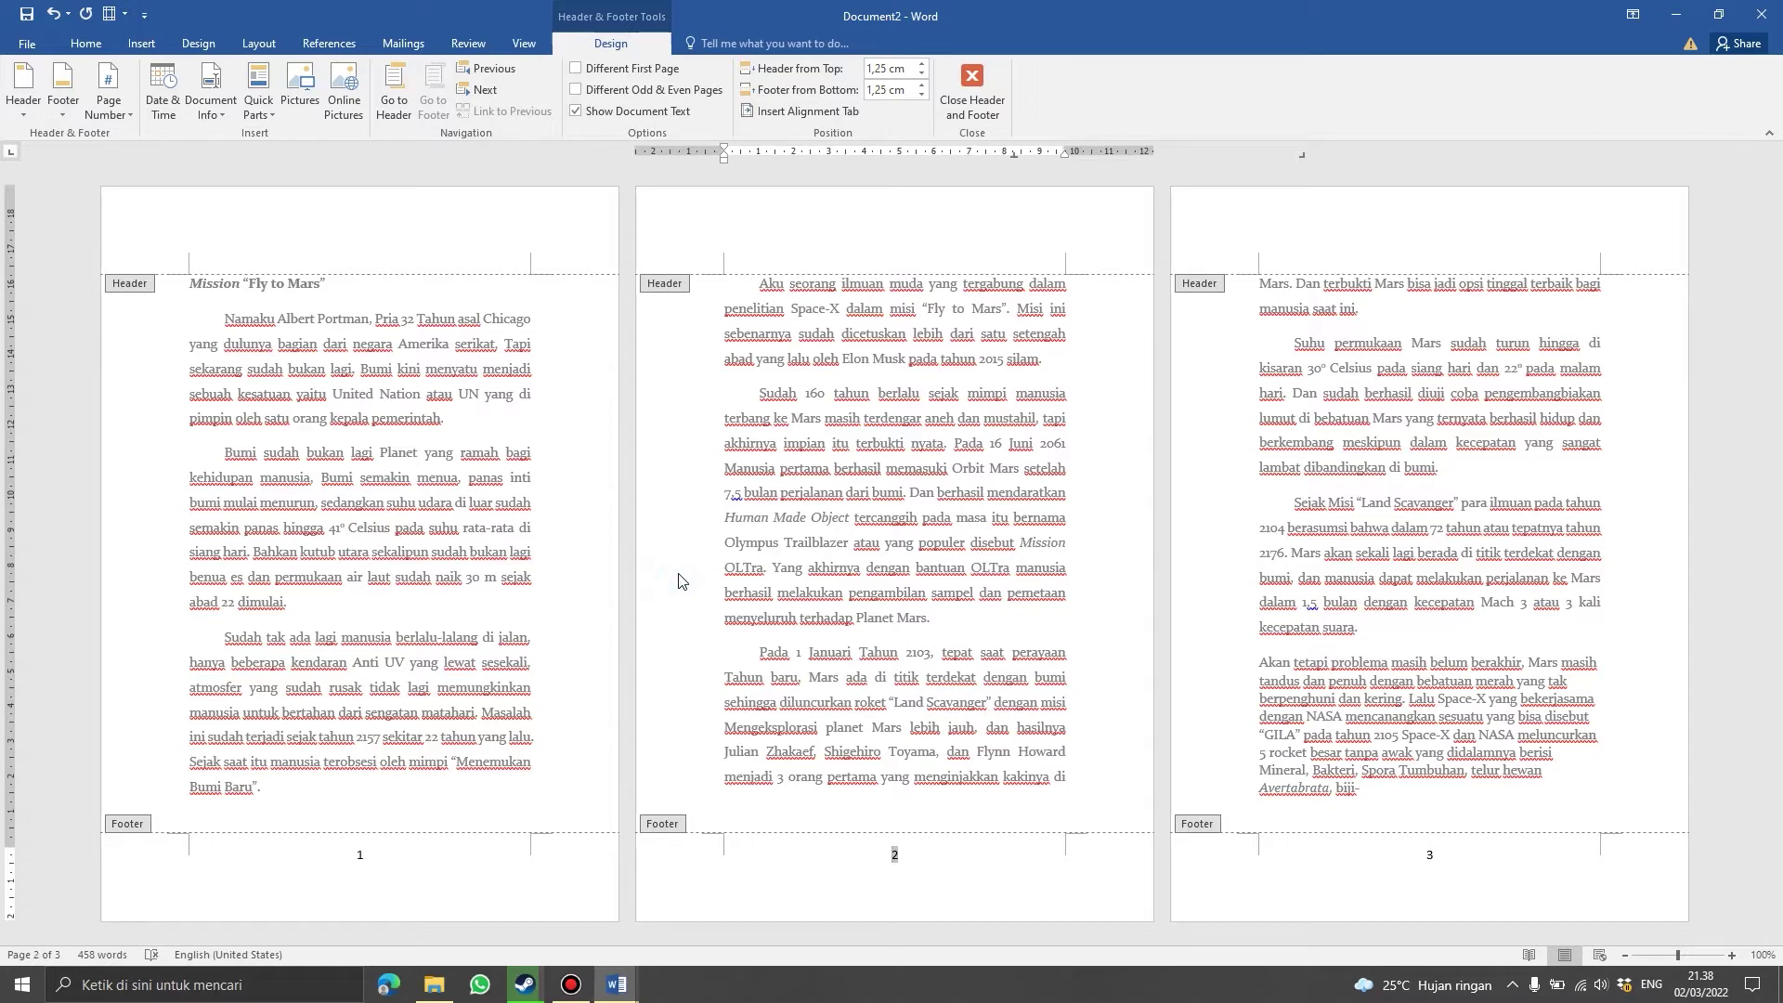
{"action": "key", "text": "Up"}
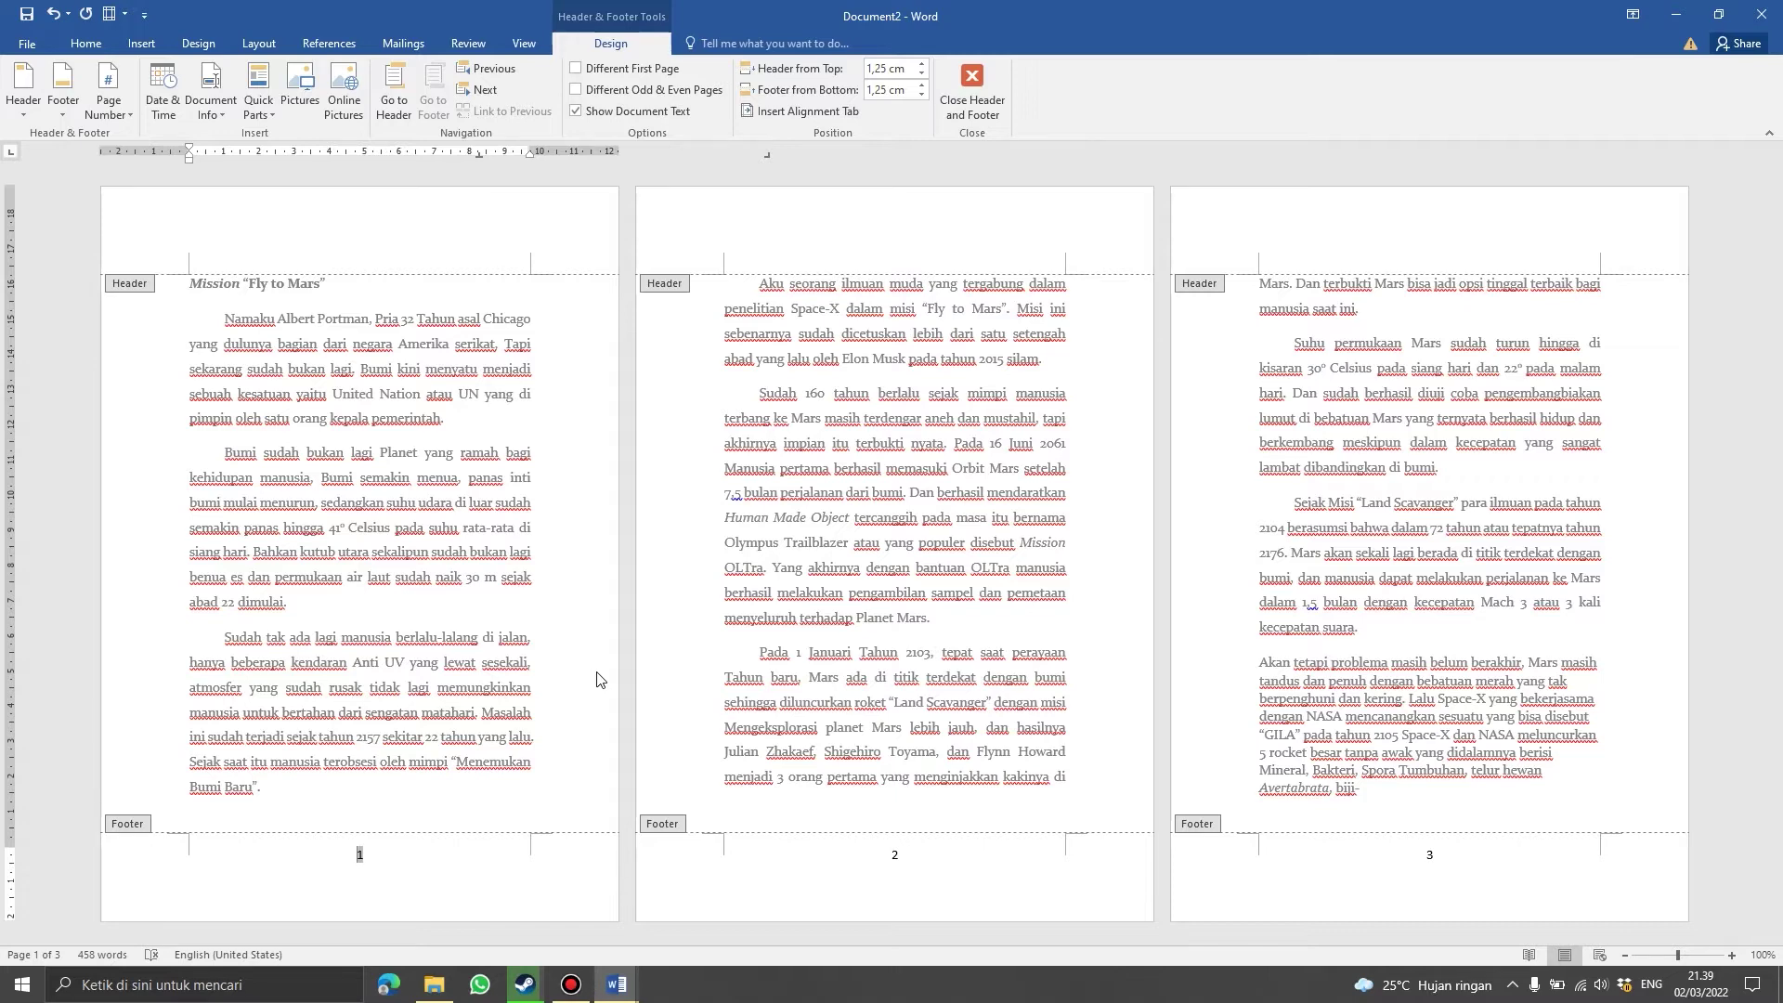
{"action": "double_click", "coordinate": [667, 467]}
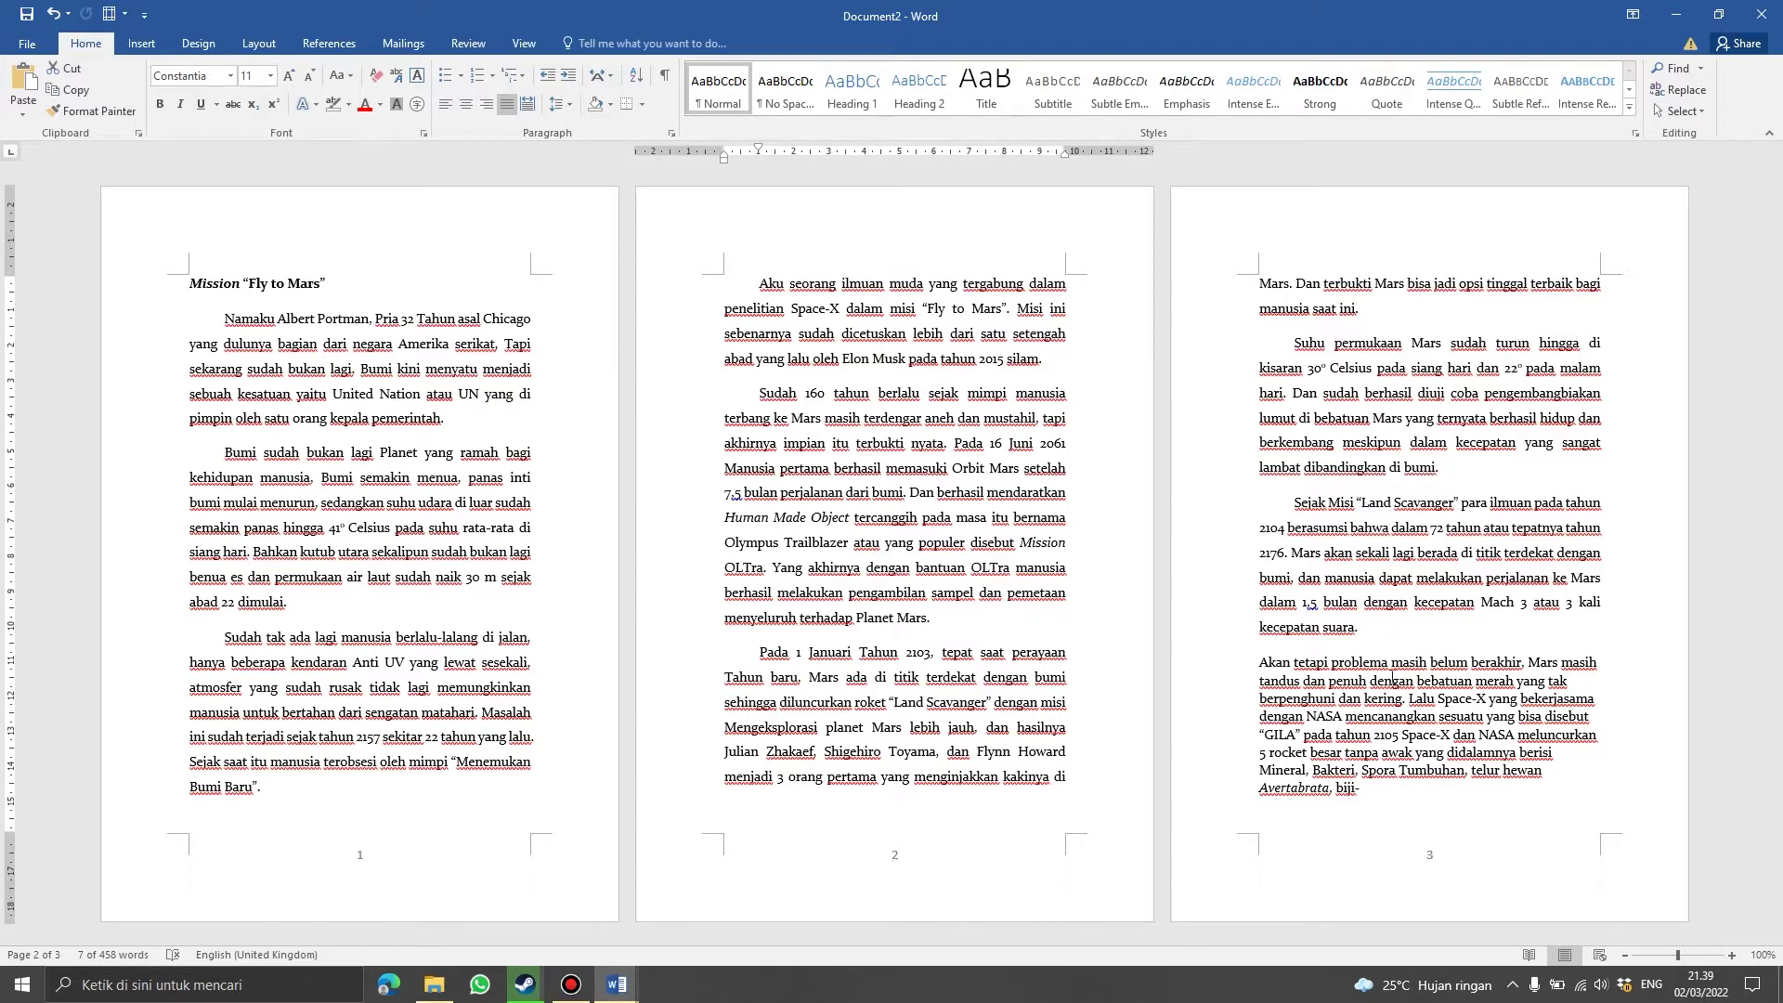
- Justify the last paragraph on page 3 and set its line spacing to 1,5
{"action": "left_click_drag", "start_coordinate": [1365, 789], "coordinate": [1259, 662]}
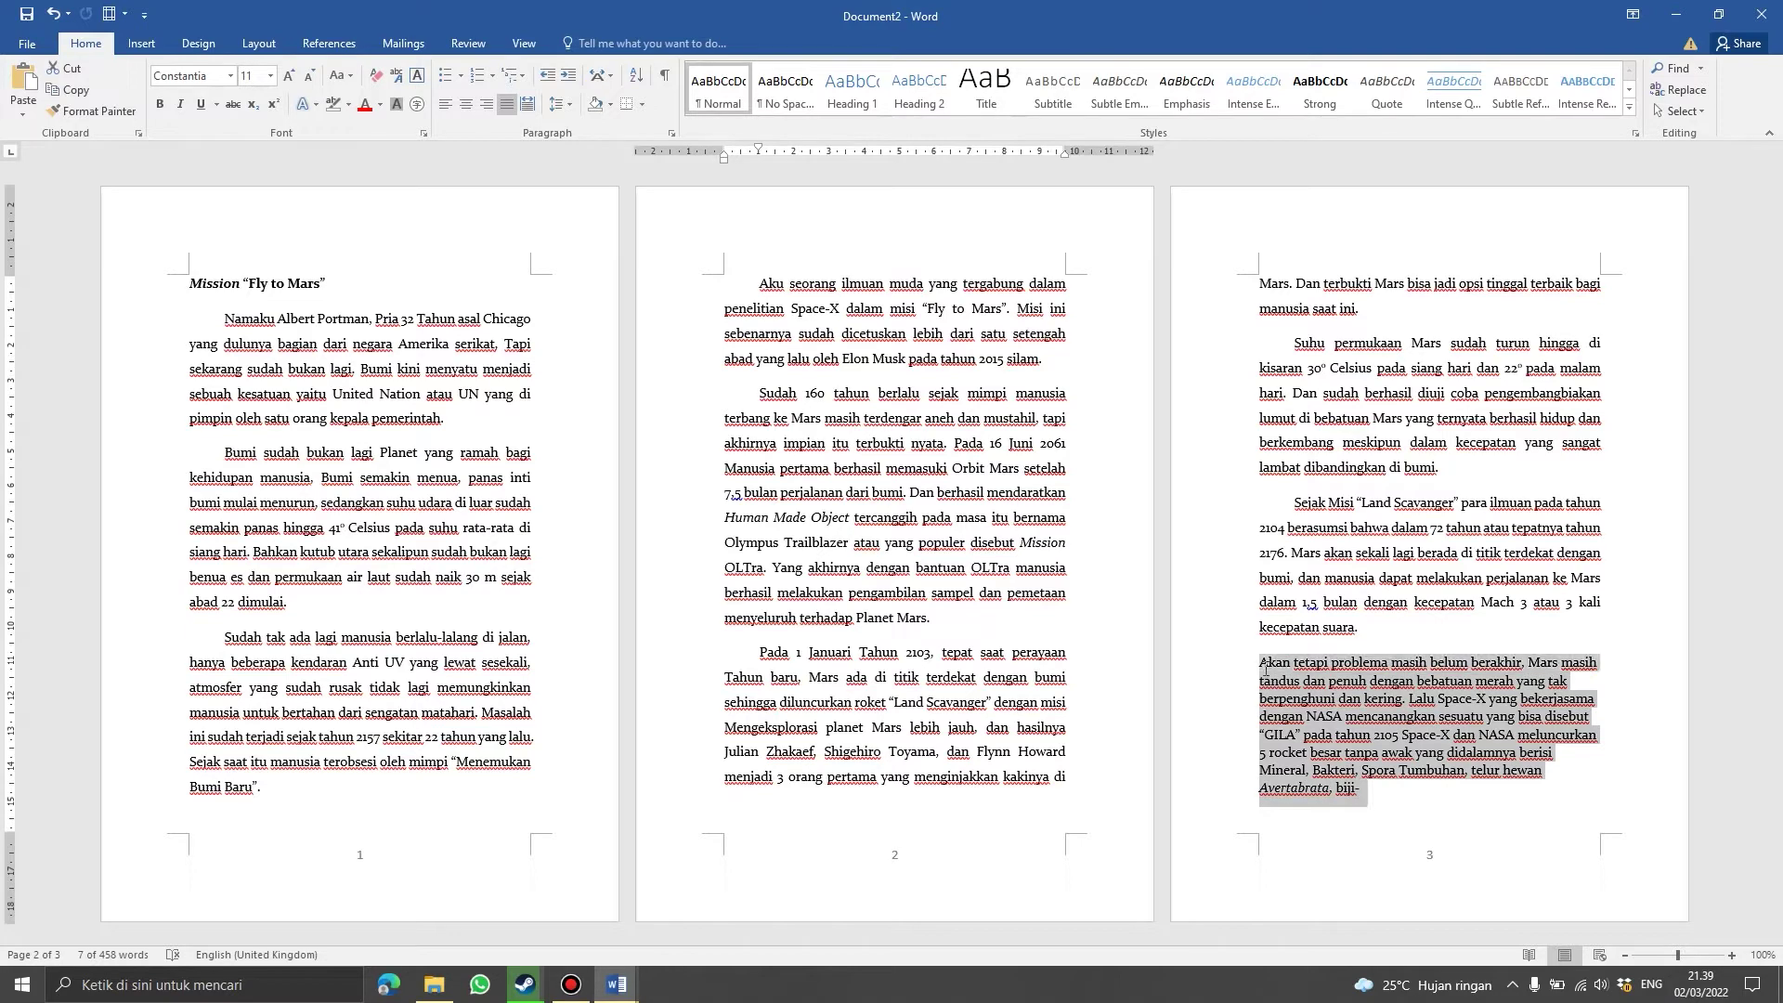
{"action": "left_click", "coordinate": [506, 103]}
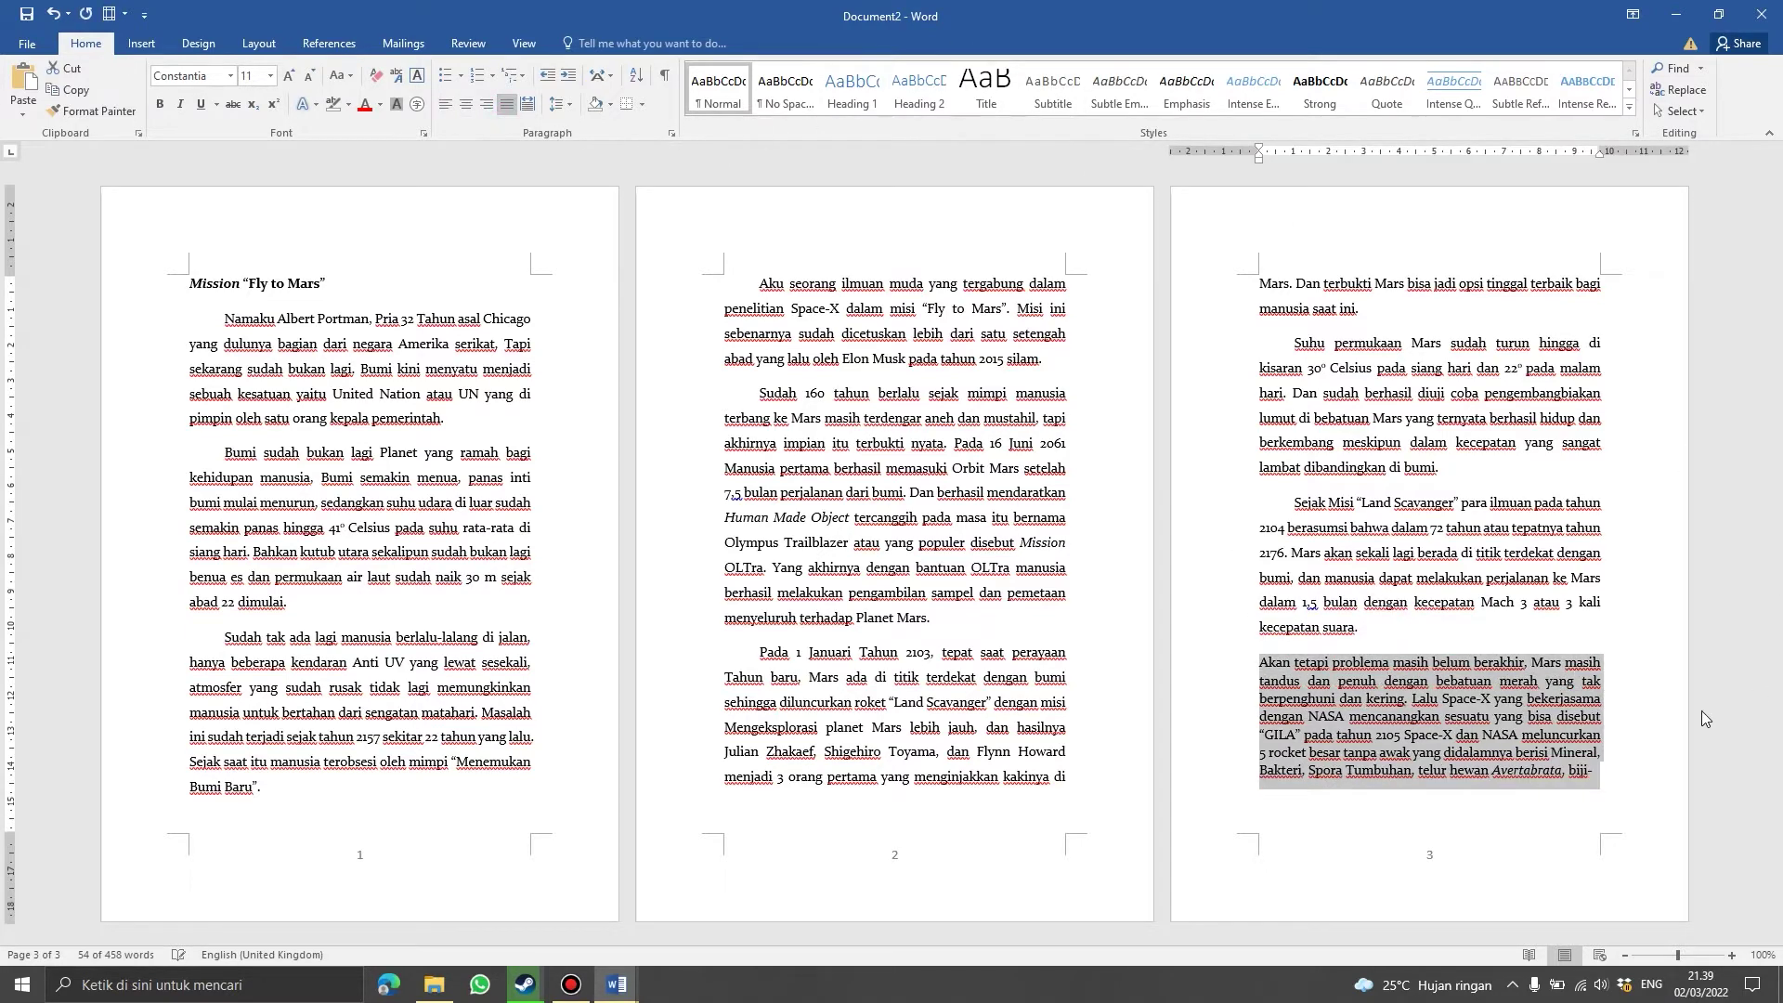
{"action": "left_click", "coordinate": [558, 103]}
{"action": "left_click", "coordinate": [585, 171]}
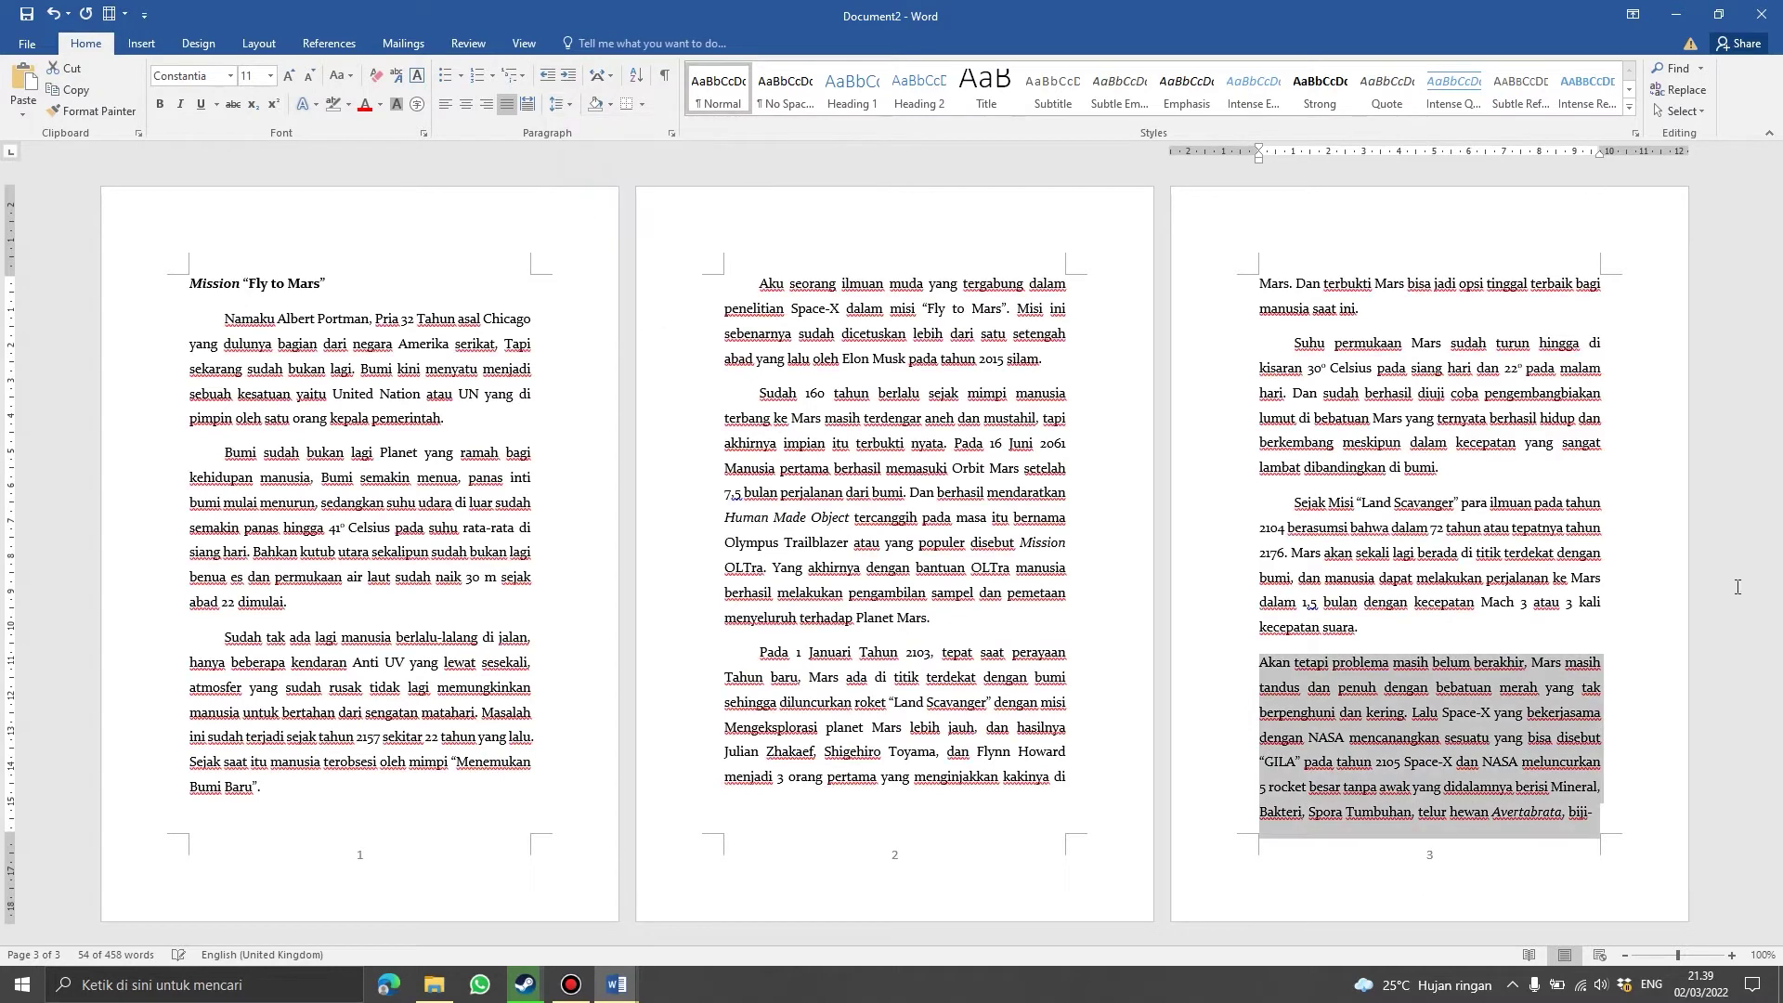
{"action": "left_click", "coordinate": [1653, 814]}
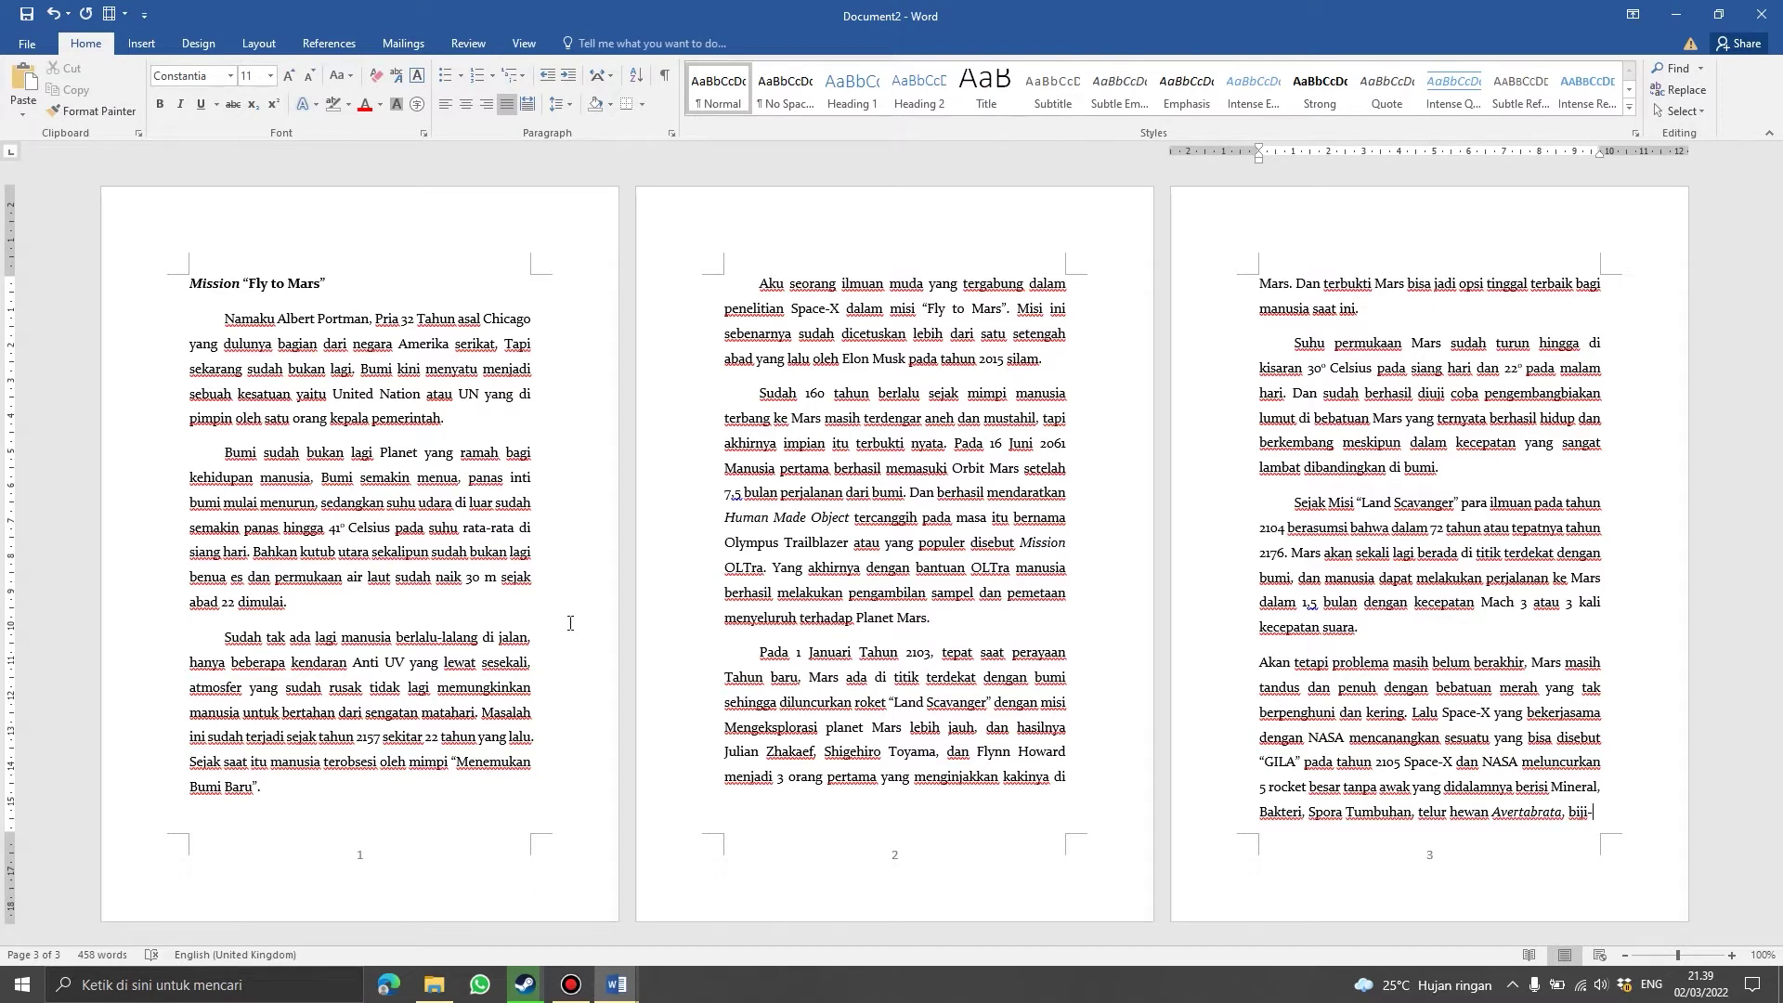
{"action": "left_click", "coordinate": [309, 792]}
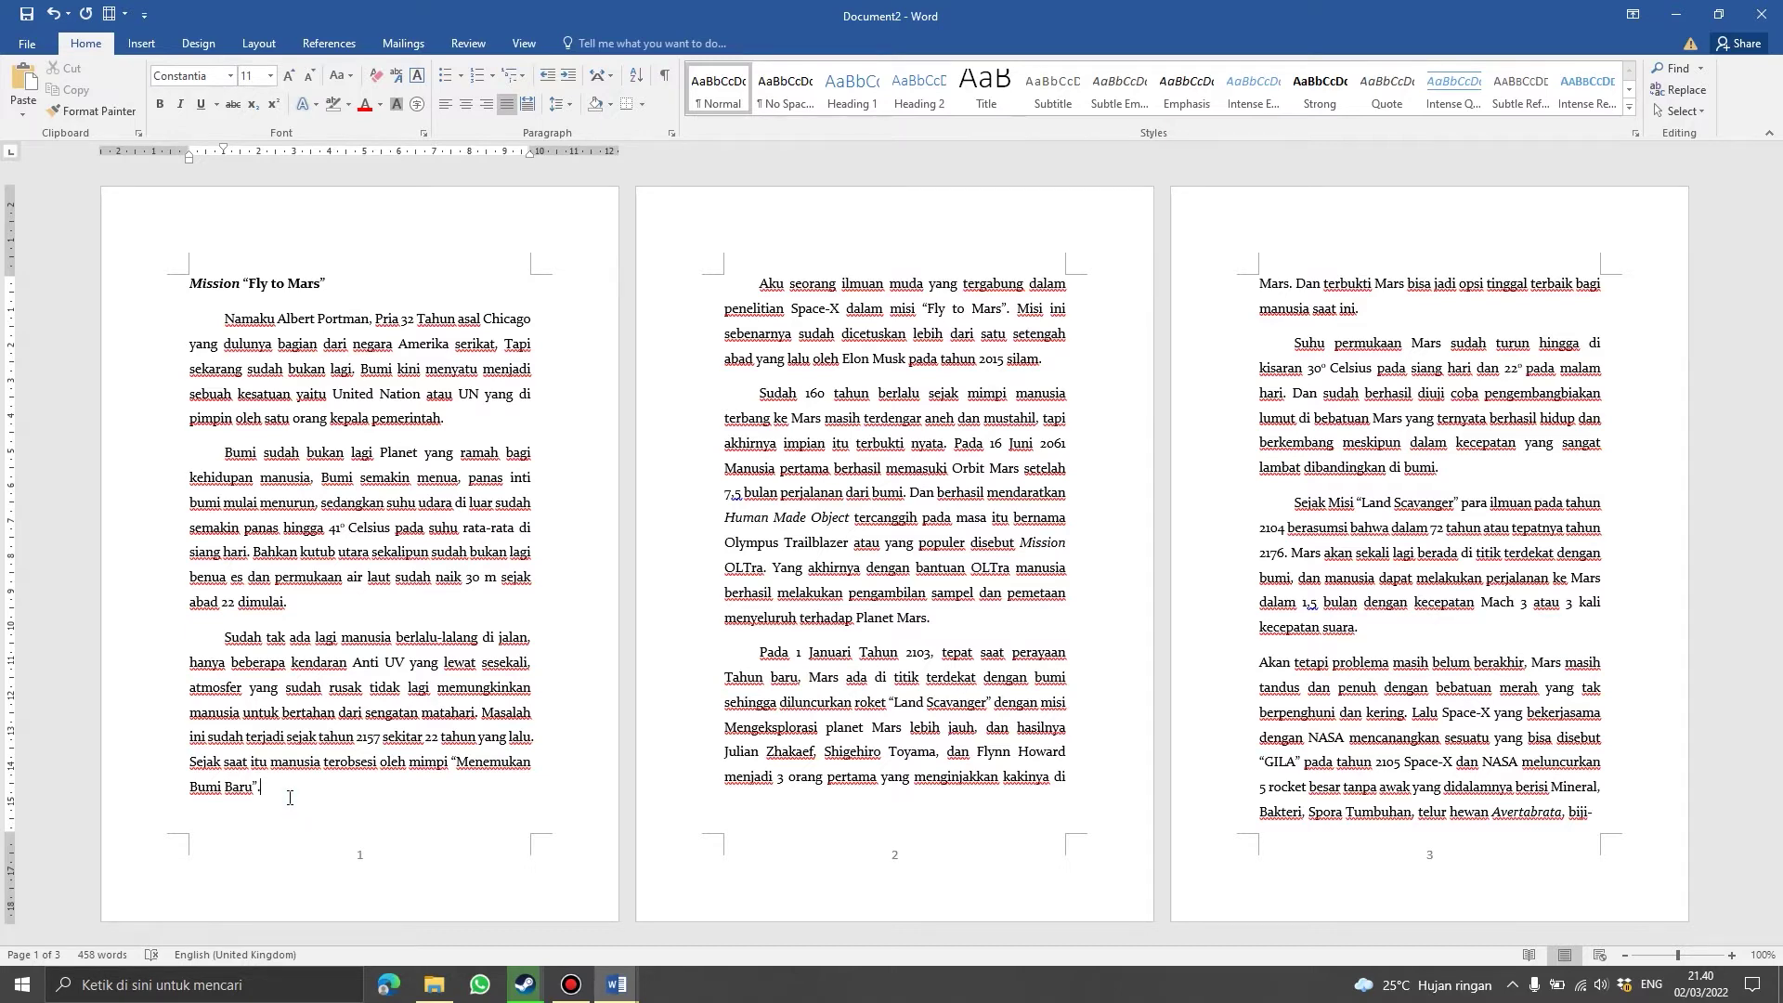
- Insert a Next Page section break right after 'Bumi Baru' at the end of page 1
{"action": "double_click", "coordinate": [283, 789]}
{"action": "left_click", "coordinate": [282, 791]}
{"action": "left_click", "coordinate": [141, 44]}
{"action": "left_click", "coordinate": [259, 44]}
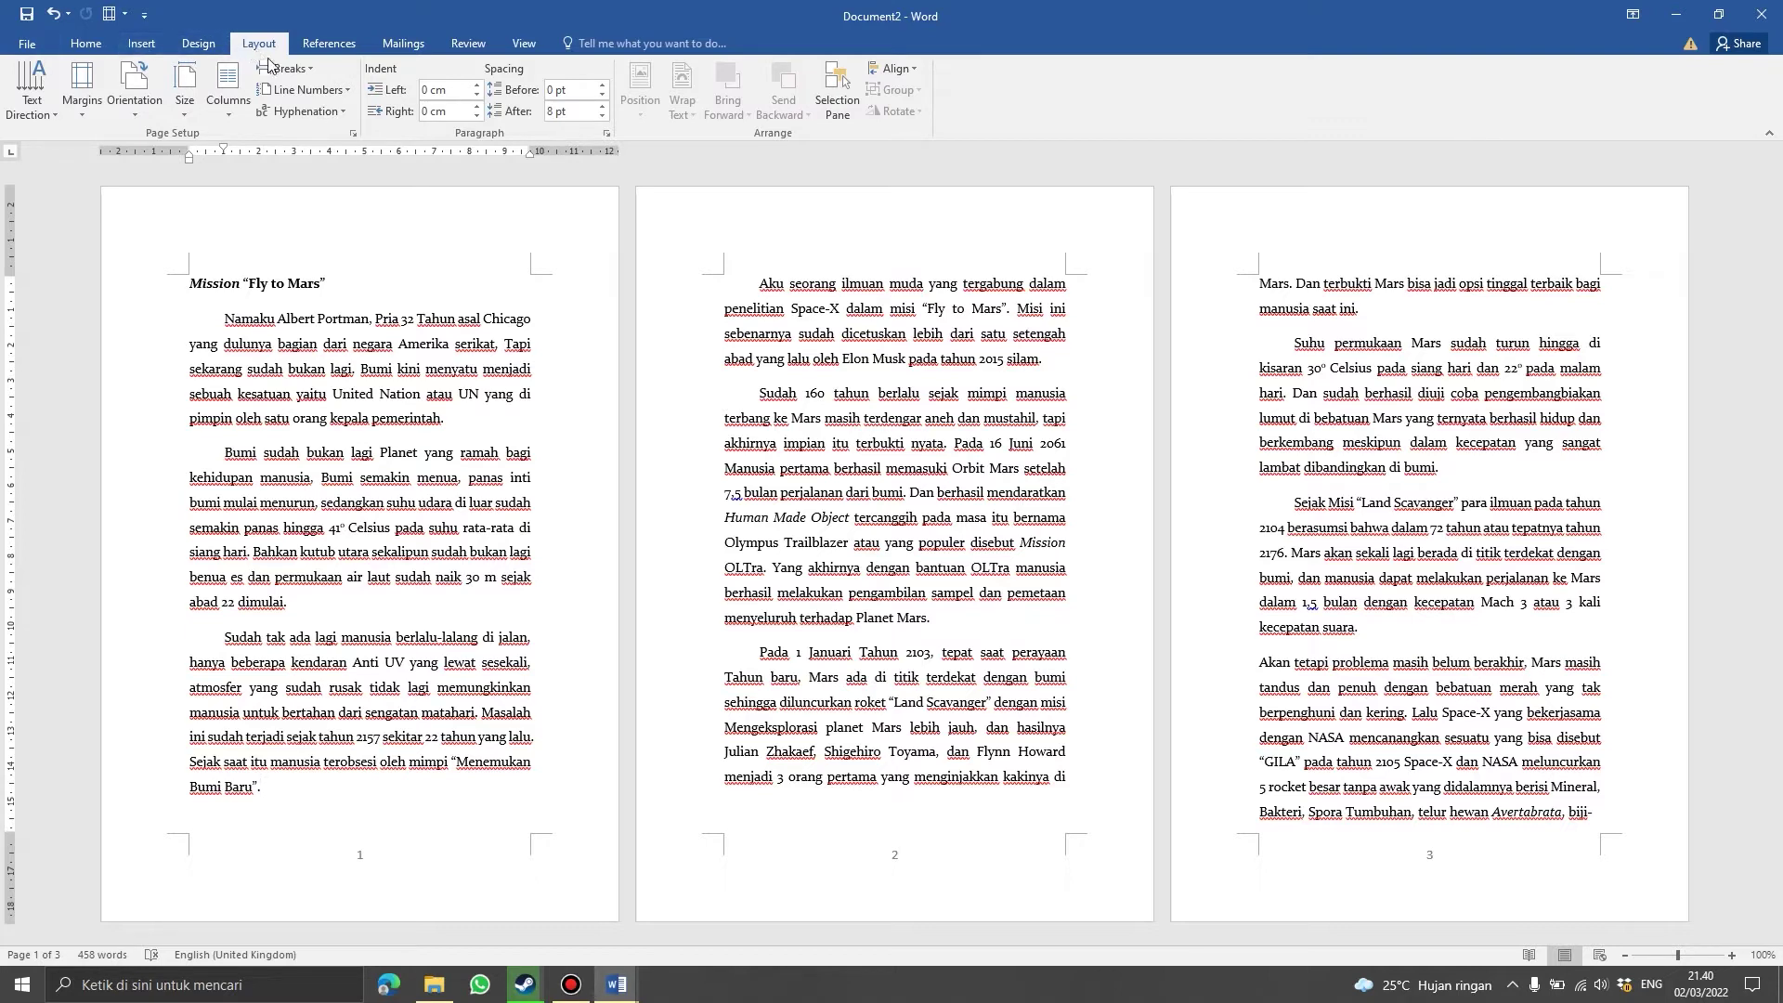
{"action": "left_click", "coordinate": [313, 73]}
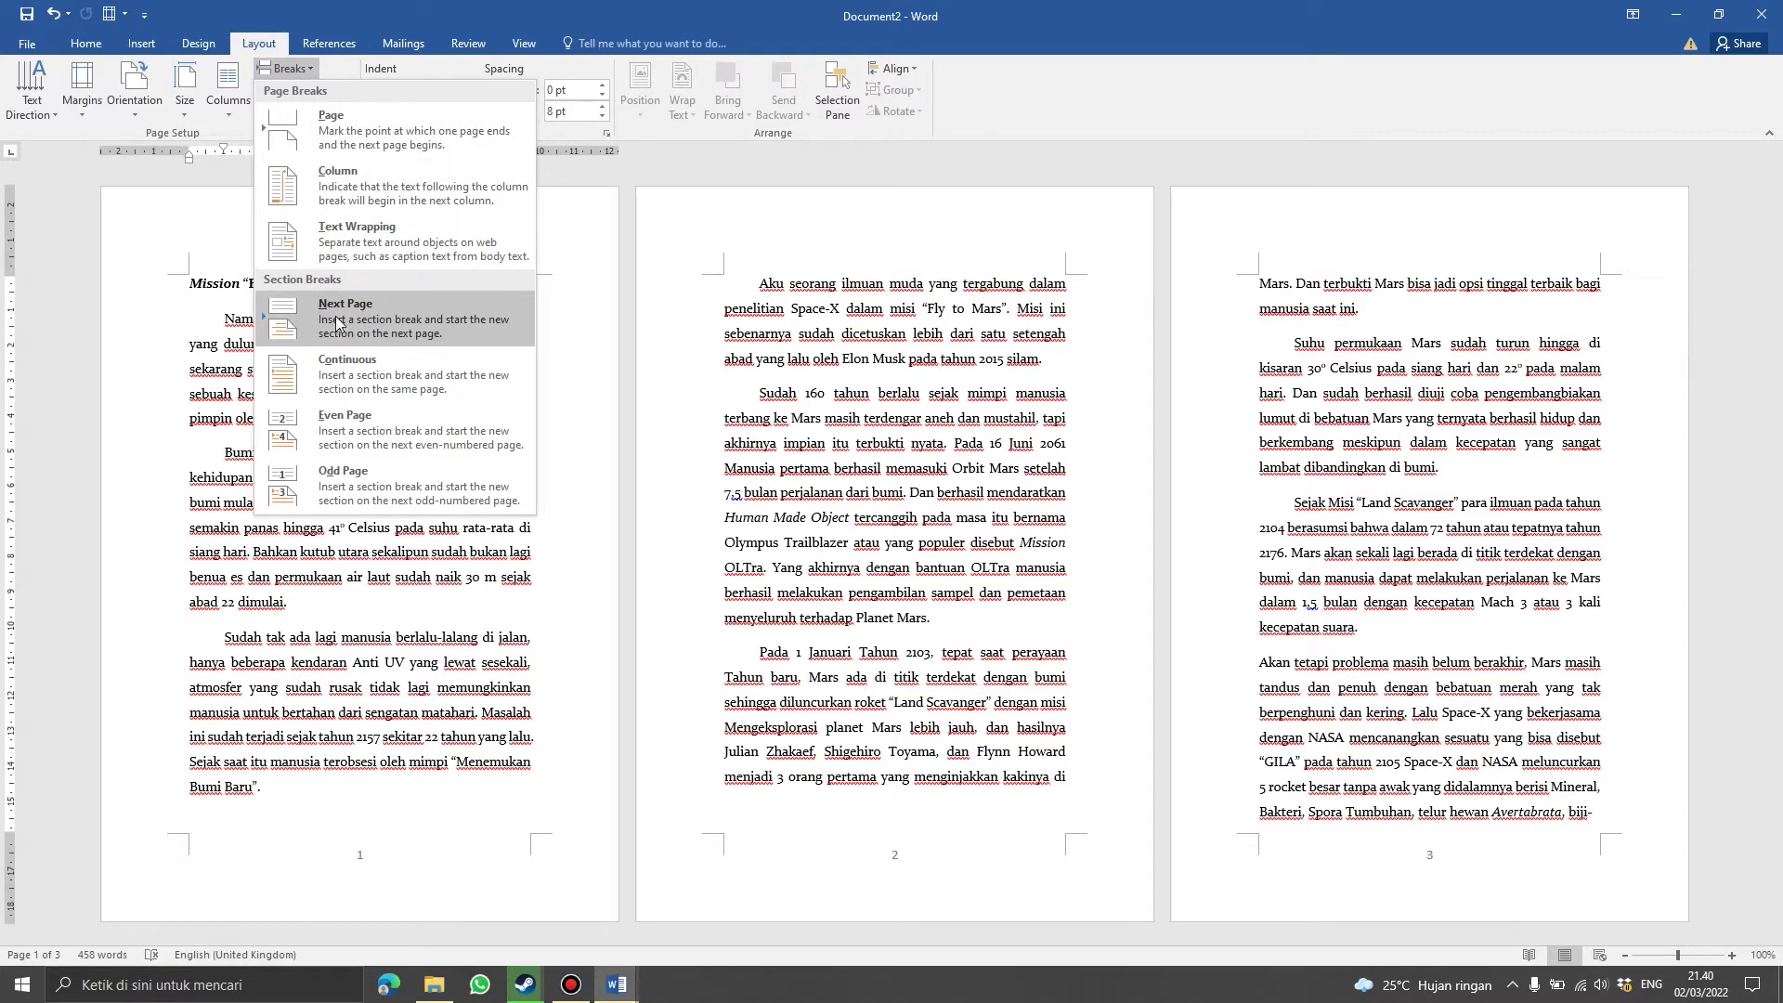
{"action": "left_click", "coordinate": [398, 310]}
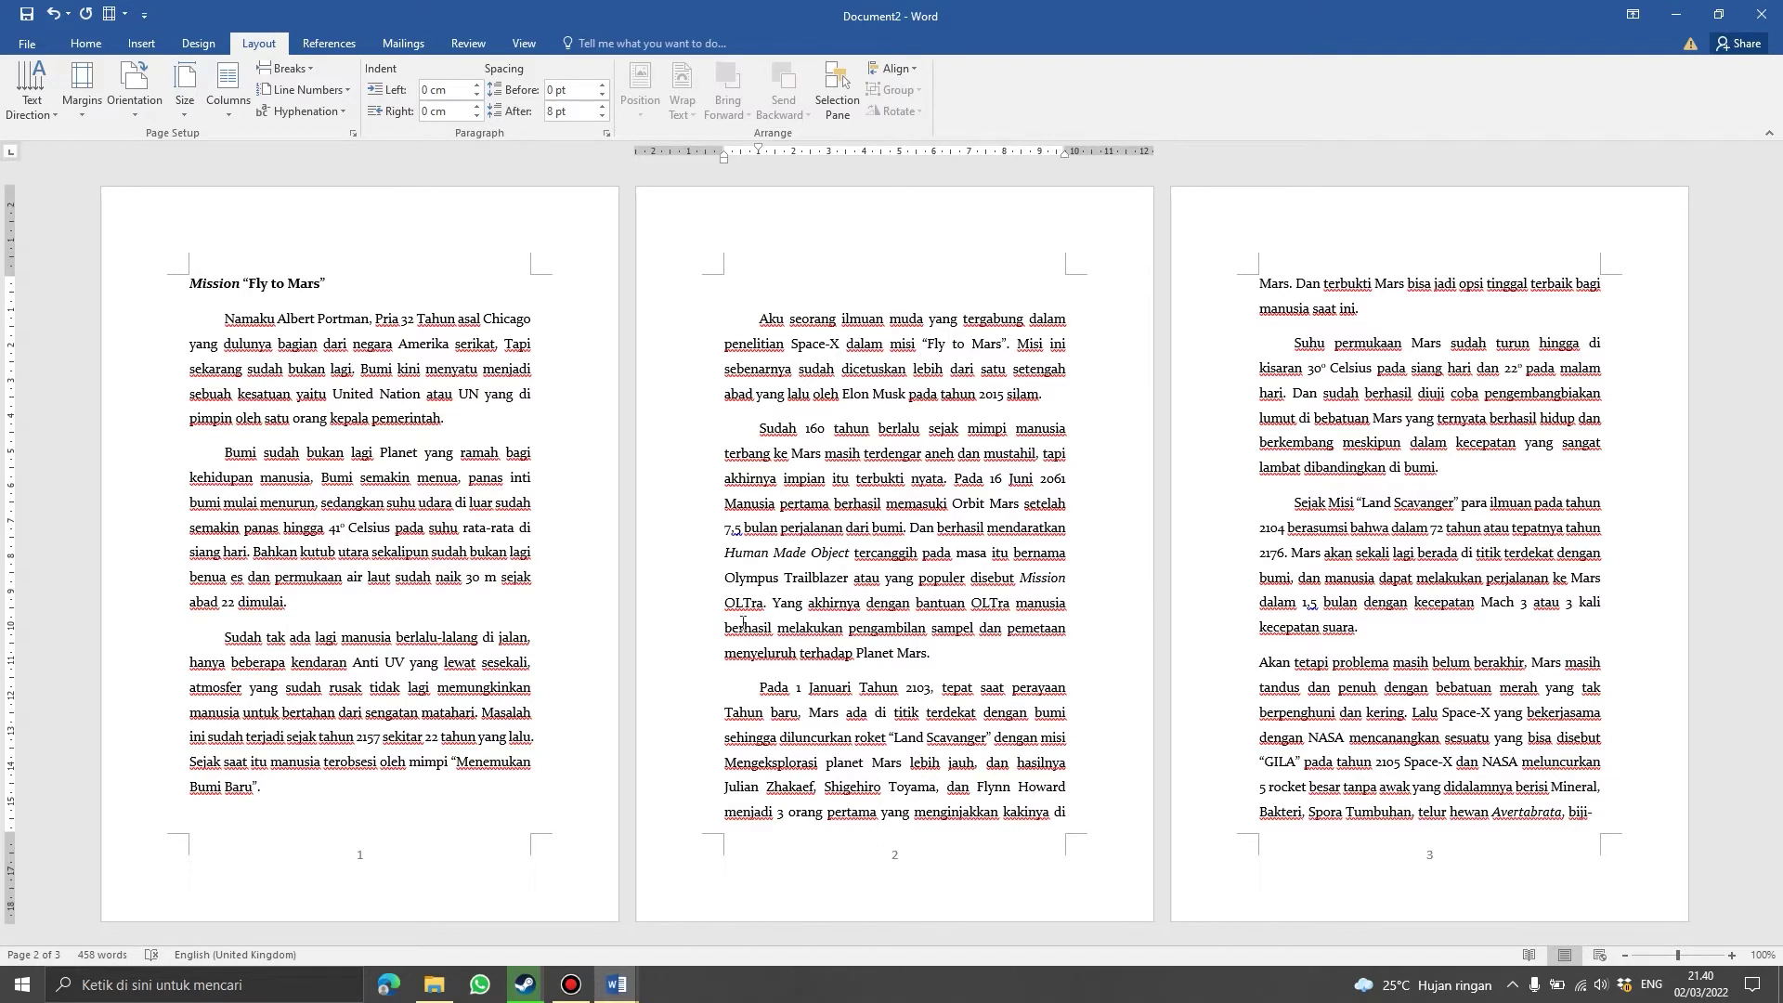
- Format section 1's page numbers as lowercase roman numerals (i, ii, iii) in the page-1 footer
{"action": "left_click", "coordinate": [419, 862]}
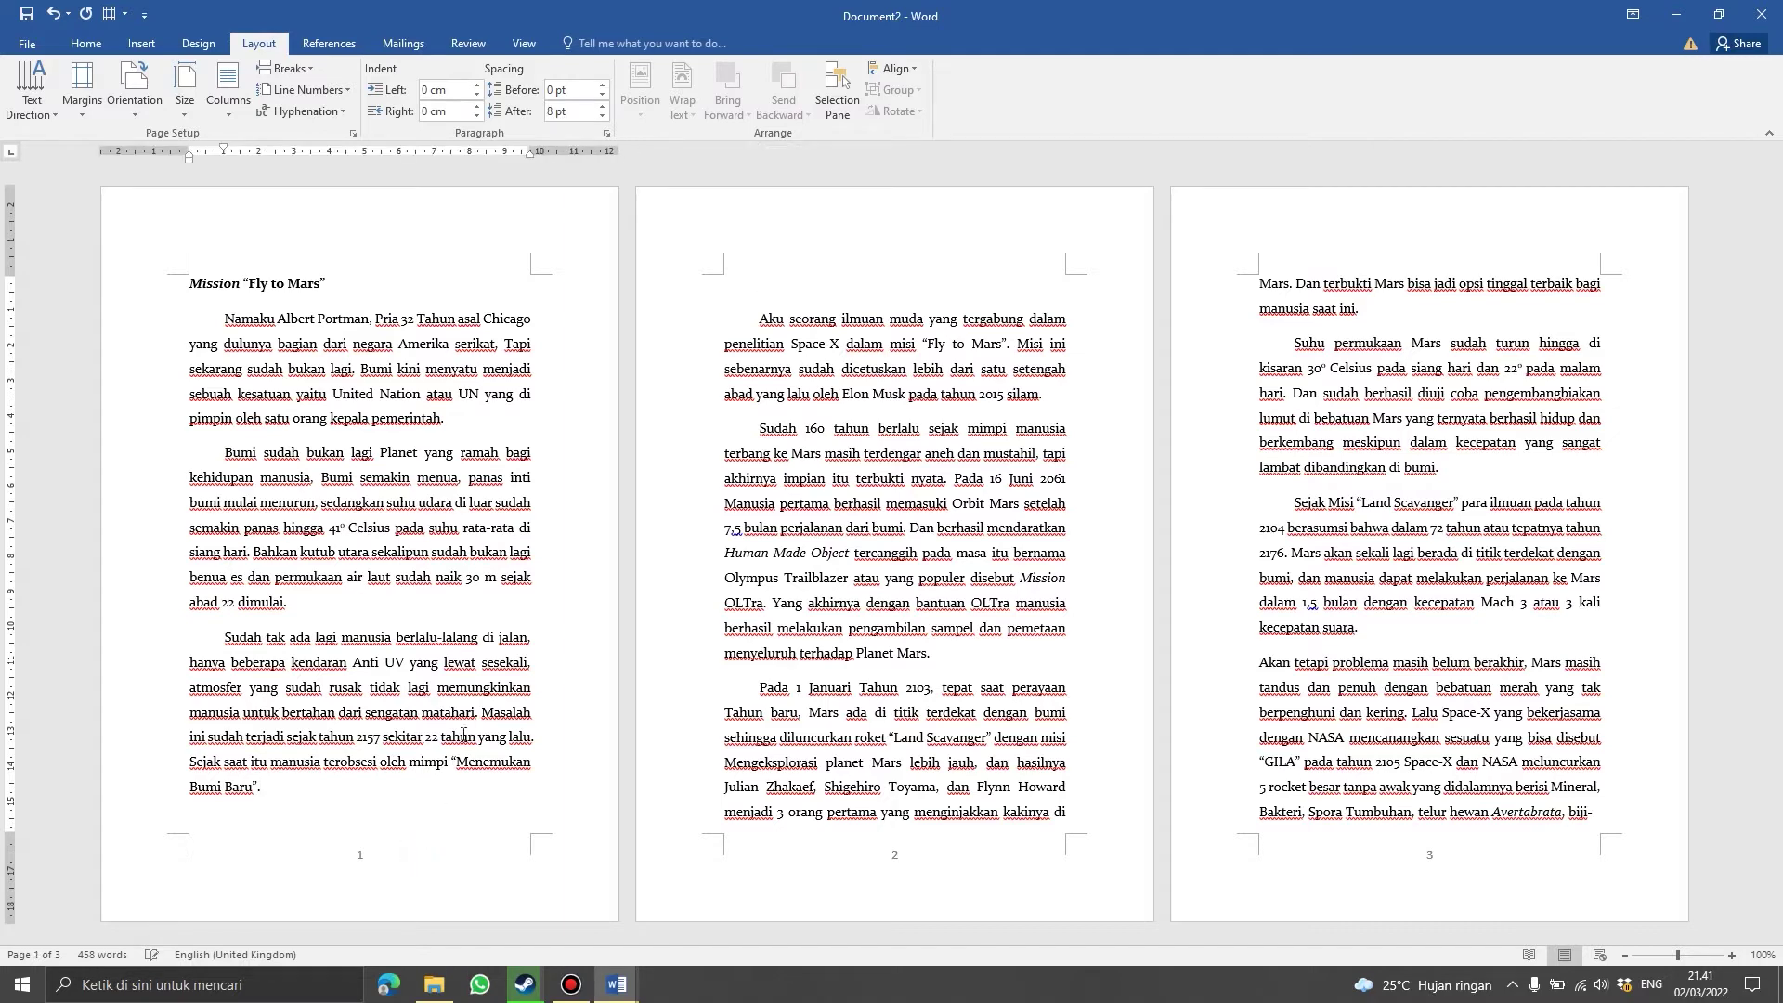
{"action": "double_click", "coordinate": [380, 851]}
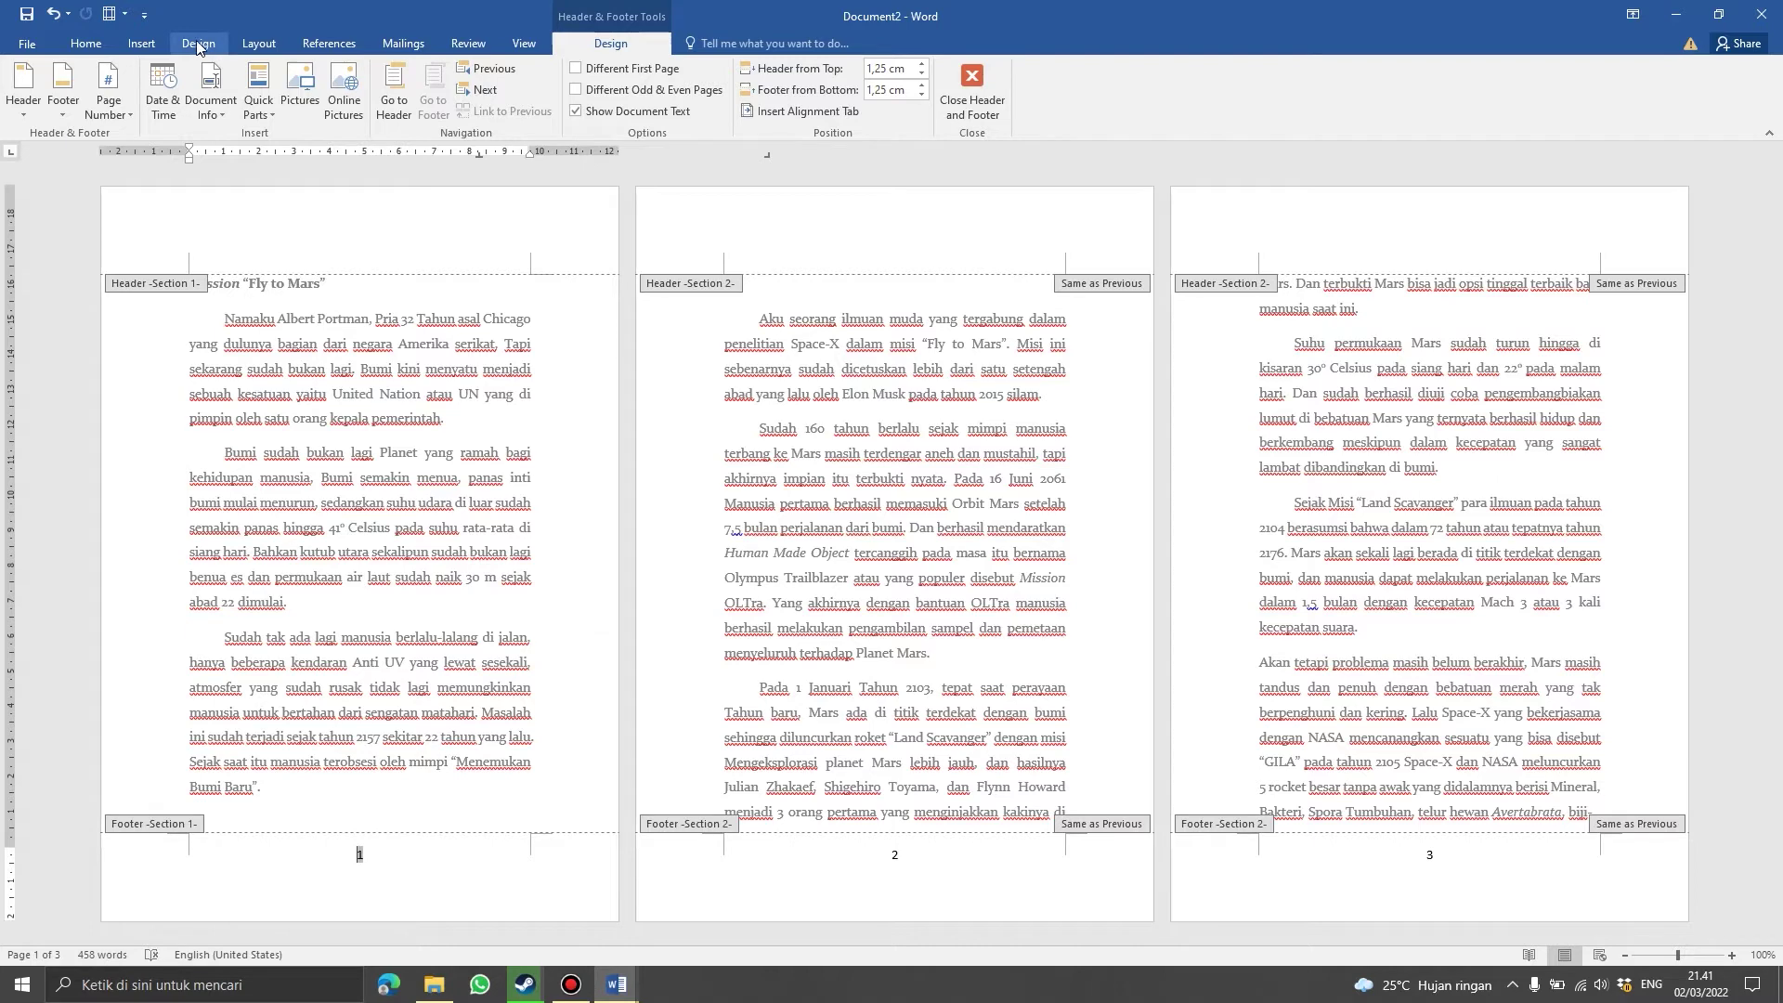
{"action": "left_click", "coordinate": [147, 43]}
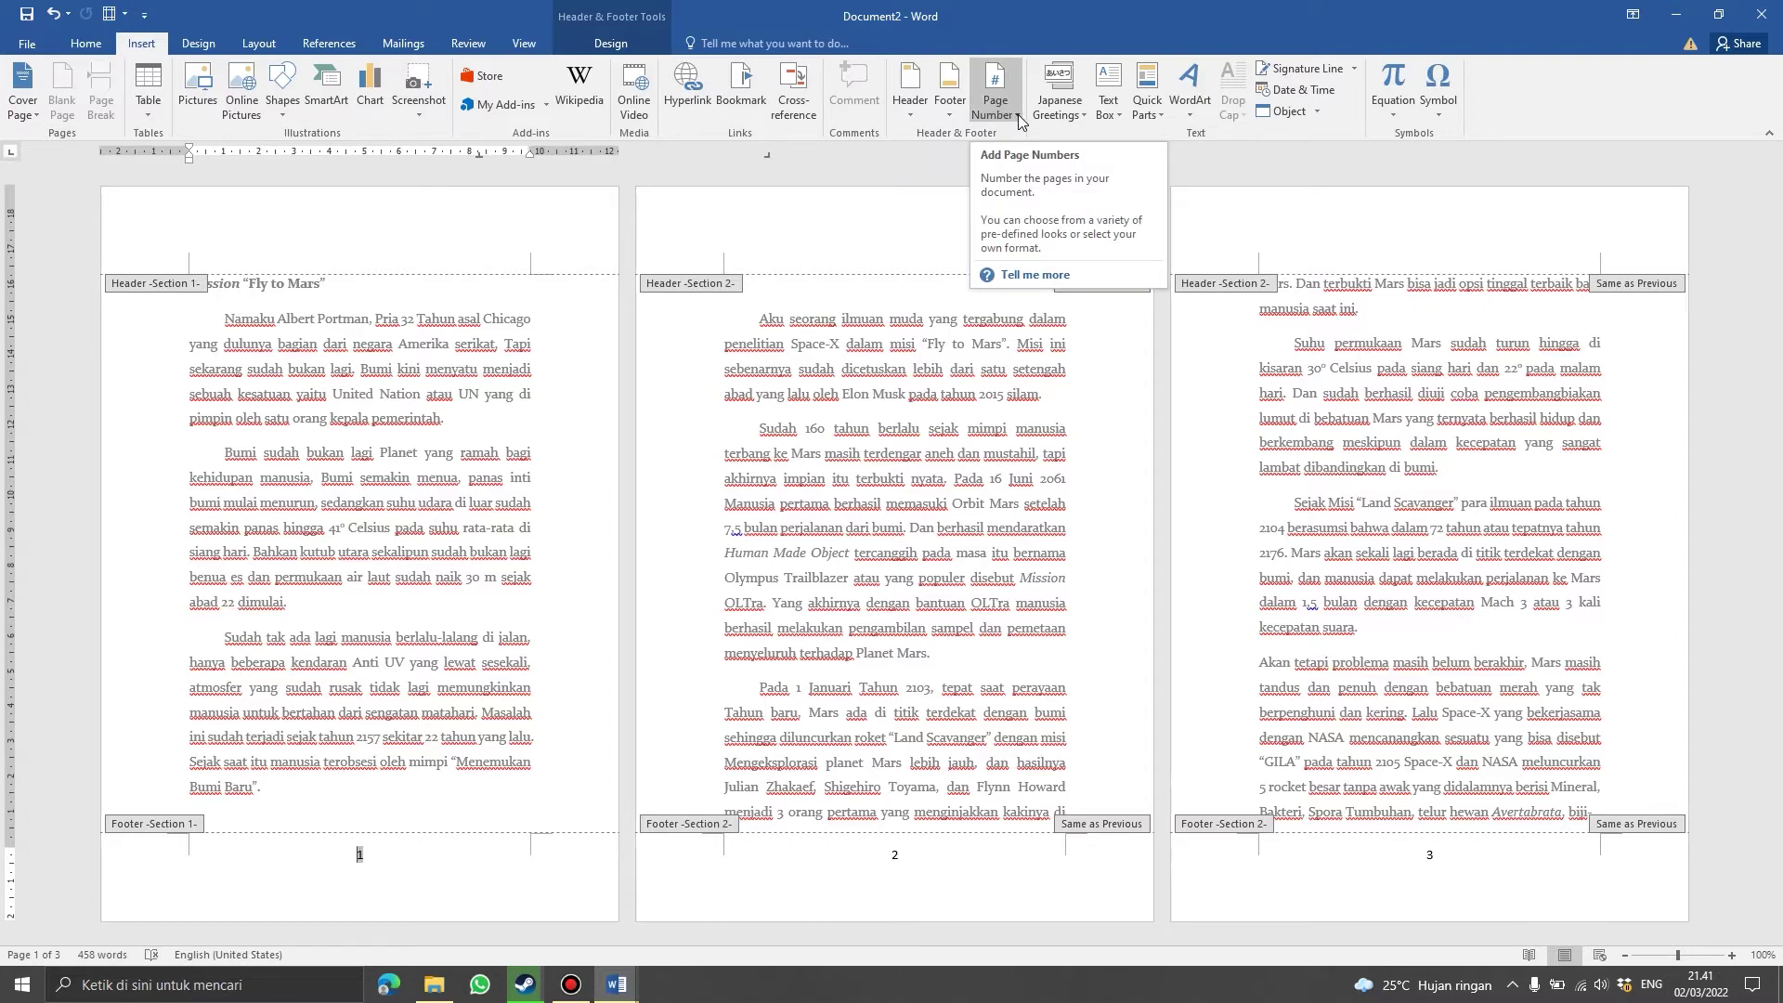
{"action": "left_click", "coordinate": [1007, 103]}
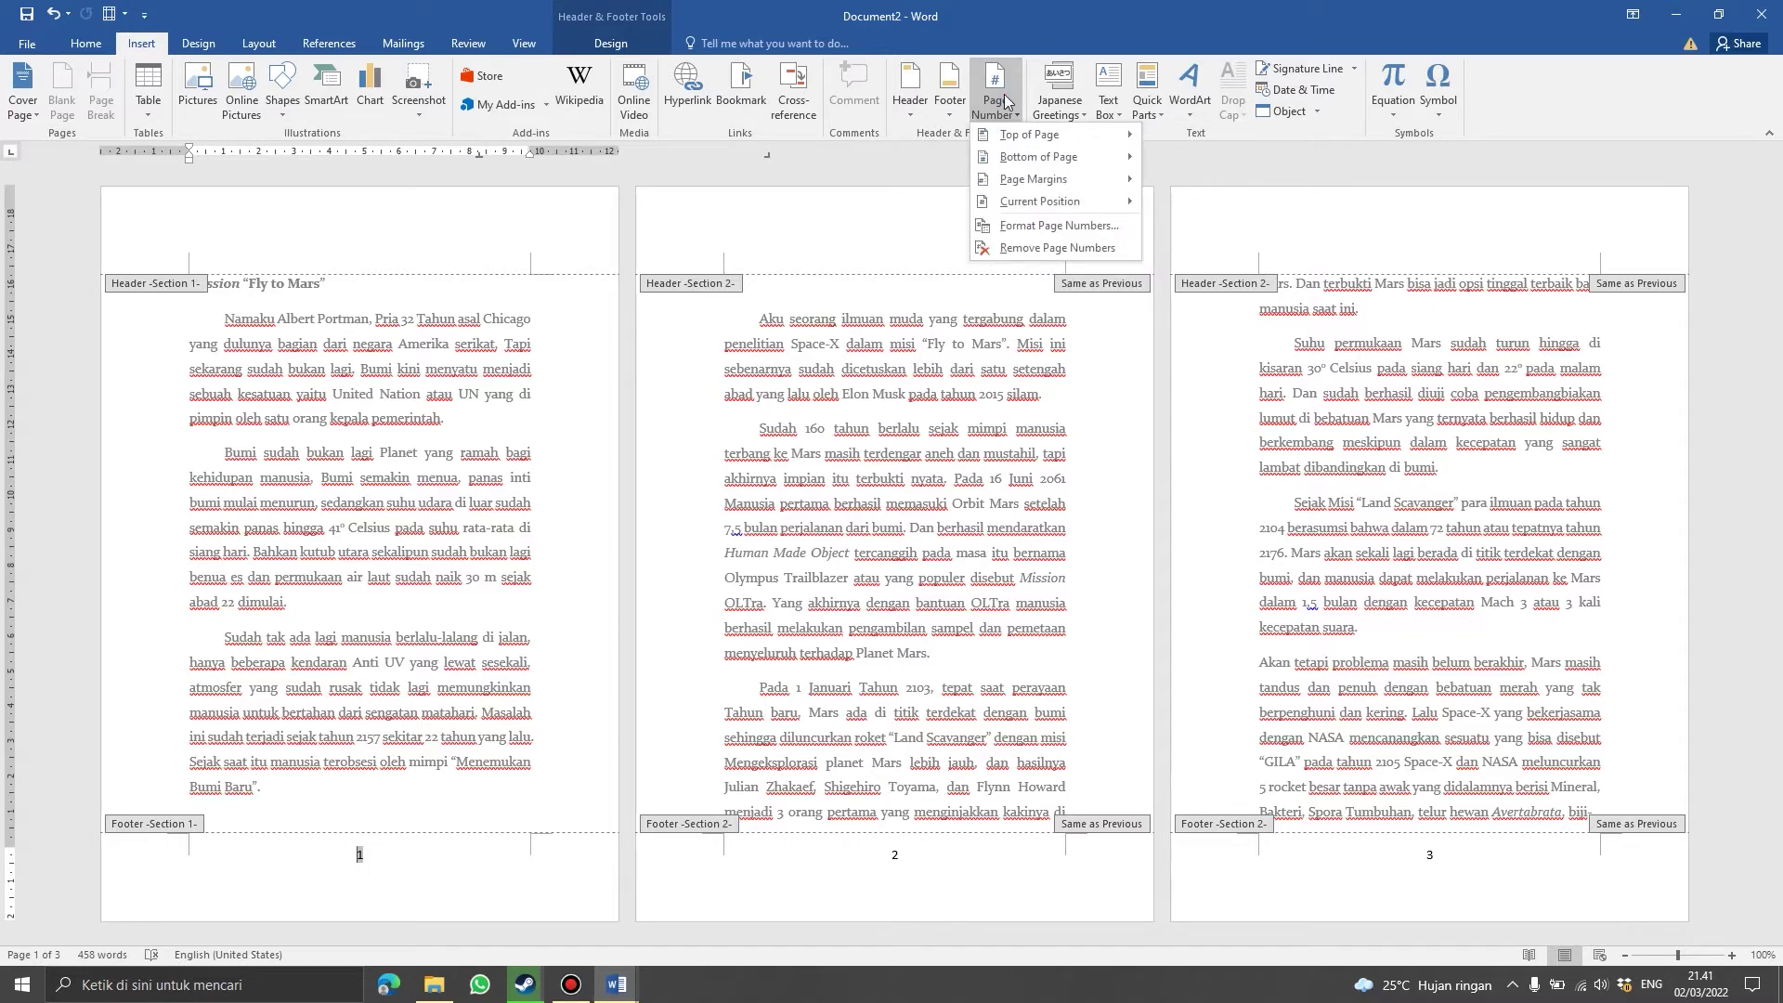
{"action": "left_click", "coordinate": [1039, 227]}
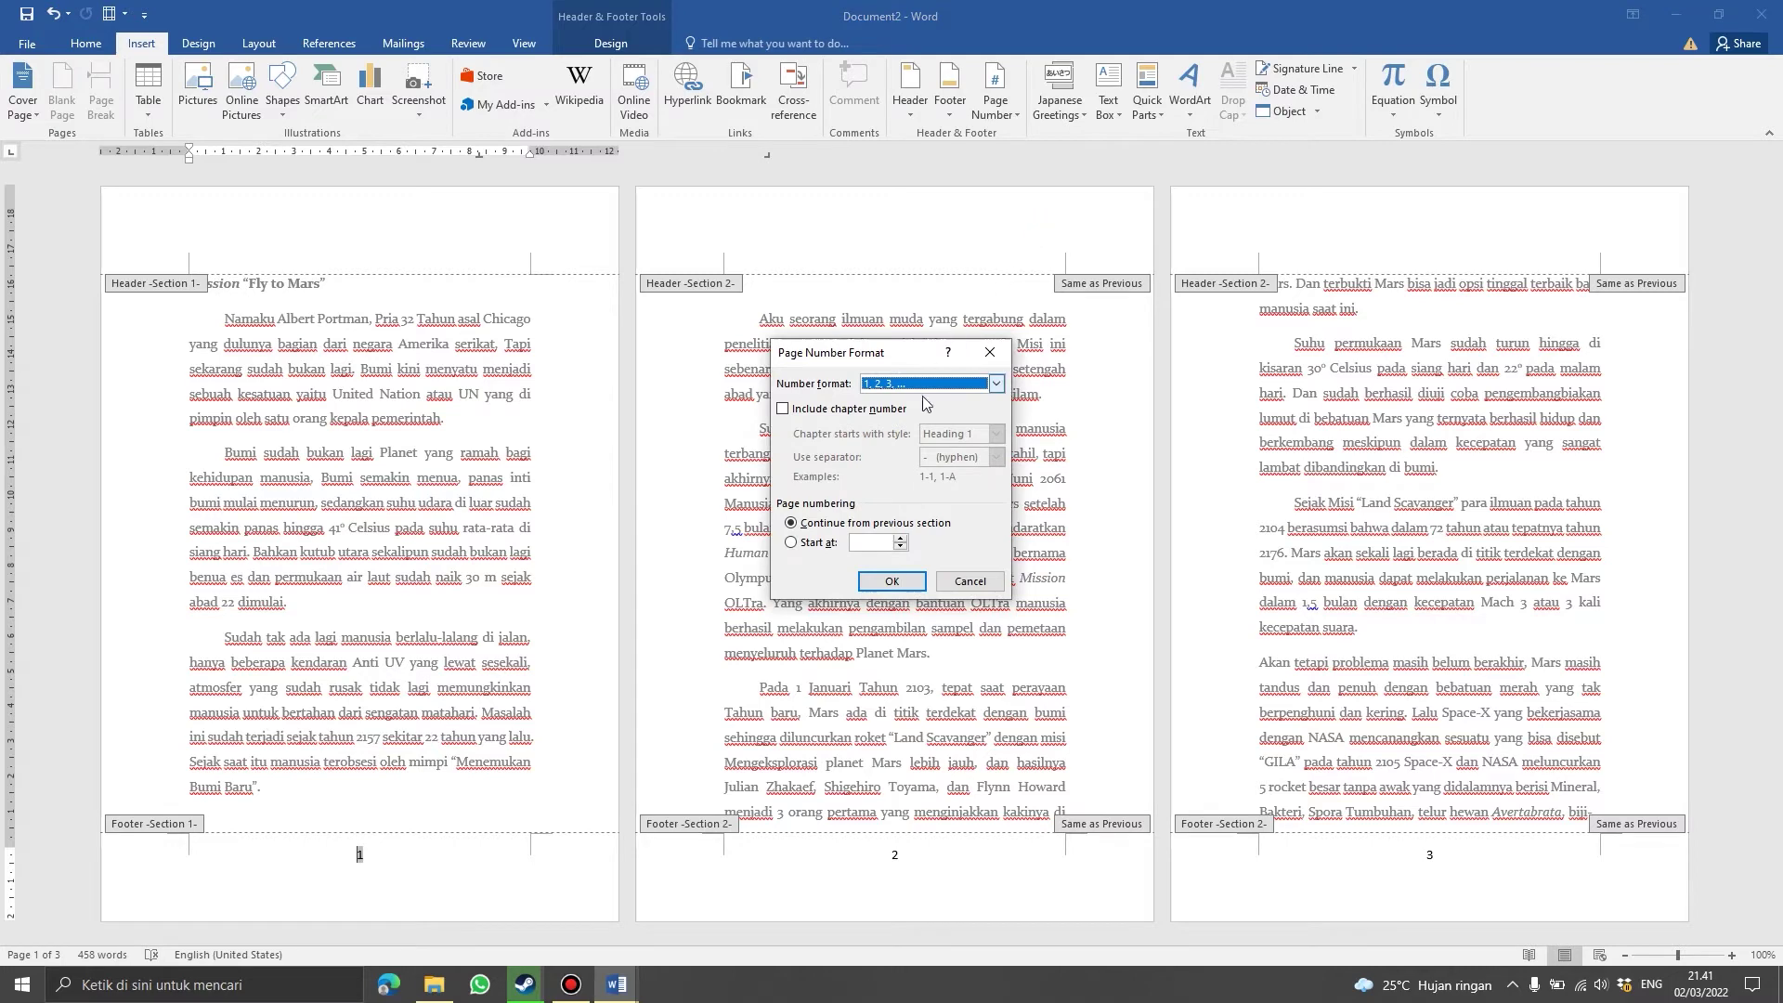
{"action": "left_click", "coordinate": [997, 384]}
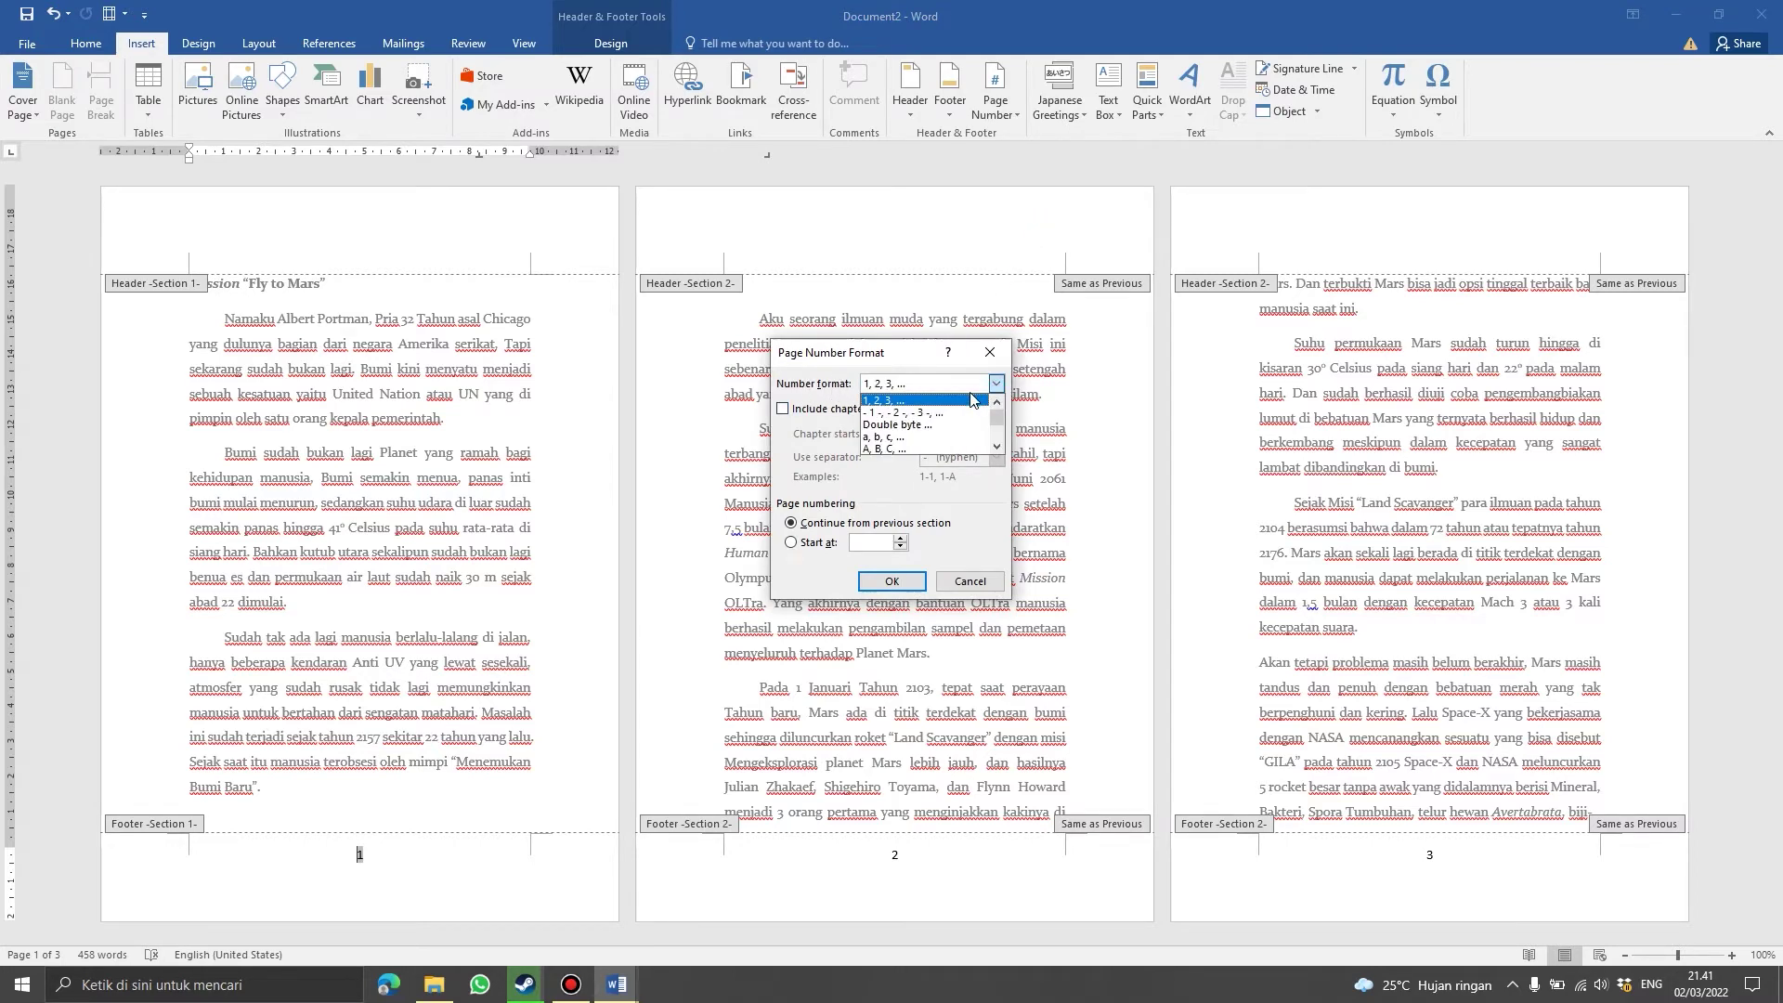
{"action": "scroll", "coordinate": [920, 427], "scroll_direction": "down", "scroll_amount": 1}
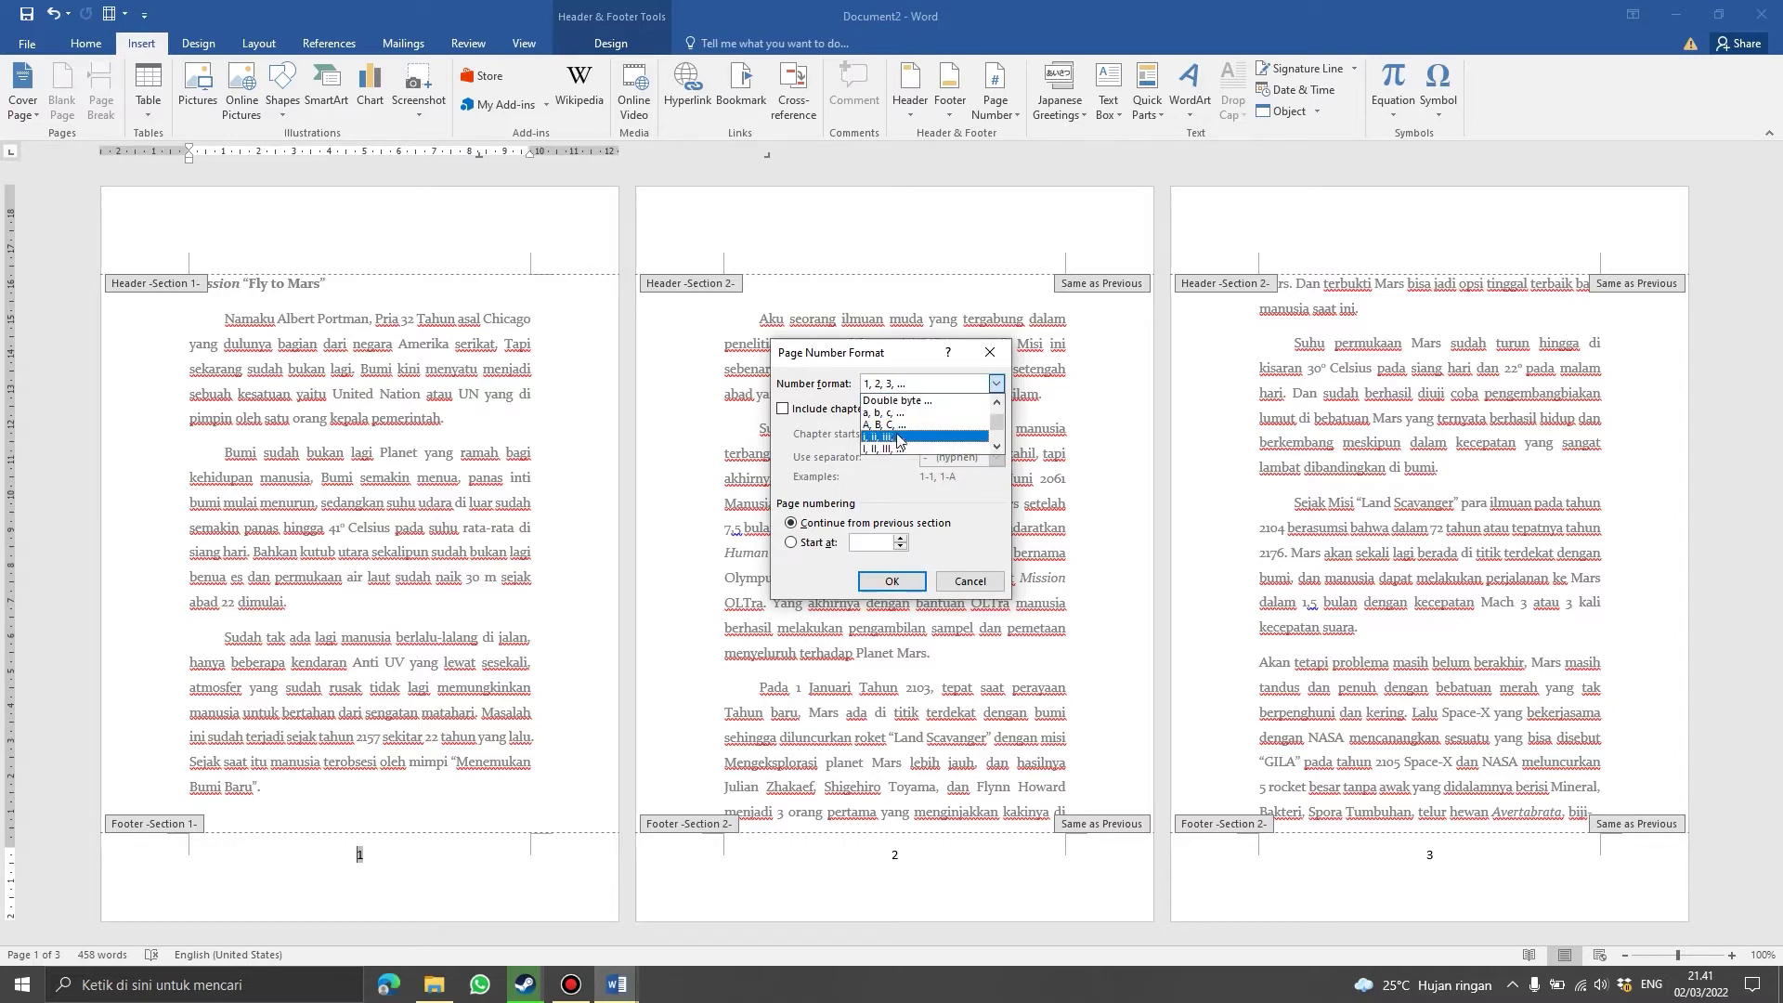
{"action": "left_click", "coordinate": [897, 413]}
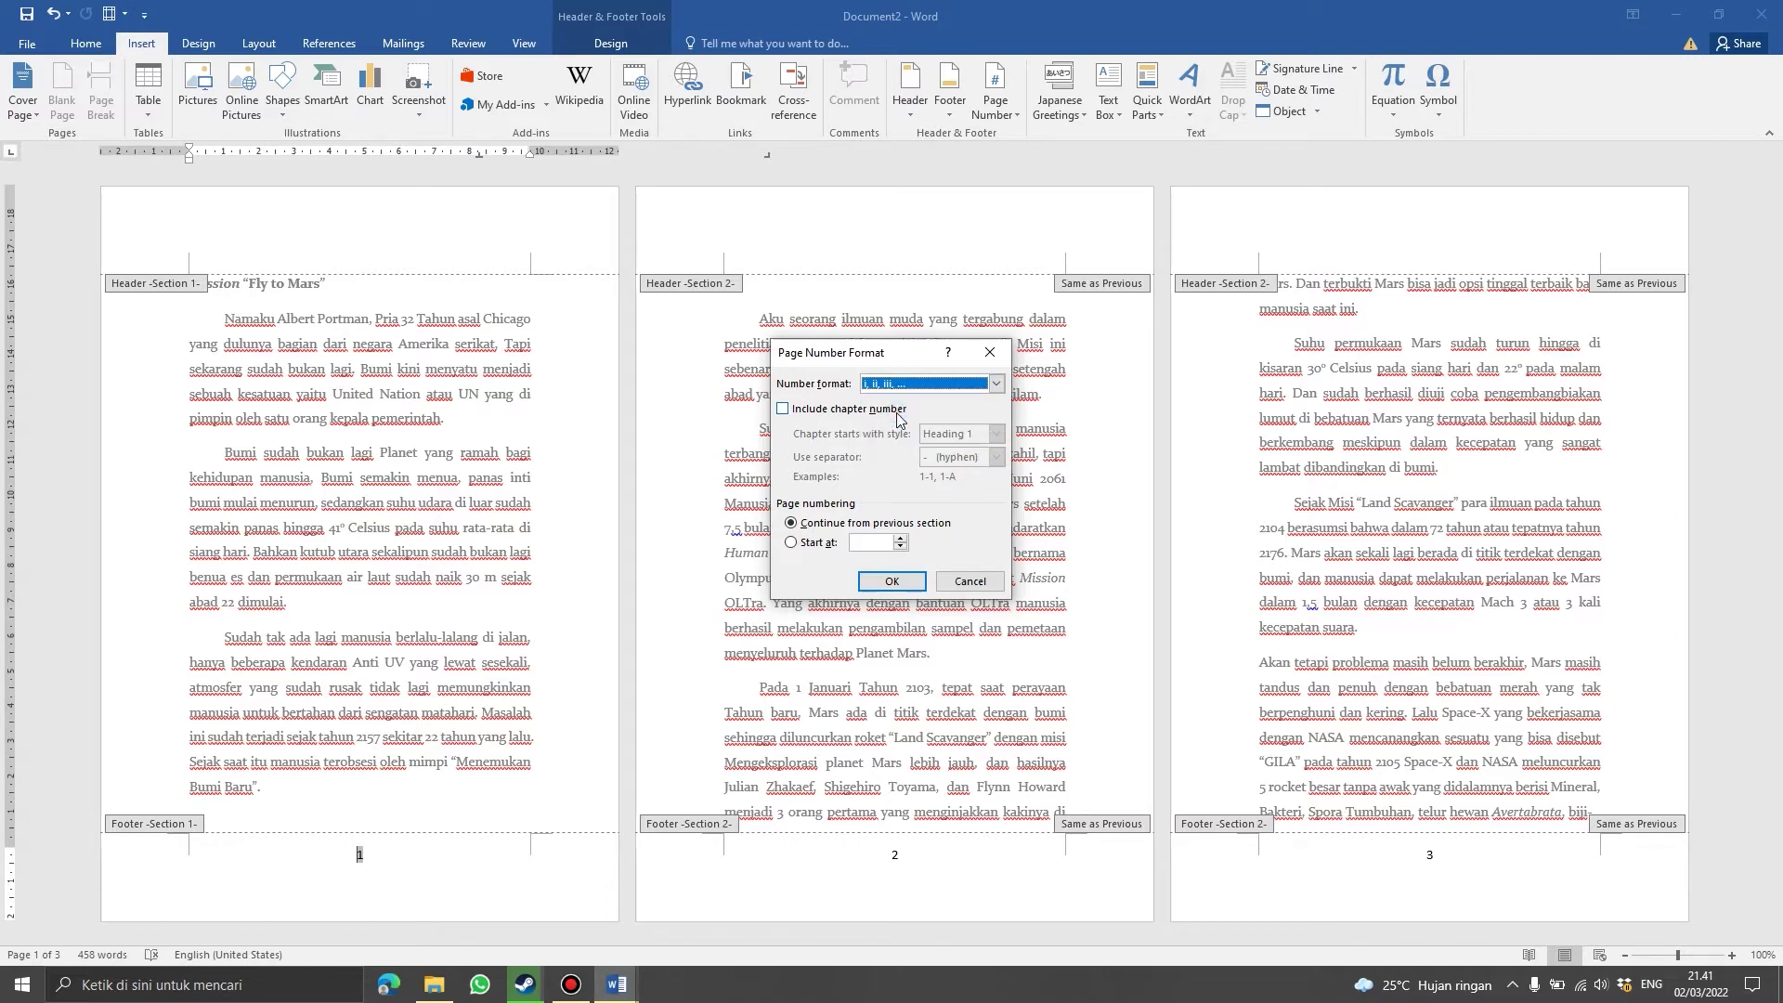
{"action": "left_click", "coordinate": [881, 580]}
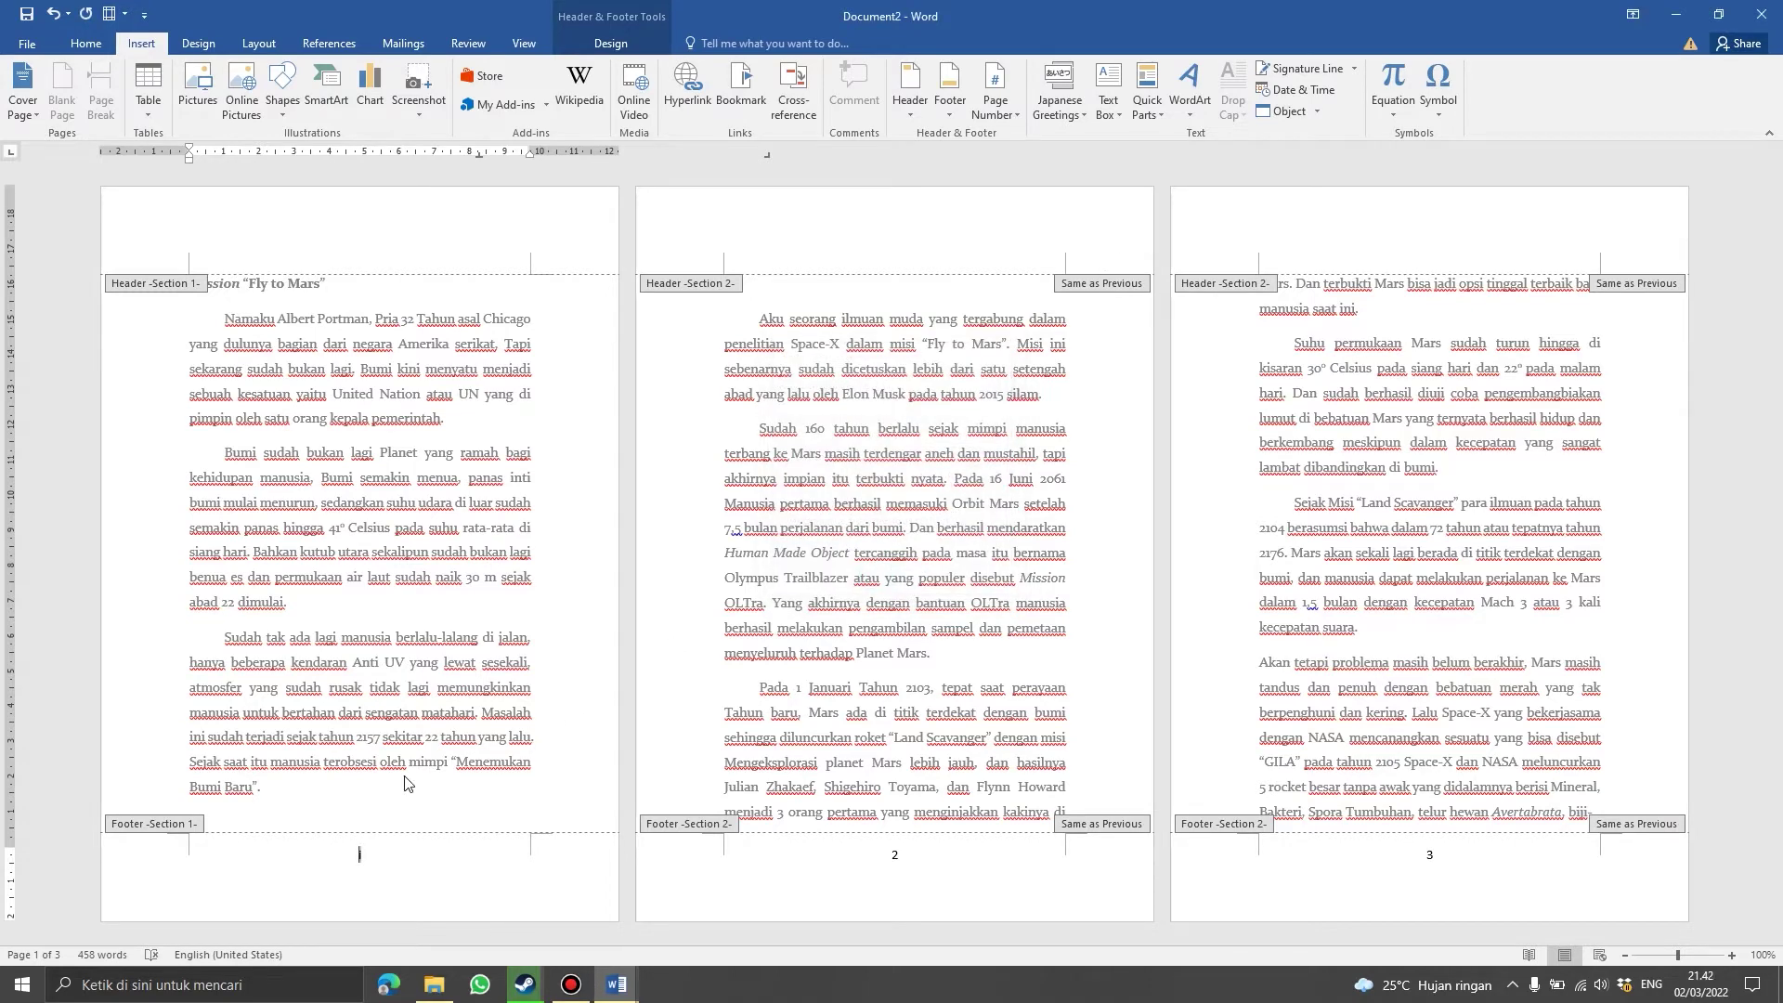
{"action": "key", "text": "BackSpace"}
- Set section 2's page numbering to Start at 1 from the page-2 footer
{"action": "left_click", "coordinate": [936, 860]}
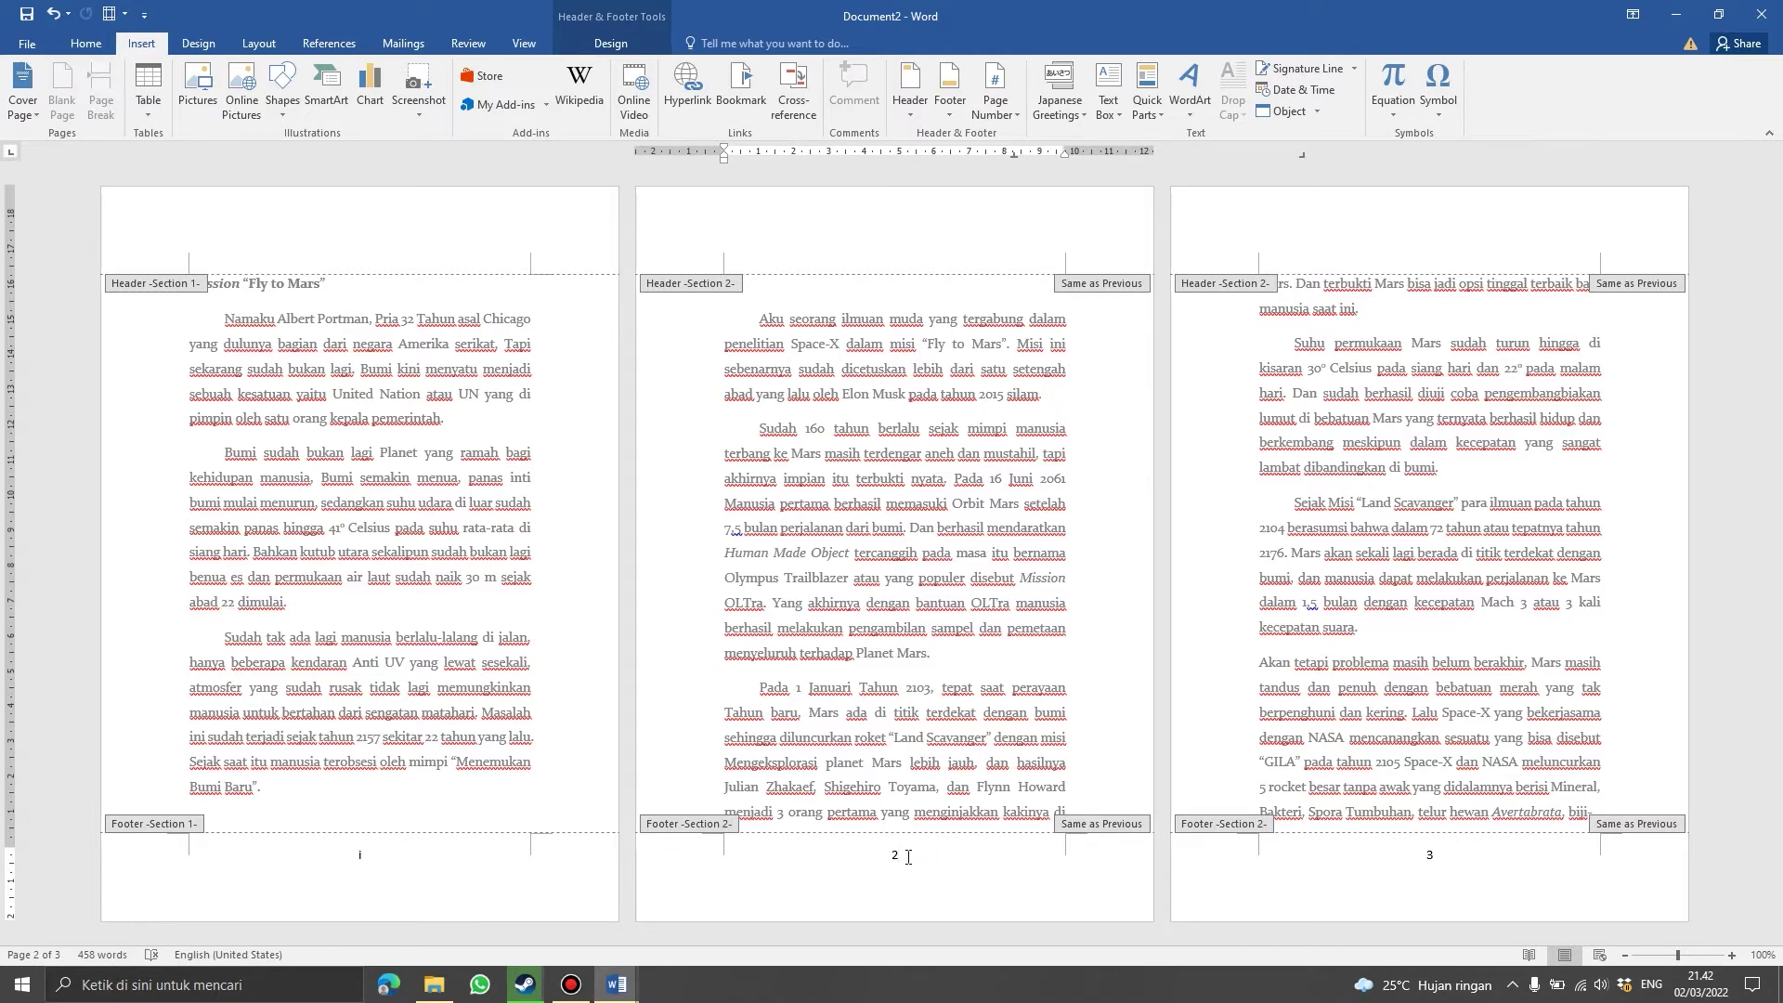
{"action": "double_click", "coordinate": [896, 855]}
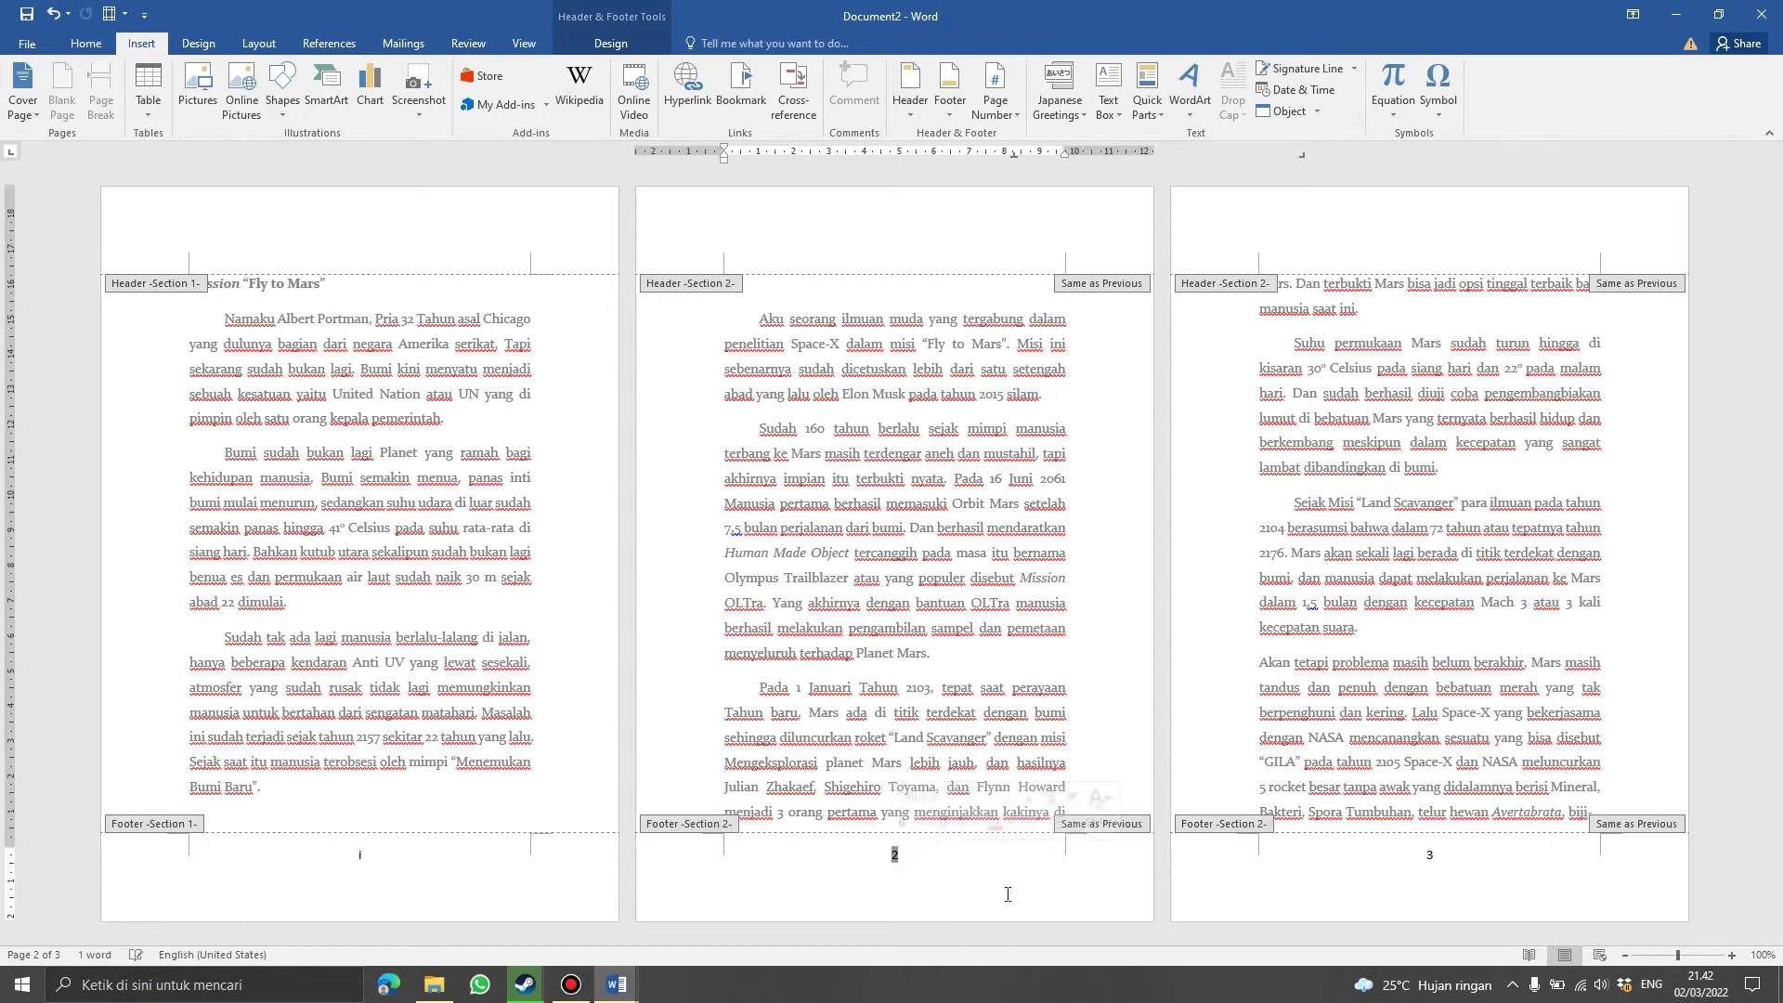
{"action": "left_click", "coordinate": [949, 862]}
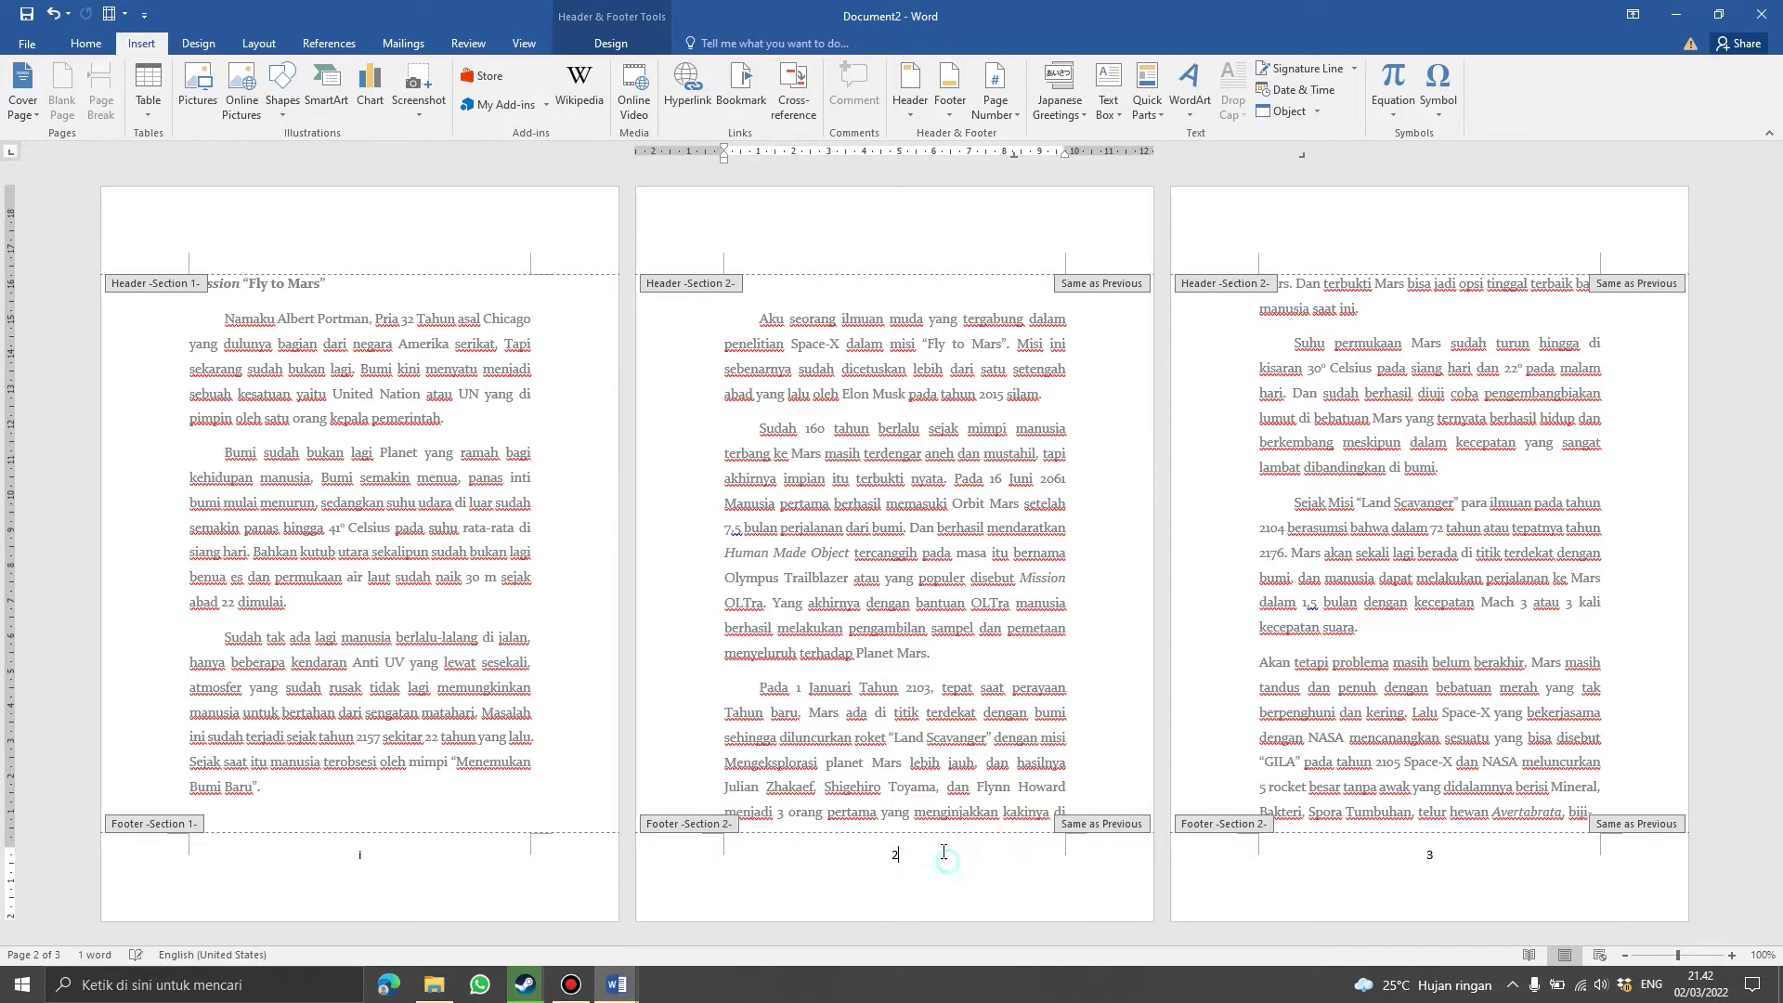
{"action": "left_click", "coordinate": [1007, 110]}
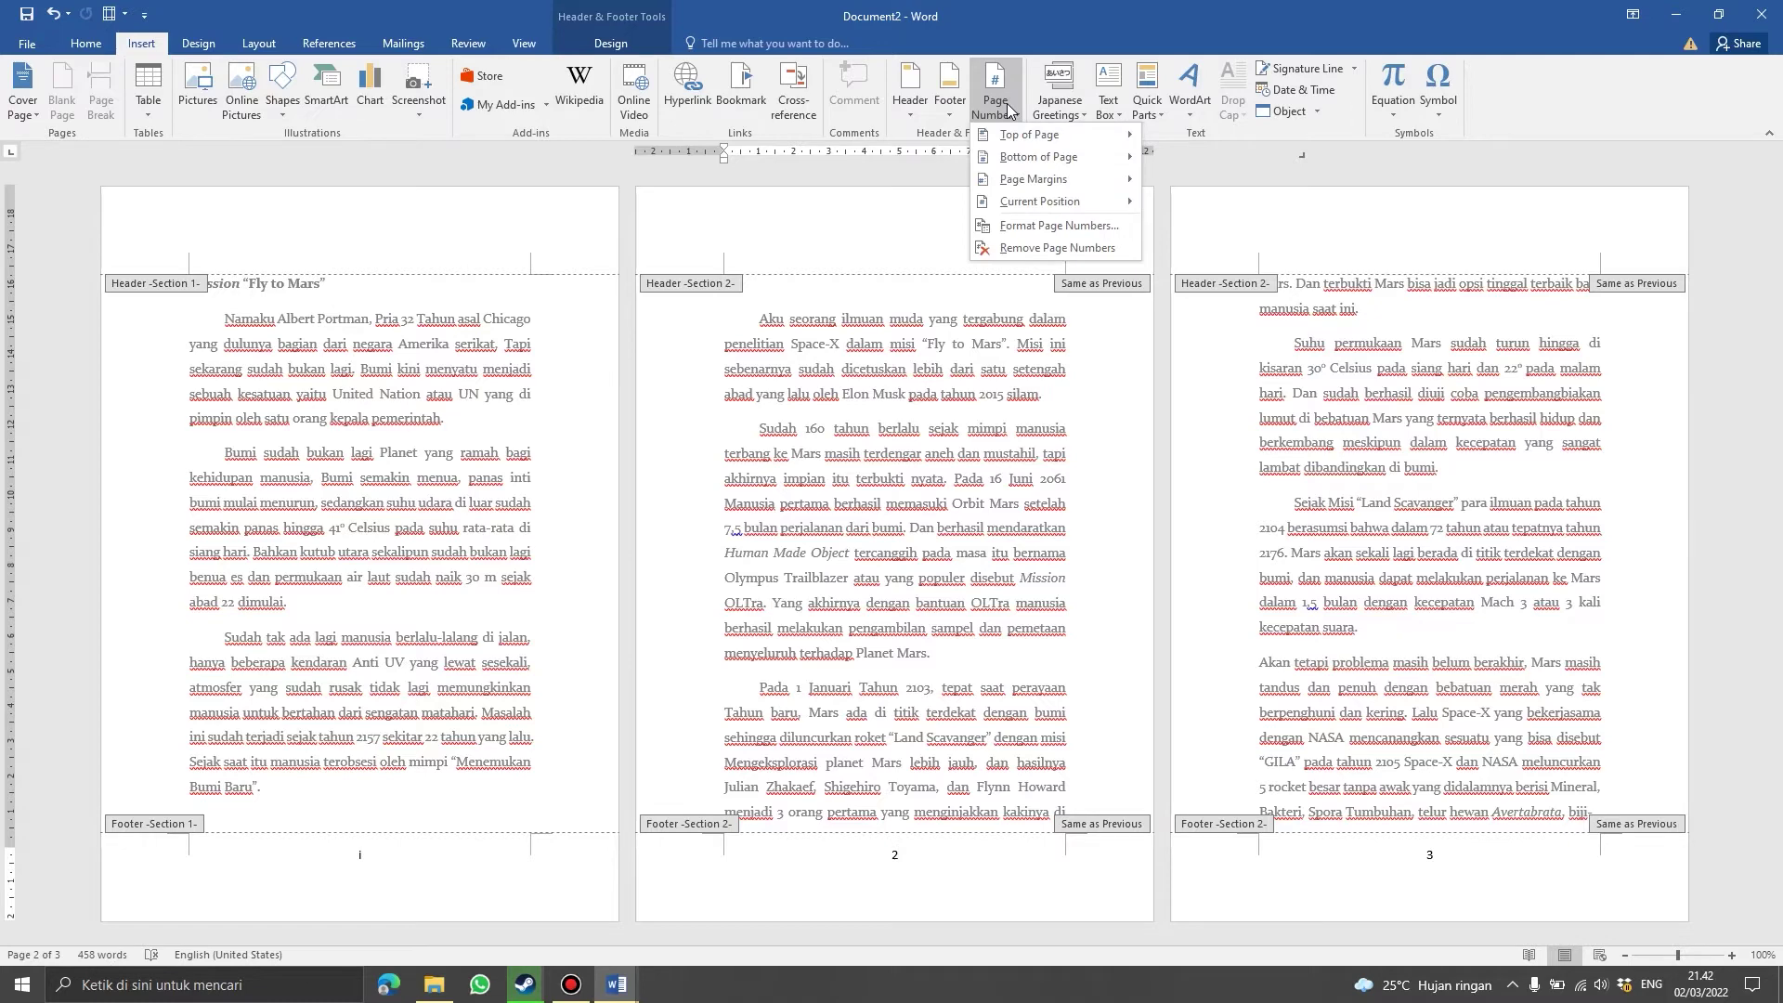
{"action": "left_click", "coordinate": [1049, 225]}
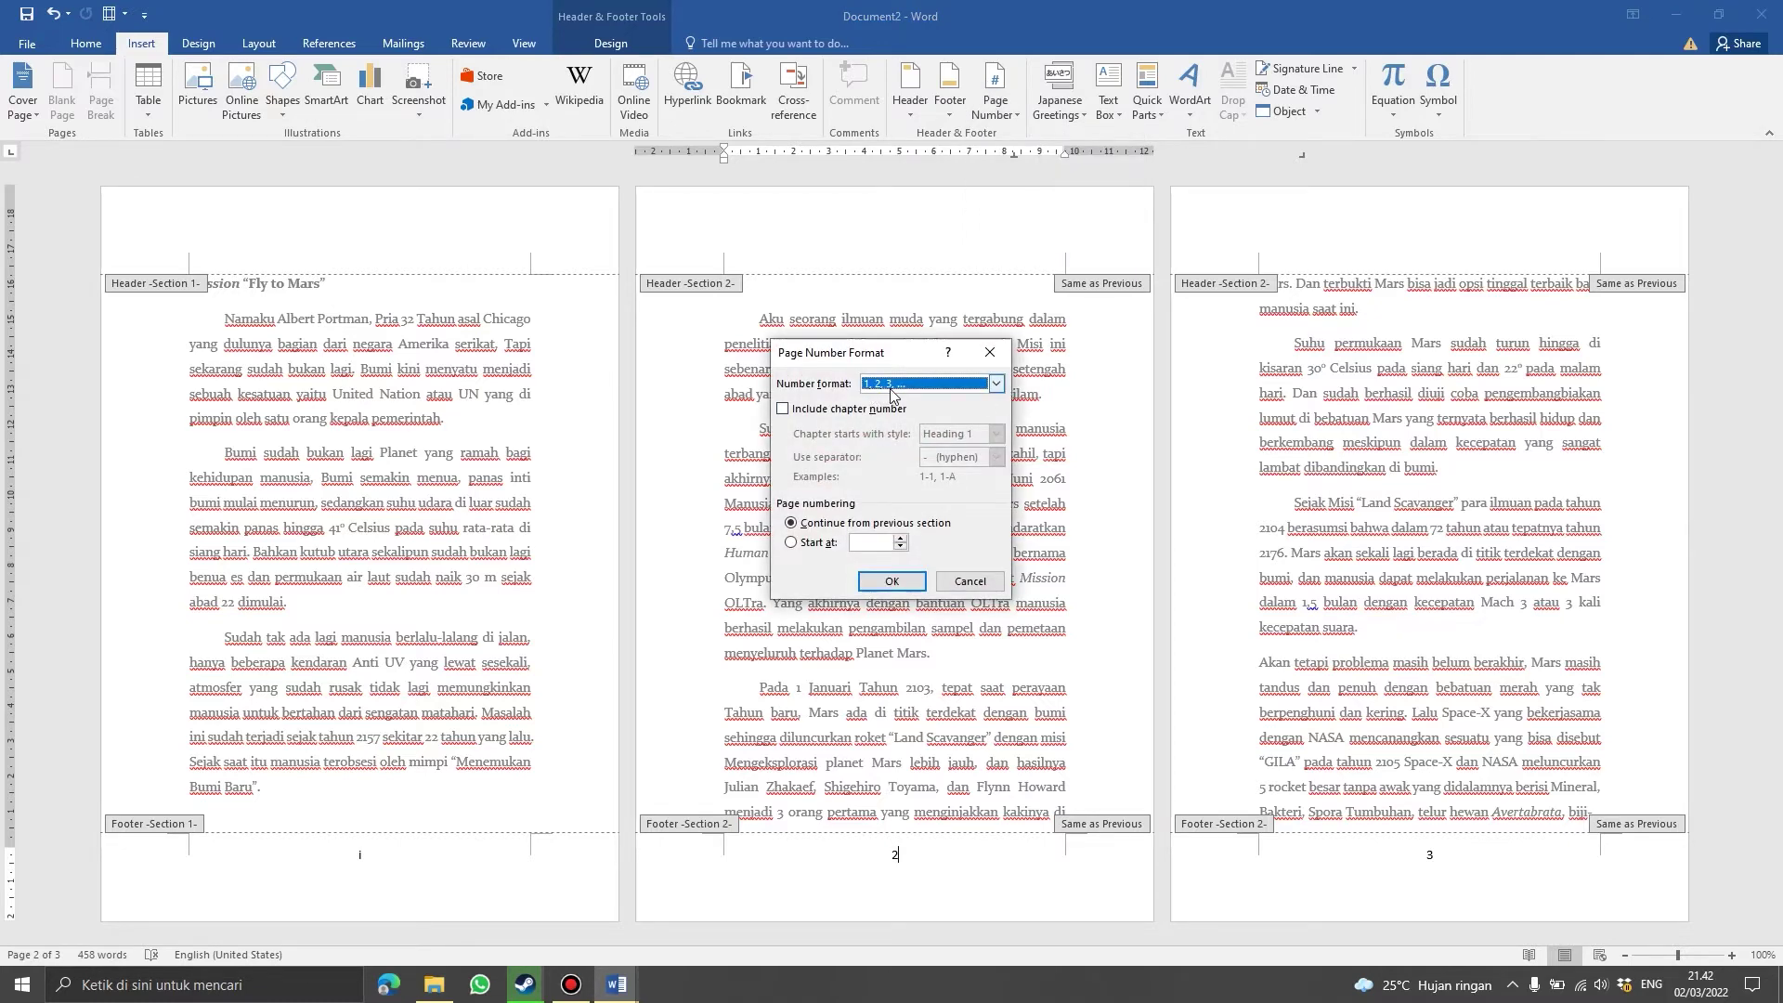
{"action": "left_click", "coordinate": [791, 545]}
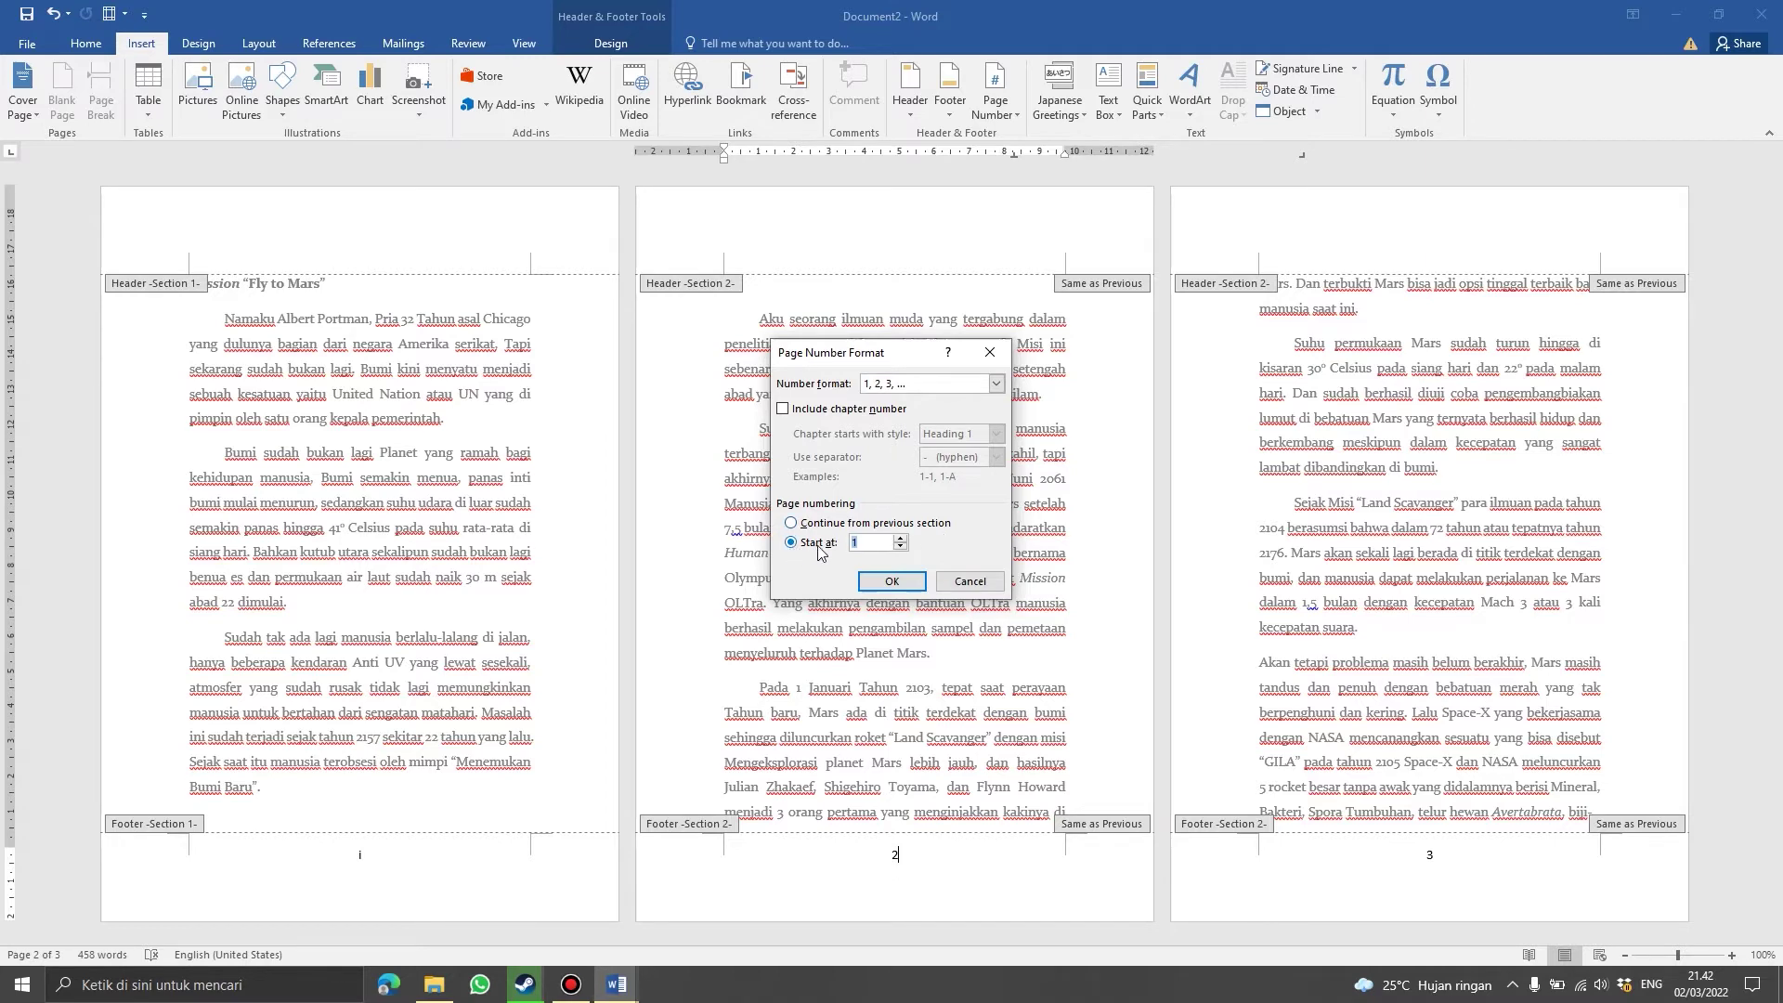
{"action": "left_click", "coordinate": [860, 542]}
{"action": "left_click", "coordinate": [889, 585]}
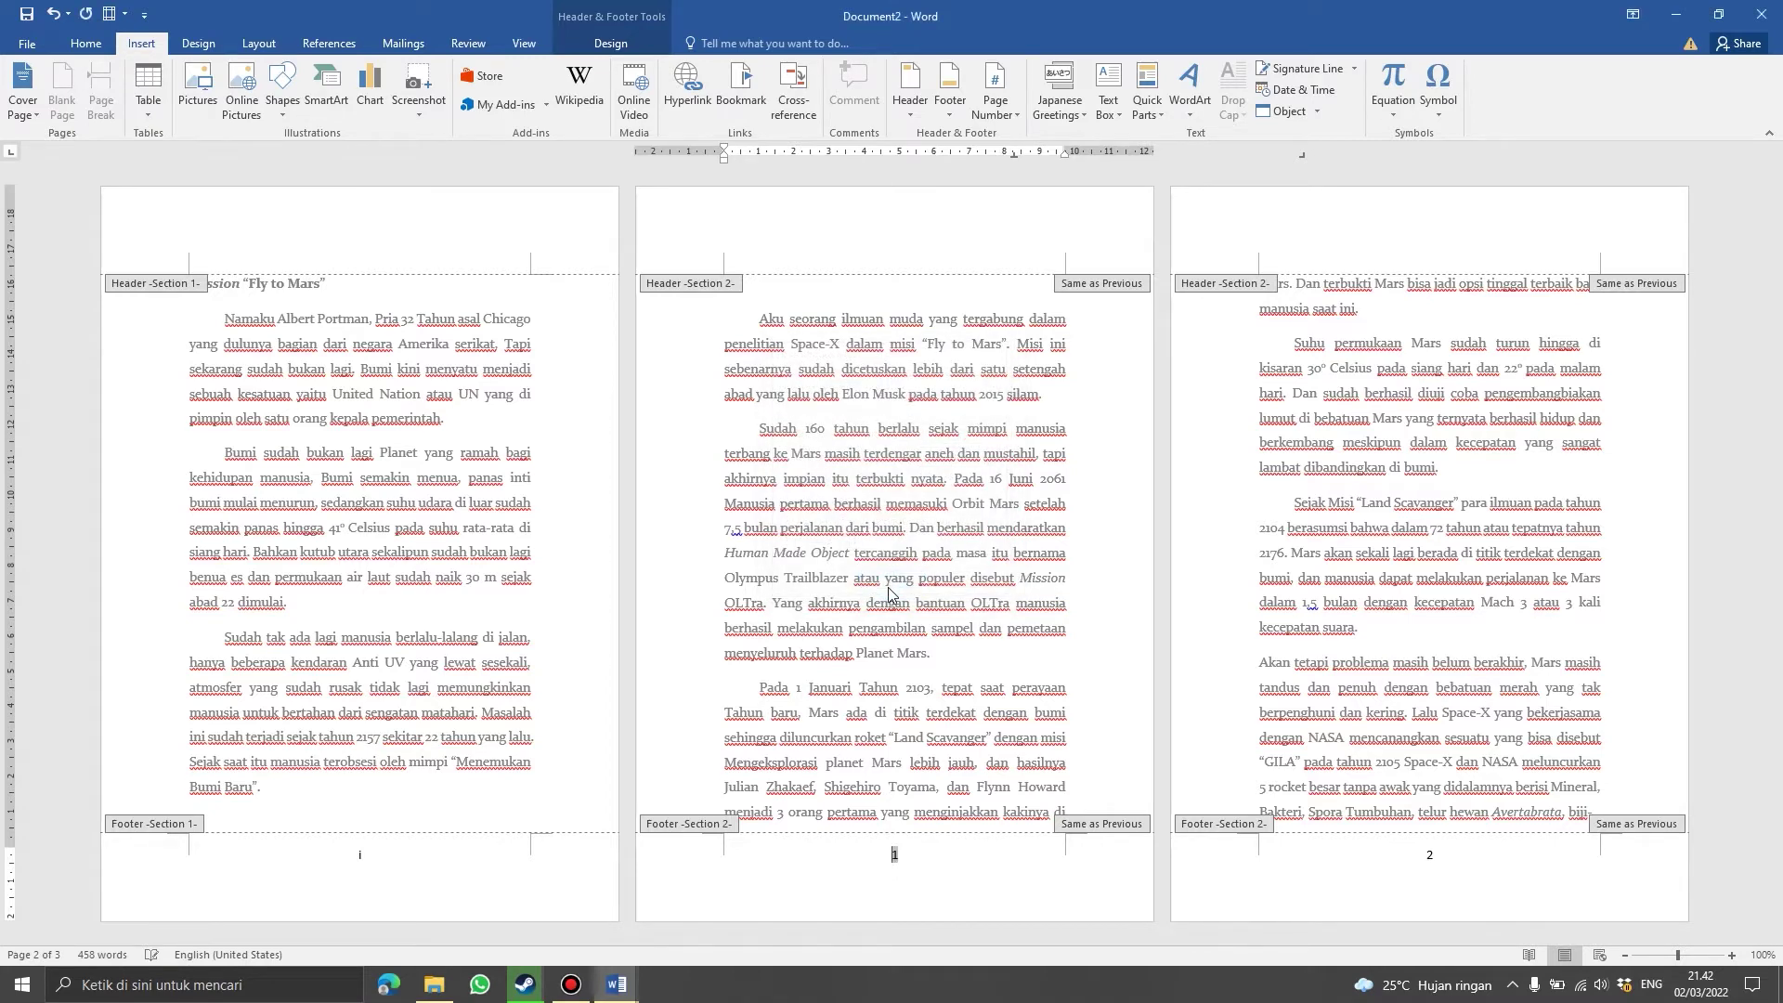
- Replace the footer page numbers with the Bottom of Page Mosaic 2 style
{"action": "left_click", "coordinate": [881, 876]}
{"action": "key", "text": "BackSpace"}
{"action": "left_click", "coordinate": [913, 855]}
{"action": "left_click", "coordinate": [1014, 115]}
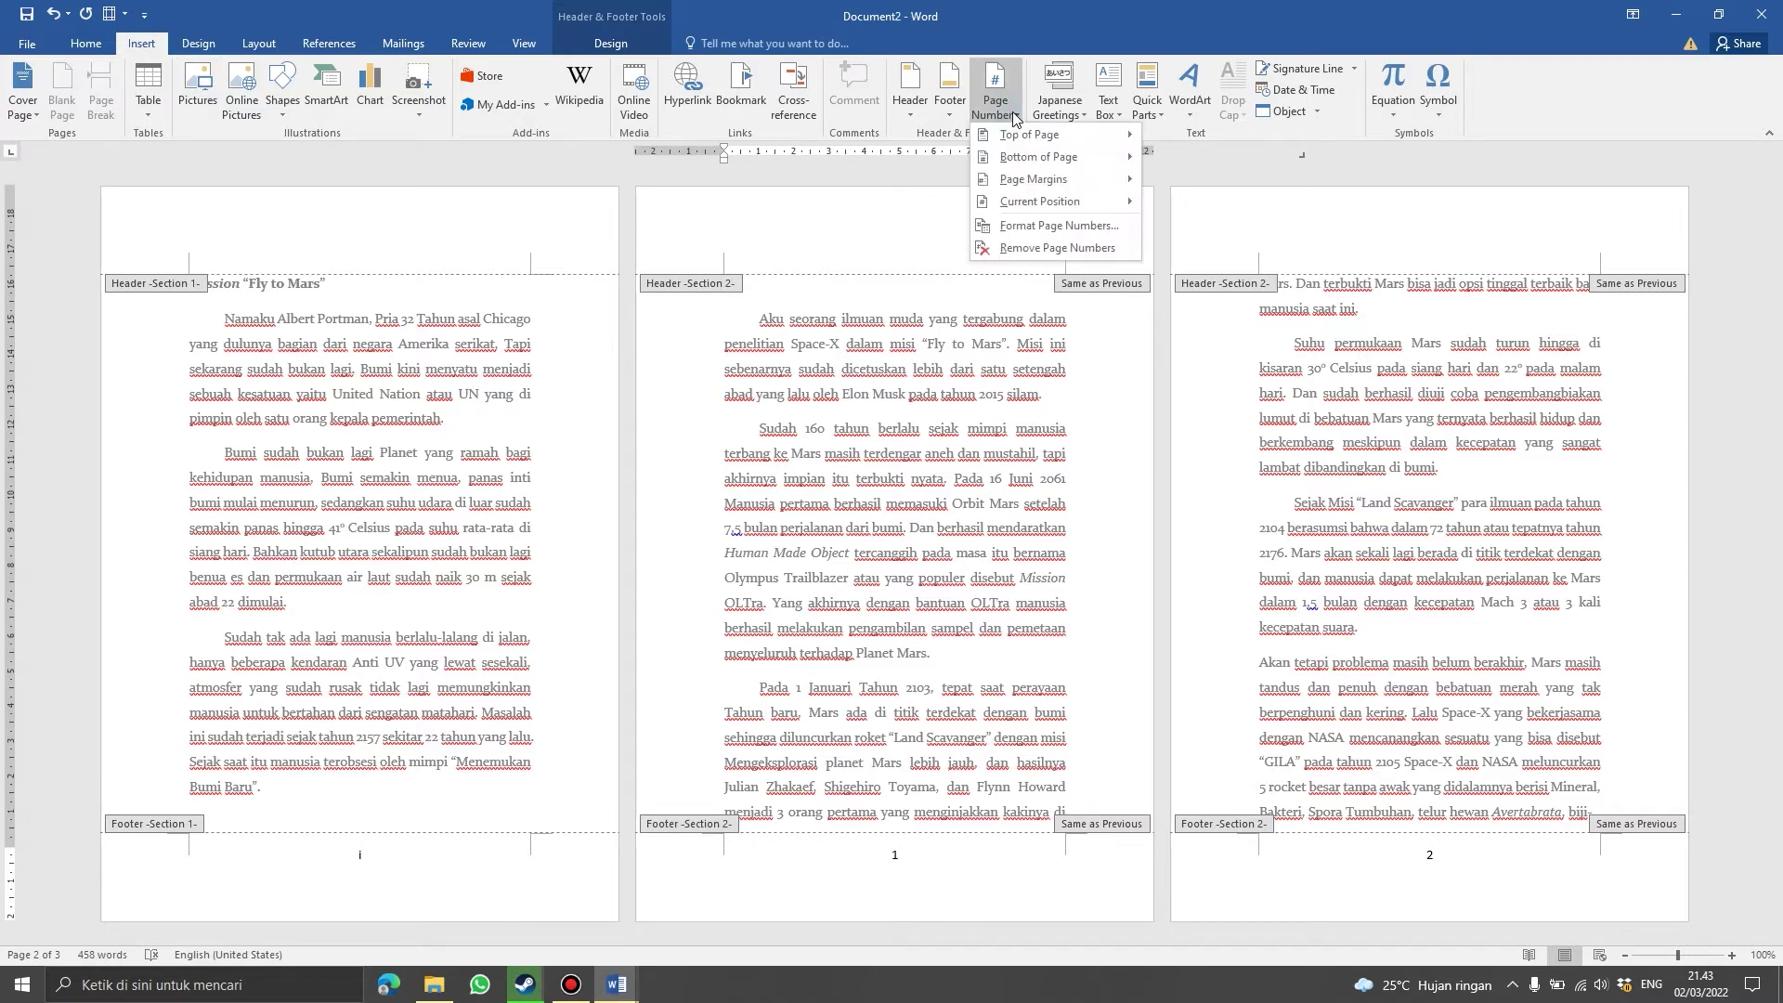
{"action": "mouse_move", "coordinate": [1039, 156]}
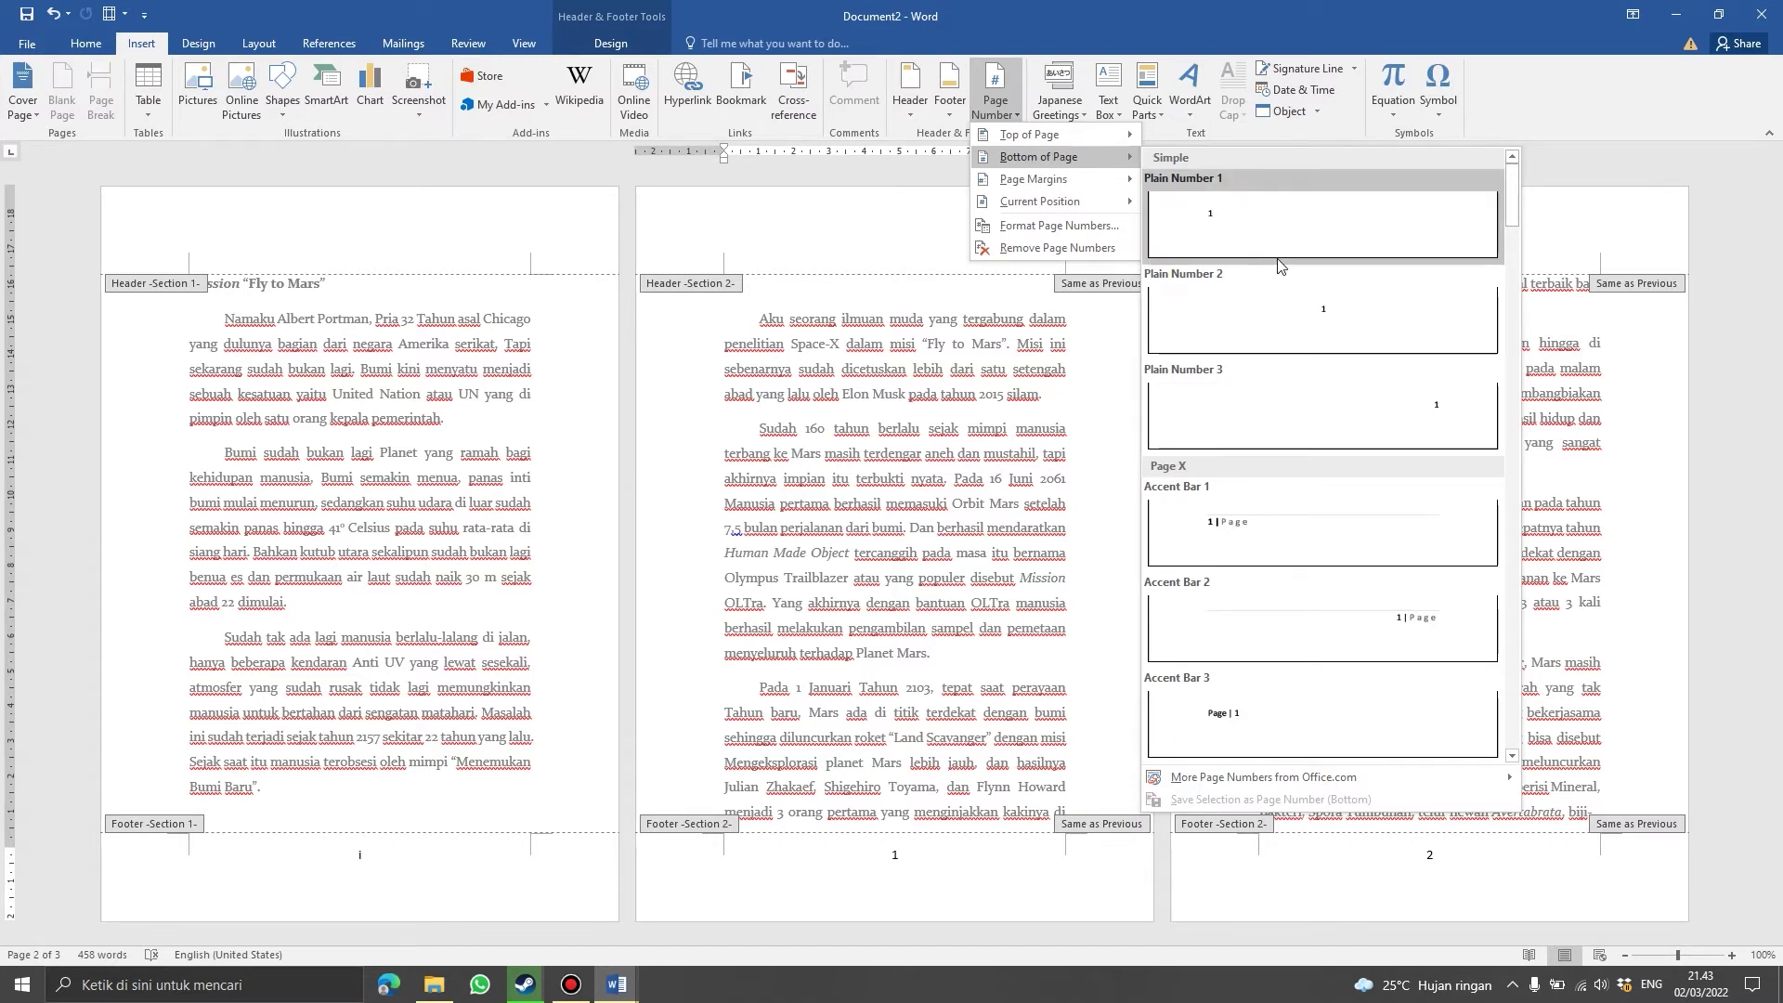
{"action": "scroll", "coordinate": [1281, 279], "scroll_direction": "down", "scroll_amount": 5}
{"action": "scroll", "coordinate": [1290, 296], "scroll_direction": "down", "scroll_amount": 3}
{"action": "scroll", "coordinate": [1294, 300], "scroll_direction": "down", "scroll_amount": 3}
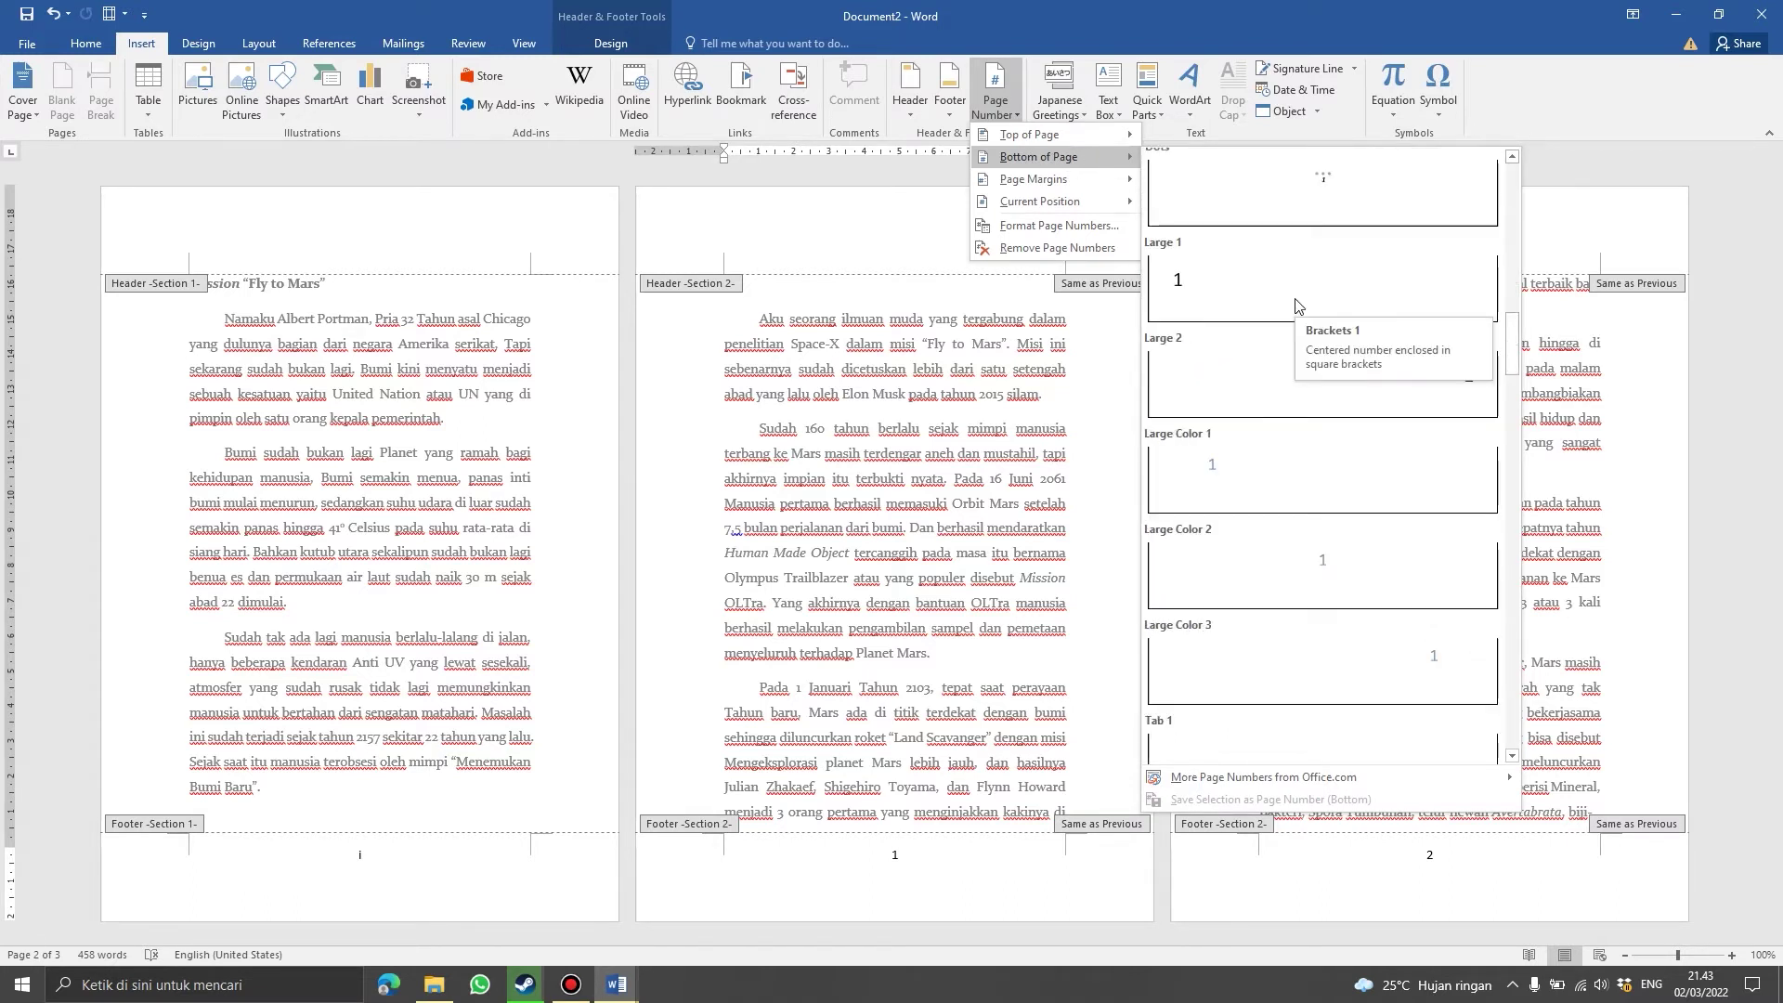
{"action": "scroll", "coordinate": [1297, 306], "scroll_direction": "down", "scroll_amount": 4}
{"action": "scroll", "coordinate": [1318, 372], "scroll_direction": "down", "scroll_amount": 5}
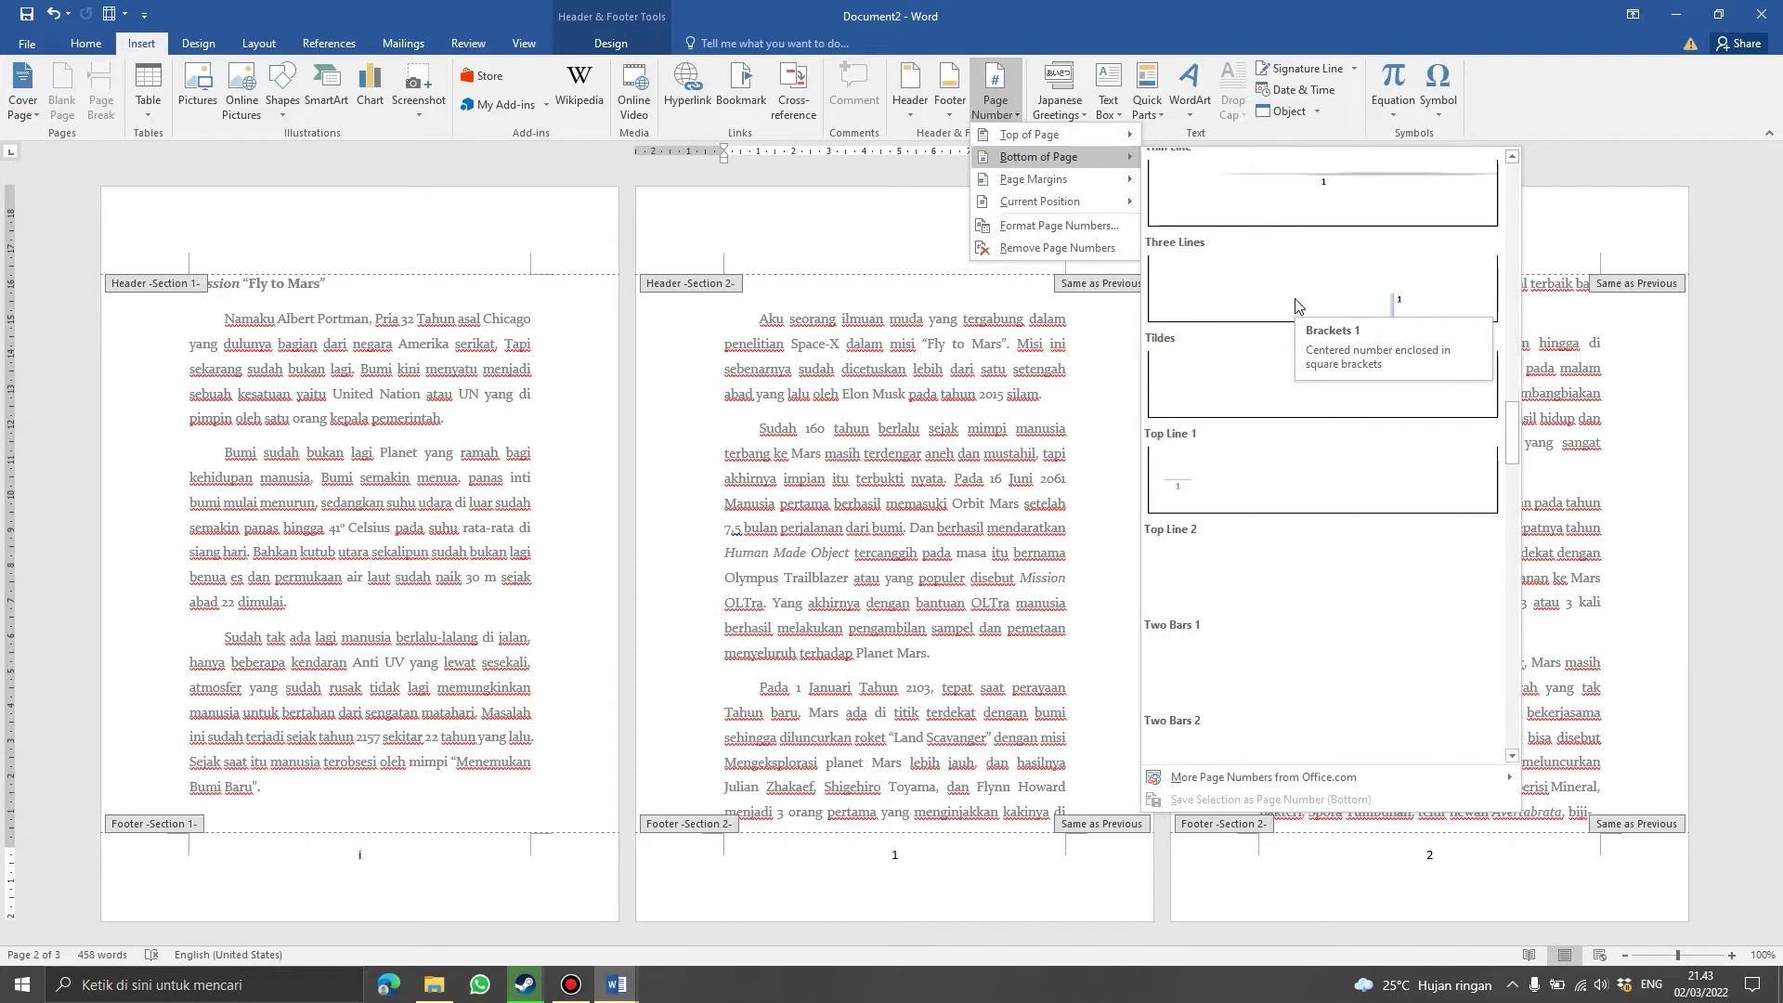
{"action": "scroll", "coordinate": [1322, 376], "scroll_direction": "down", "scroll_amount": 3}
{"action": "scroll", "coordinate": [1323, 334], "scroll_direction": "down", "scroll_amount": 3}
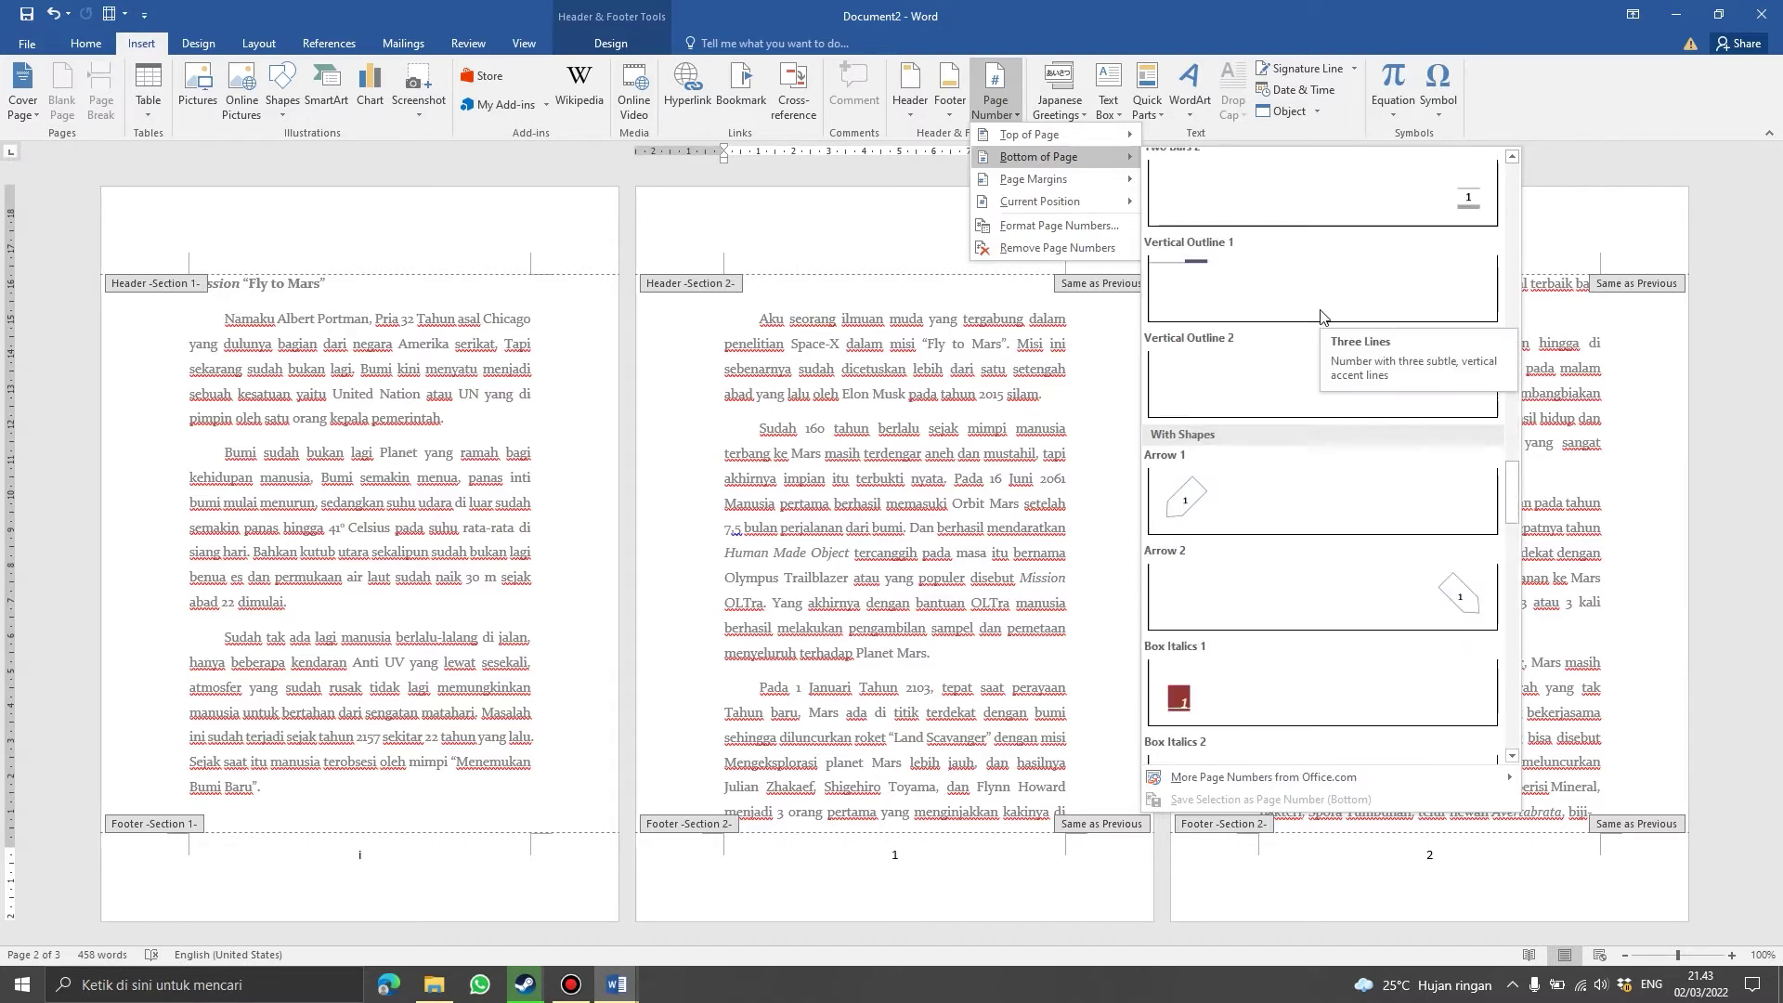
{"action": "scroll", "coordinate": [1322, 316], "scroll_direction": "down", "scroll_amount": 3}
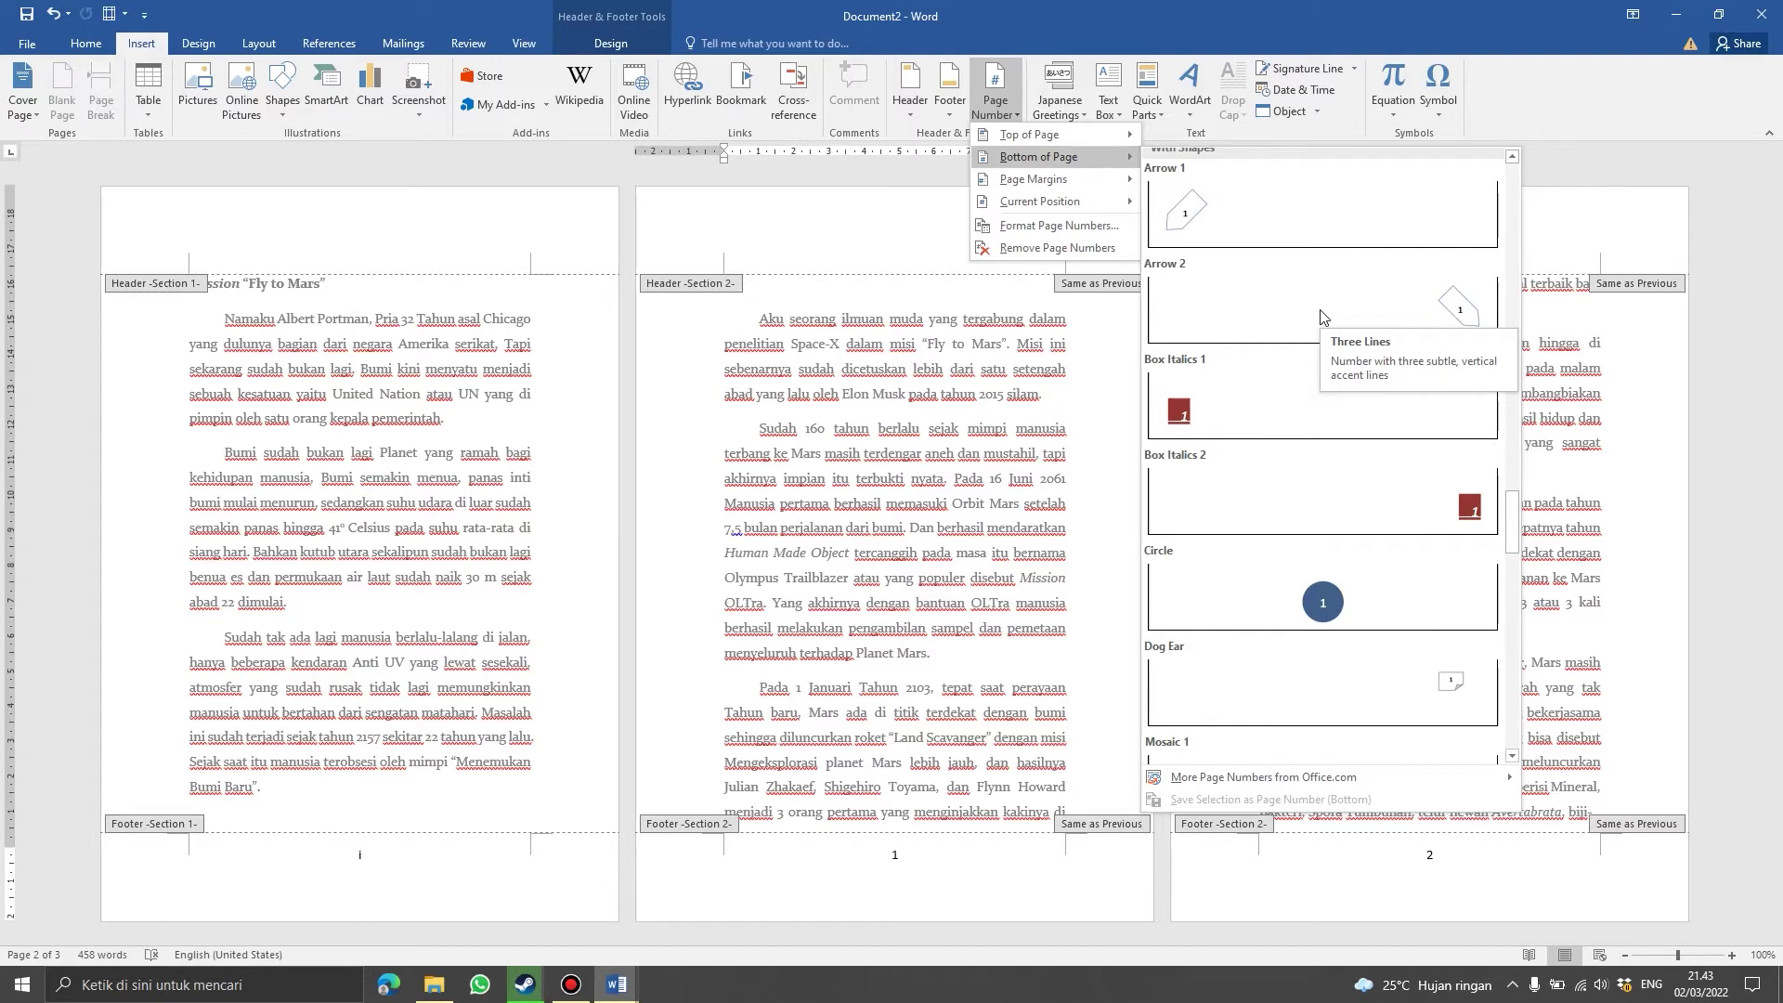
{"action": "scroll", "coordinate": [1322, 315], "scroll_direction": "down", "scroll_amount": 6}
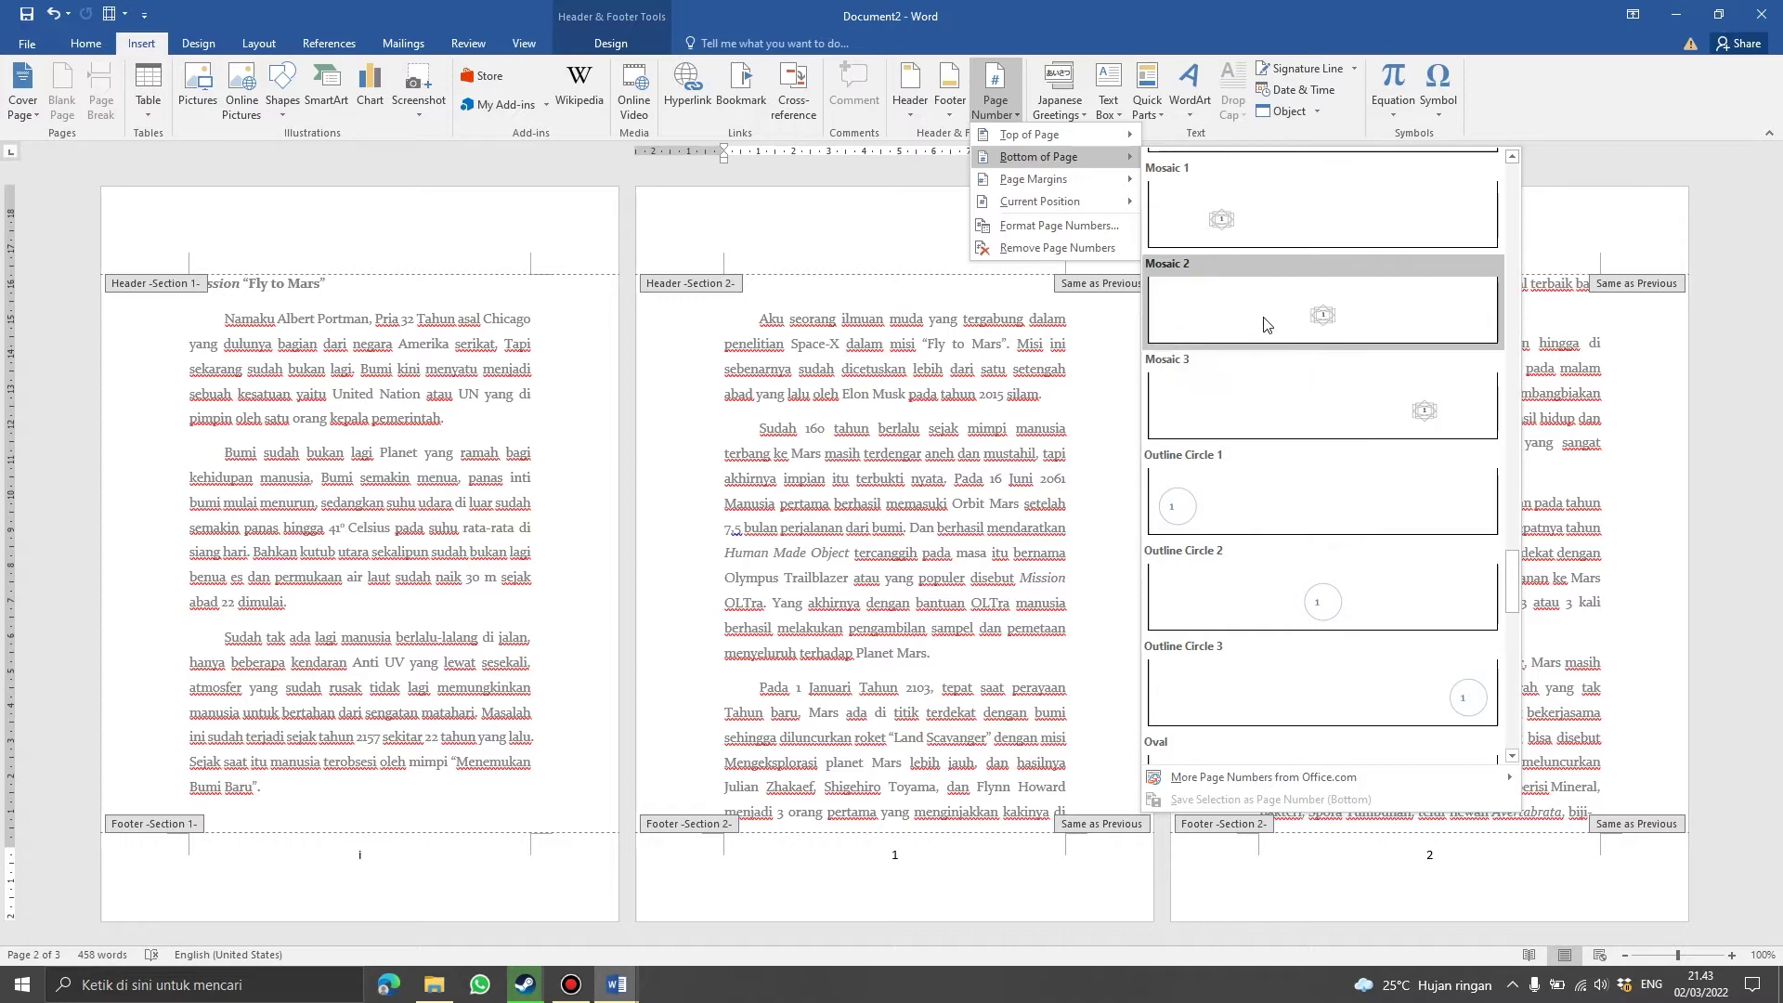
{"action": "left_click", "coordinate": [1348, 334]}
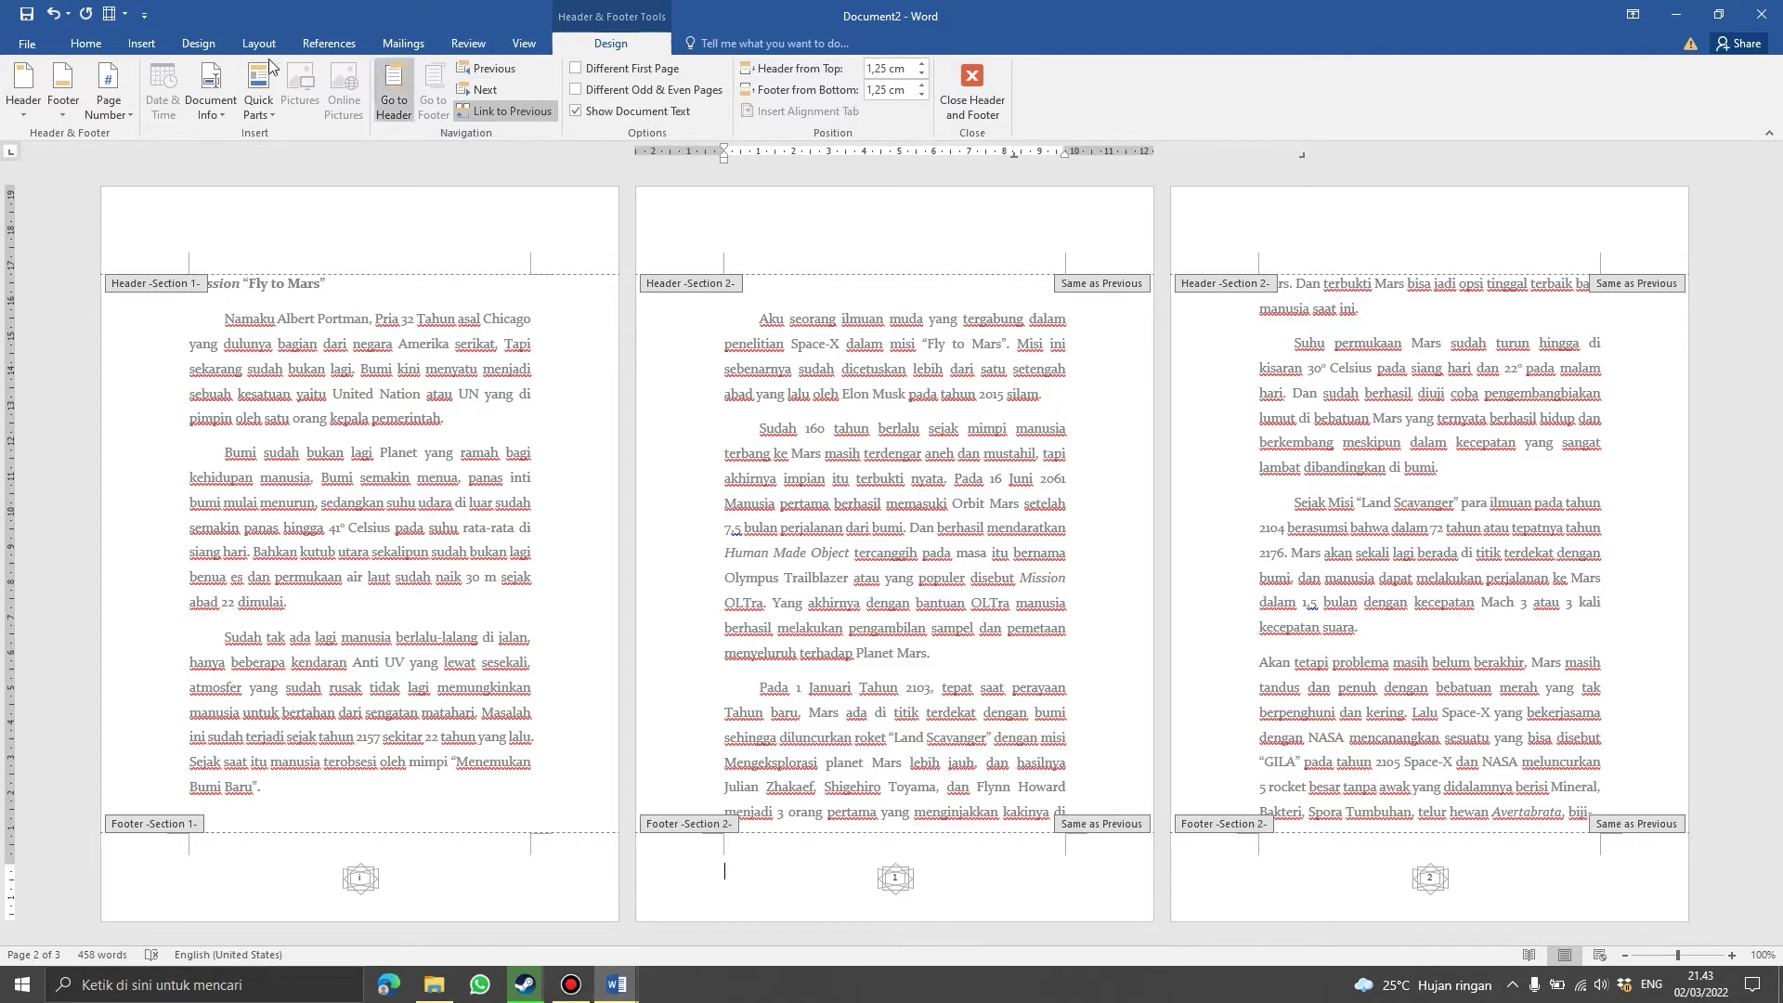
{"action": "left_click", "coordinate": [141, 44]}
- Switch the footer page numbers to the Accent Bar 2 style, reading 'number | Page'
{"action": "left_click", "coordinate": [990, 111]}
{"action": "scroll", "coordinate": [1379, 557], "scroll_direction": "down", "scroll_amount": 5}
{"action": "scroll", "coordinate": [1379, 557], "scroll_direction": "down", "scroll_amount": 5}
{"action": "scroll", "coordinate": [1379, 557], "scroll_direction": "down", "scroll_amount": 5}
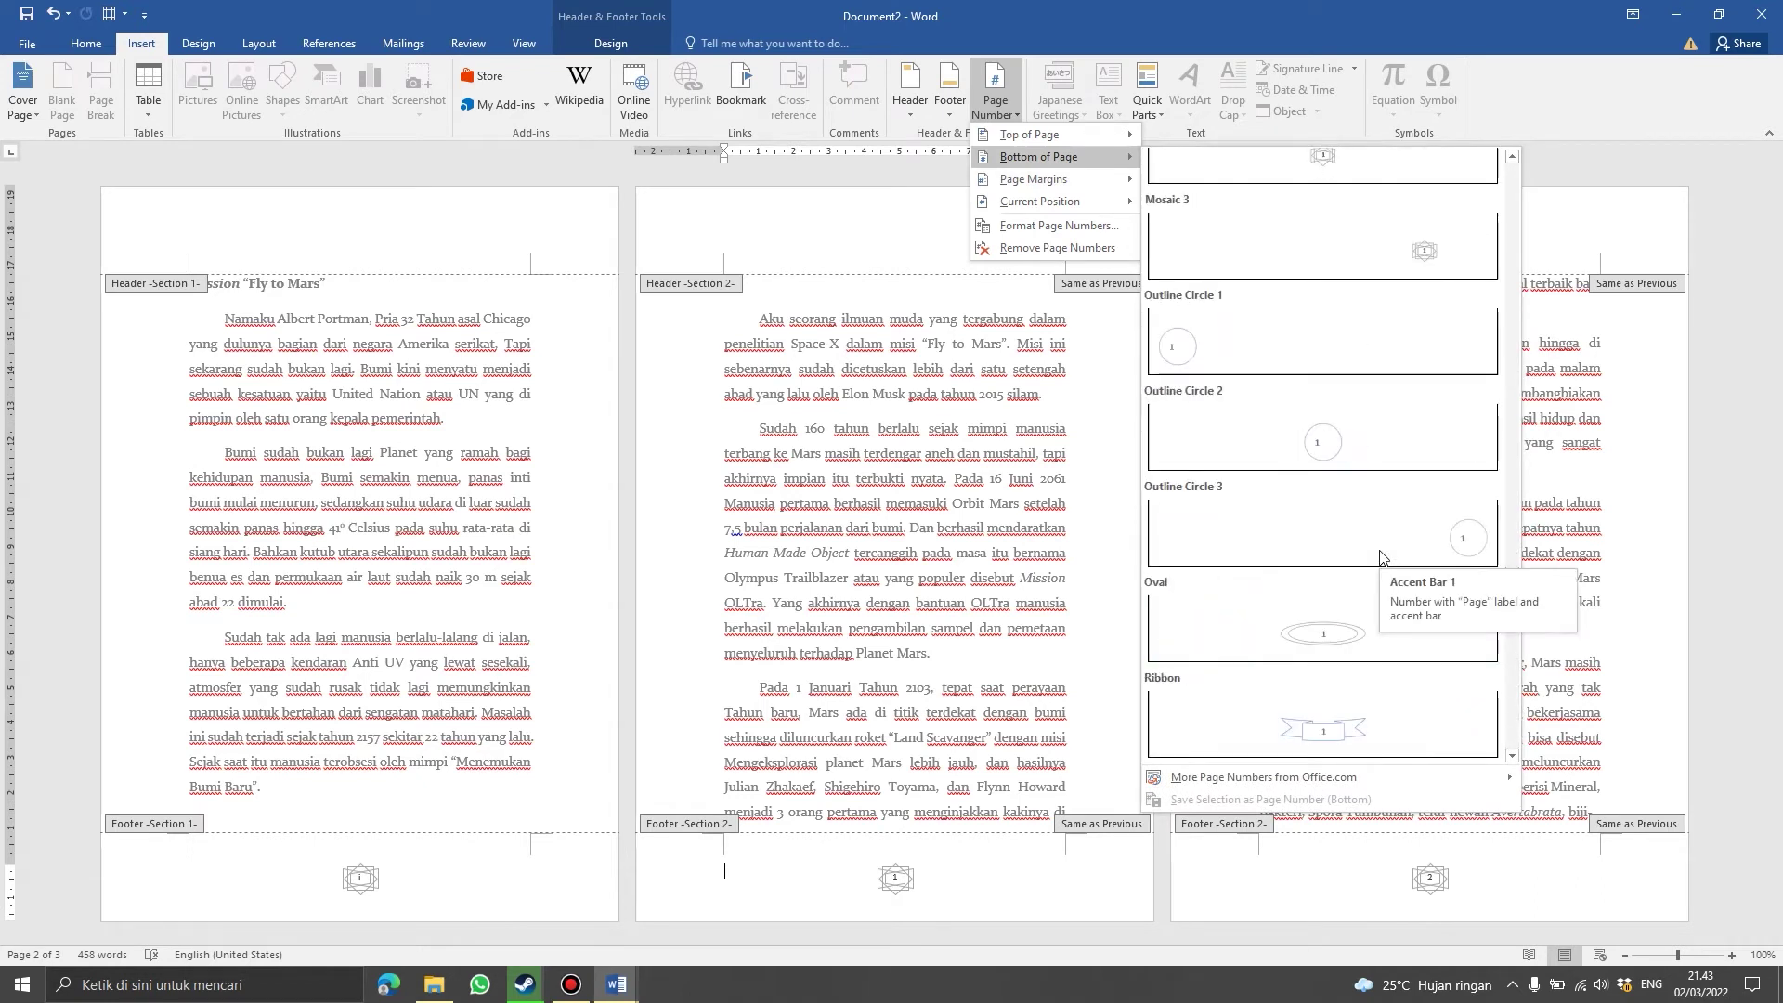
{"action": "scroll", "coordinate": [1378, 555], "scroll_direction": "down", "scroll_amount": 3}
{"action": "scroll", "coordinate": [1378, 555], "scroll_direction": "down", "scroll_amount": 3}
{"action": "scroll", "coordinate": [1379, 555], "scroll_direction": "down", "scroll_amount": 3}
{"action": "scroll", "coordinate": [1379, 555], "scroll_direction": "down", "scroll_amount": 3}
{"action": "scroll", "coordinate": [1379, 555], "scroll_direction": "down", "scroll_amount": 5}
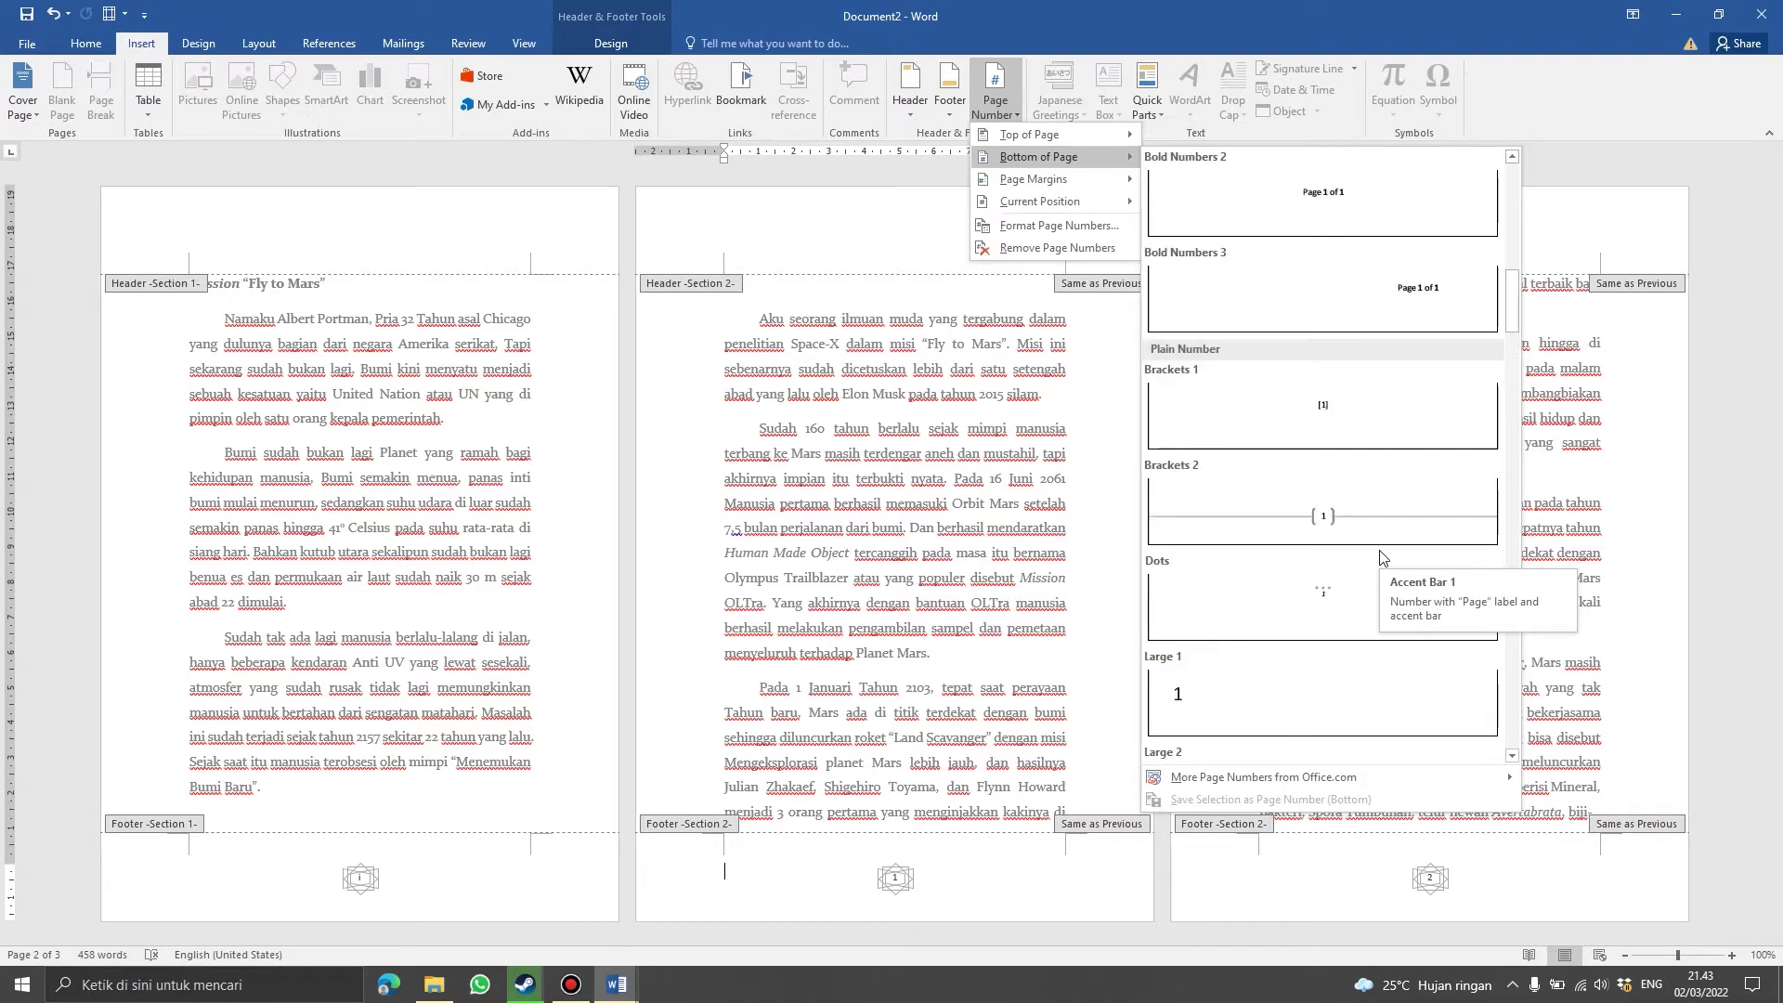
{"action": "scroll", "coordinate": [1377, 548], "scroll_direction": "down", "scroll_amount": 5}
{"action": "scroll", "coordinate": [1377, 536], "scroll_direction": "up", "scroll_amount": 5}
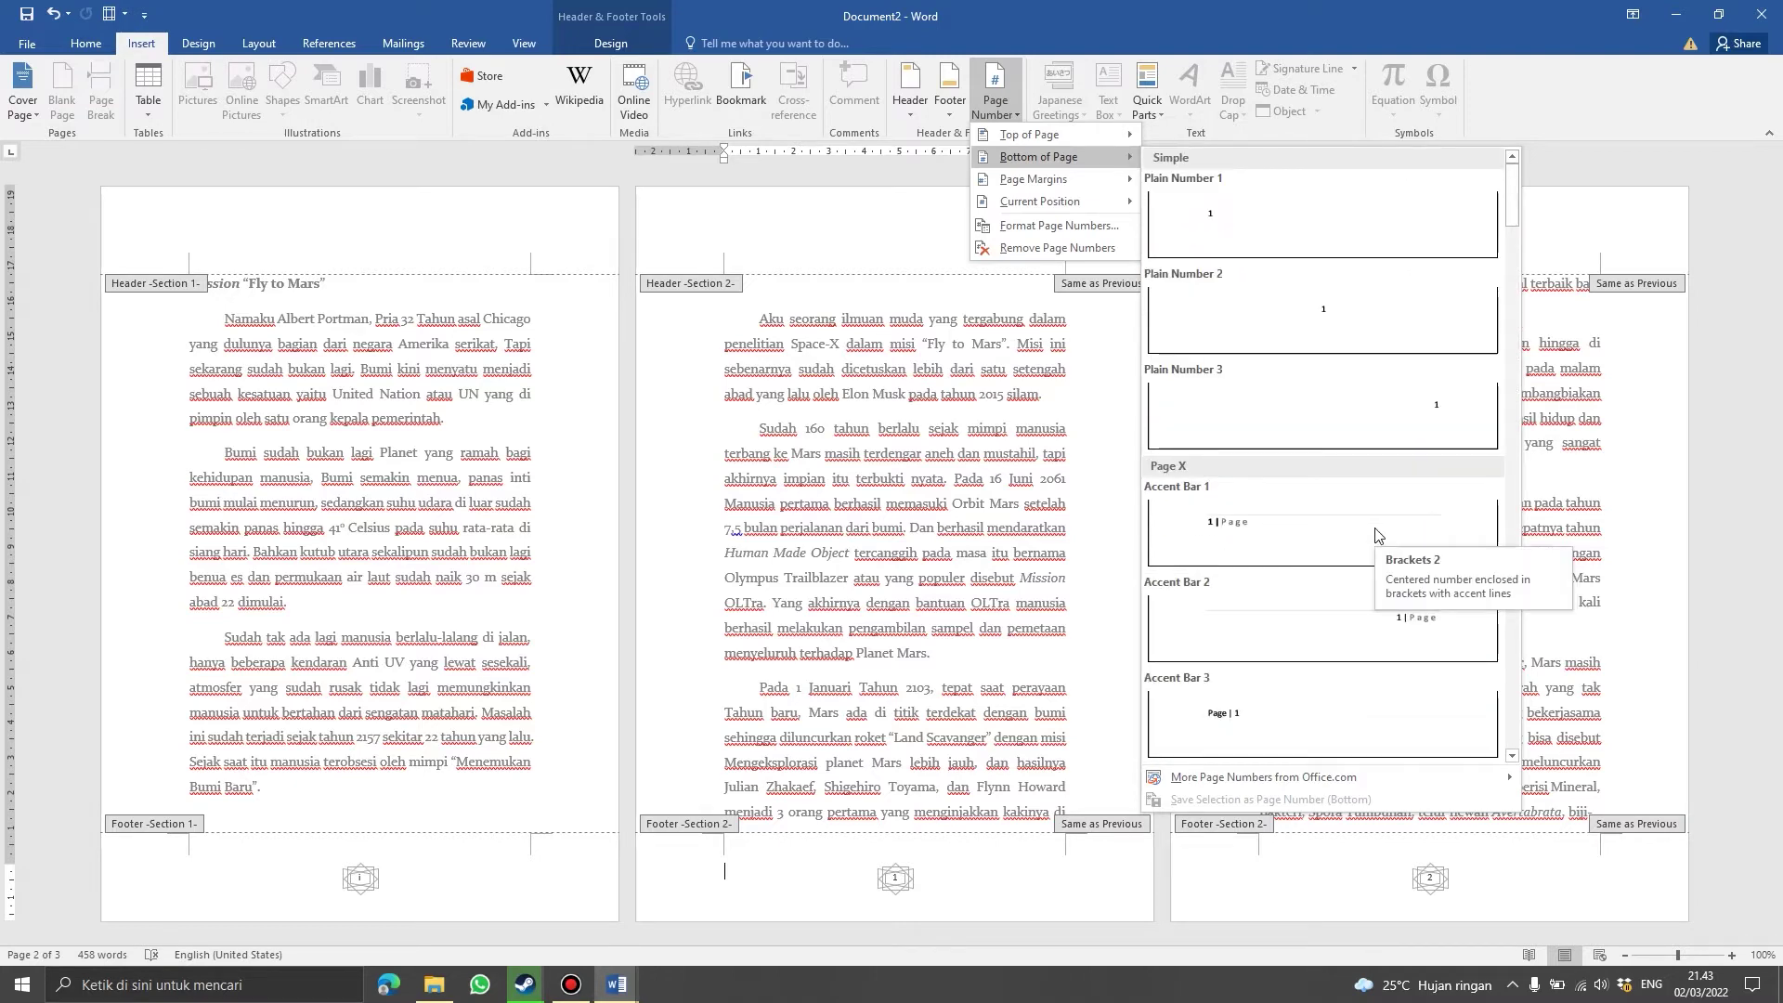
{"action": "left_click", "coordinate": [1401, 608]}
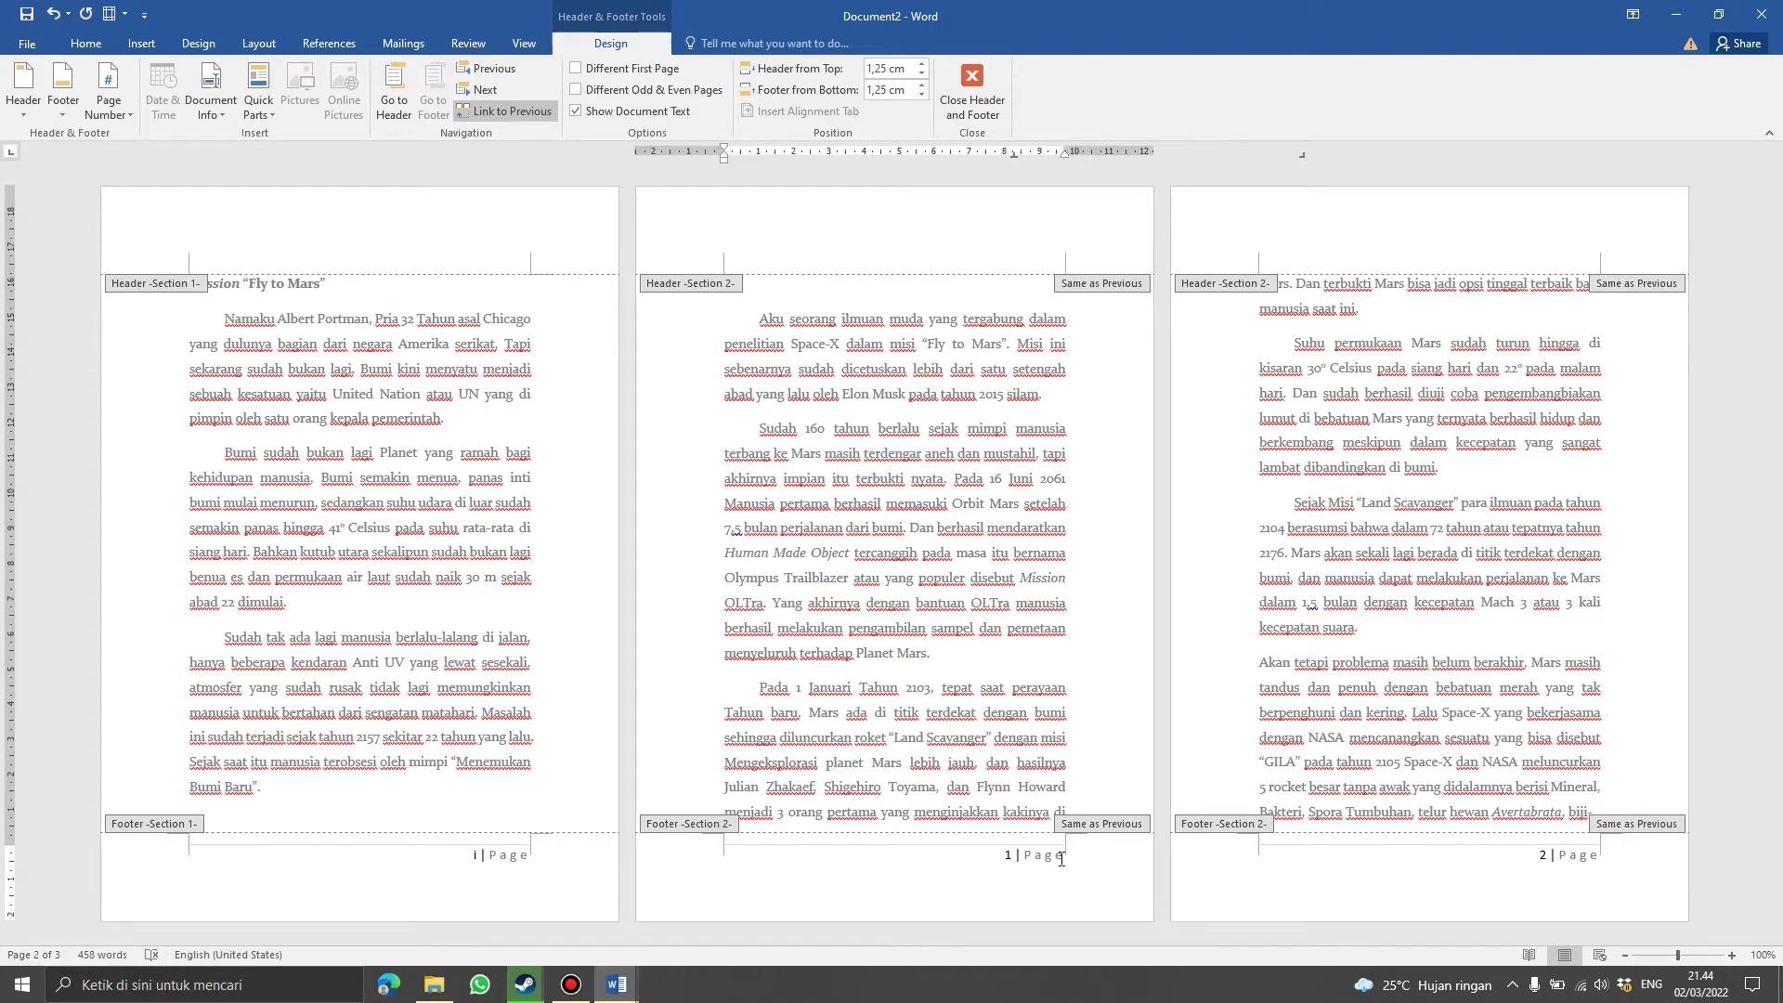
- Replace 'Page' in the footer with 'Fly to Mars' and close header and footer editing
{"action": "left_click_drag", "start_coordinate": [1061, 856], "coordinate": [1025, 856]}
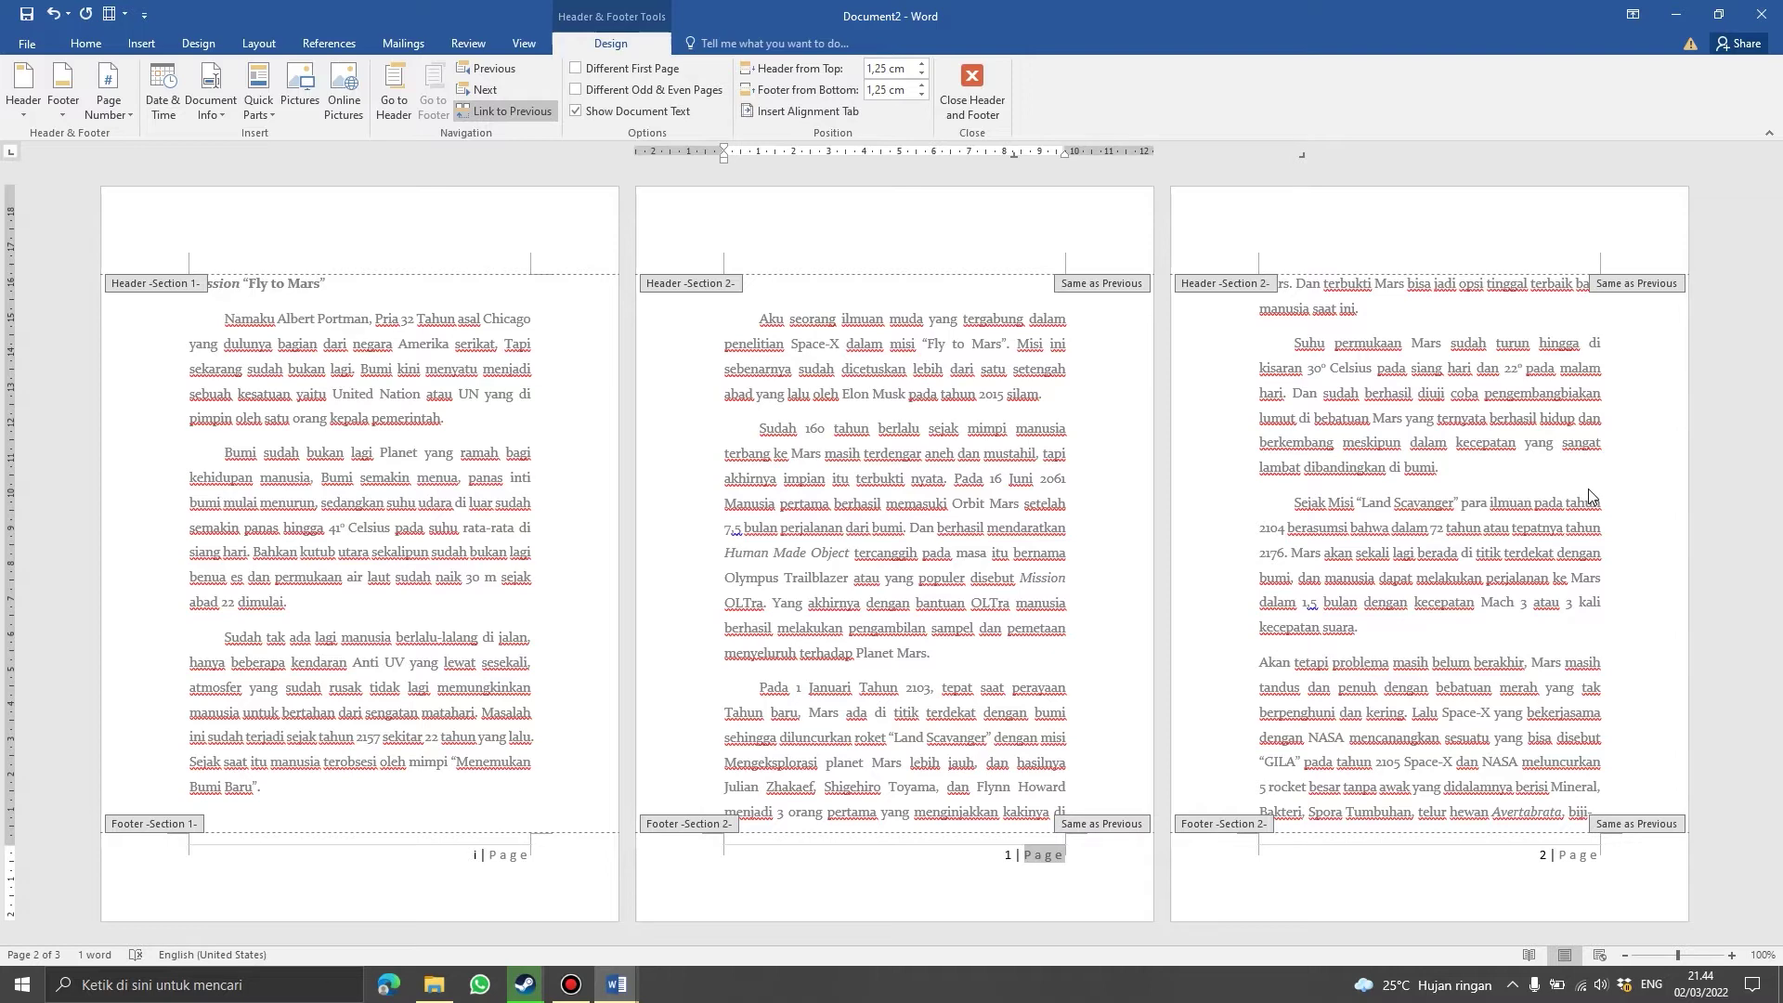
{"action": "type", "text": "Fl"}
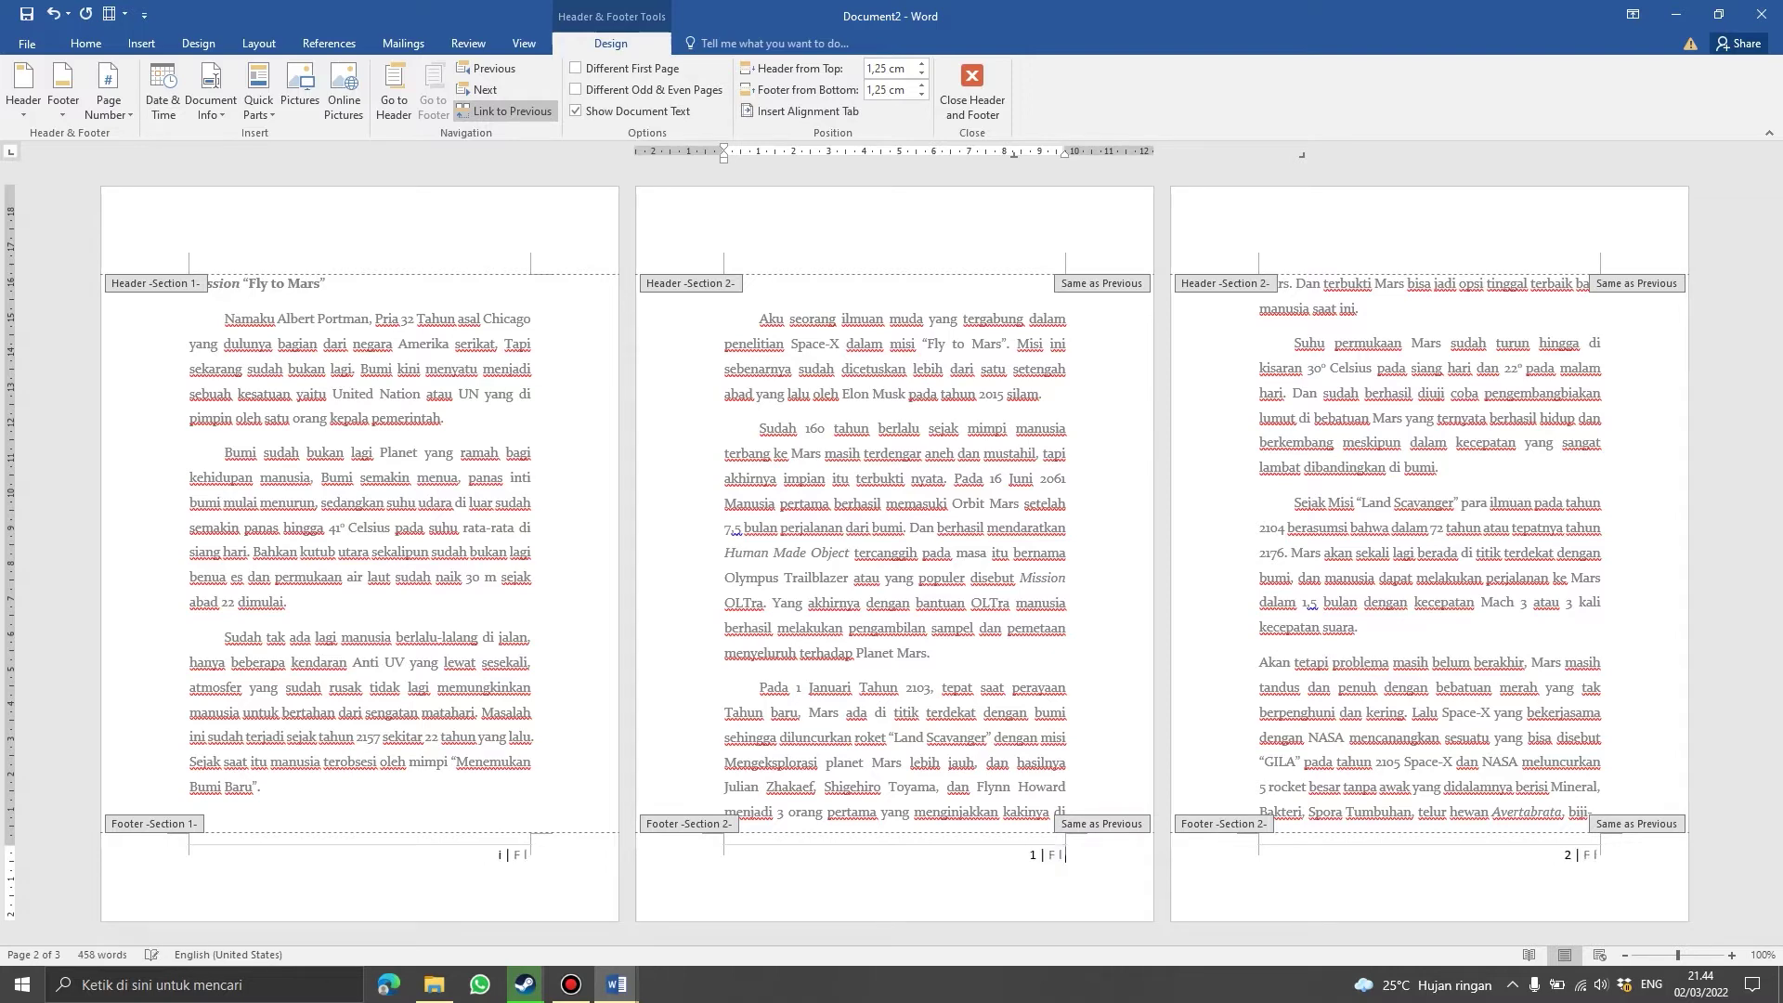
{"action": "type", "text": "y to Mars"}
{"action": "left_click", "coordinate": [975, 99]}
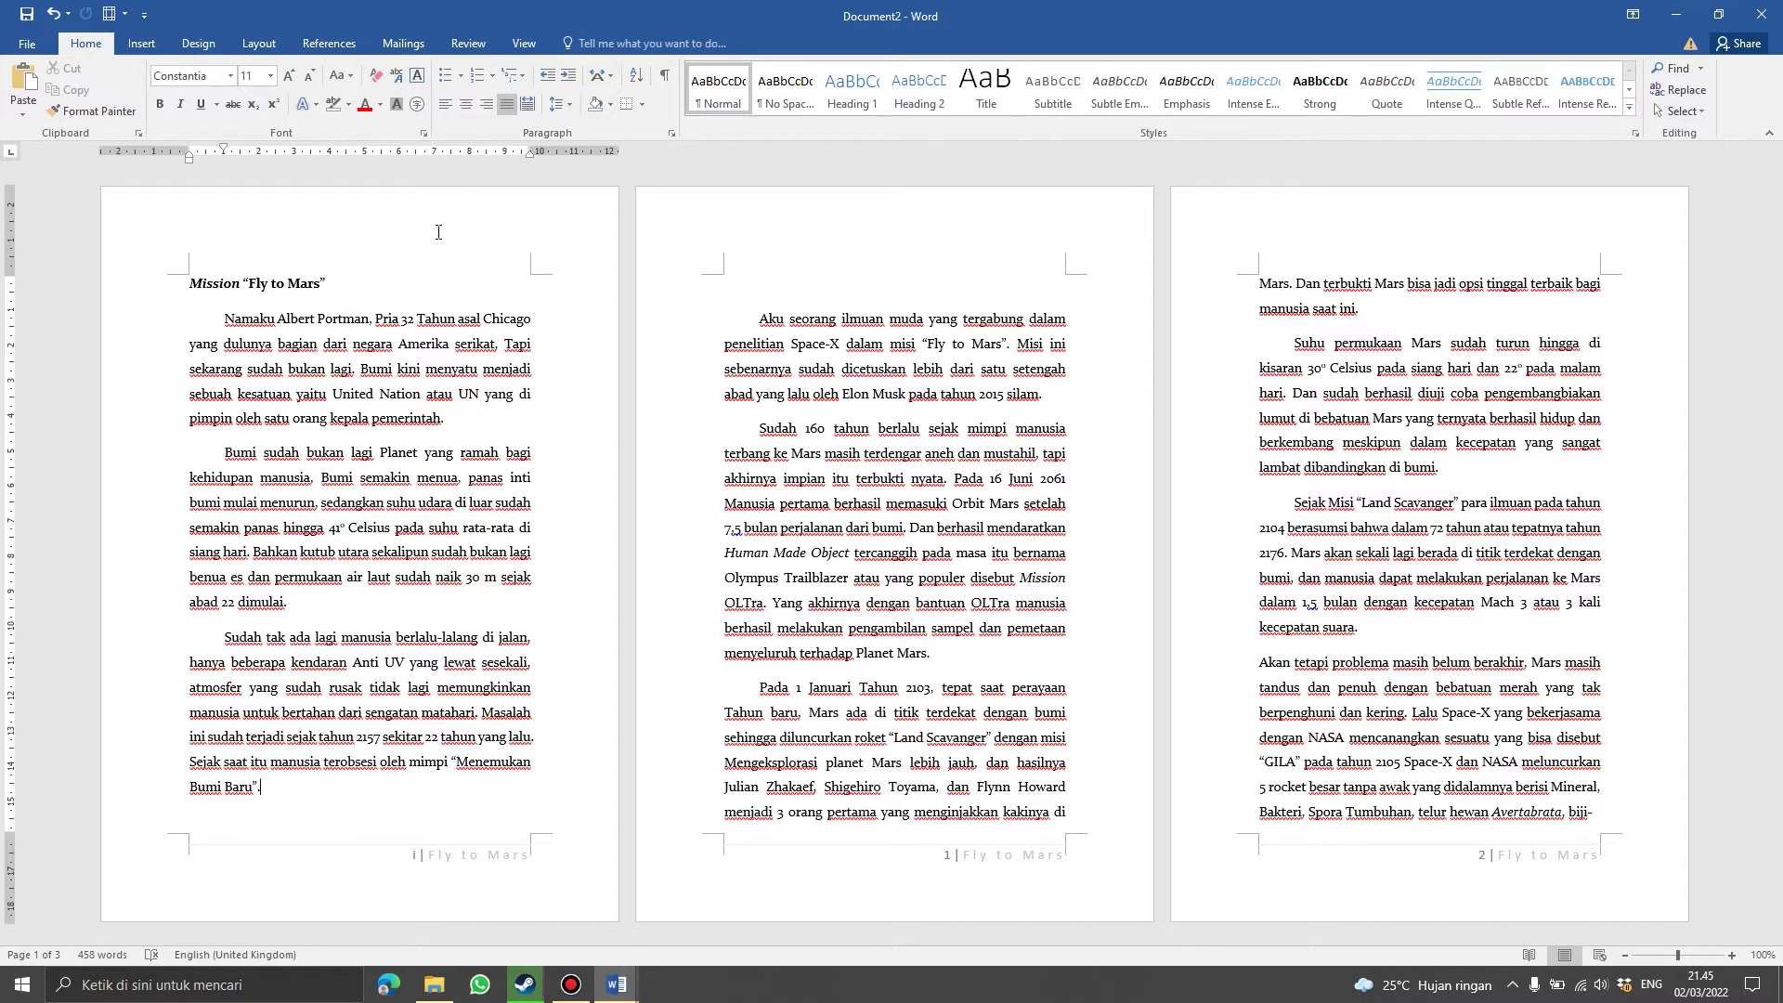
{"action": "double_click", "coordinate": [412, 222]}
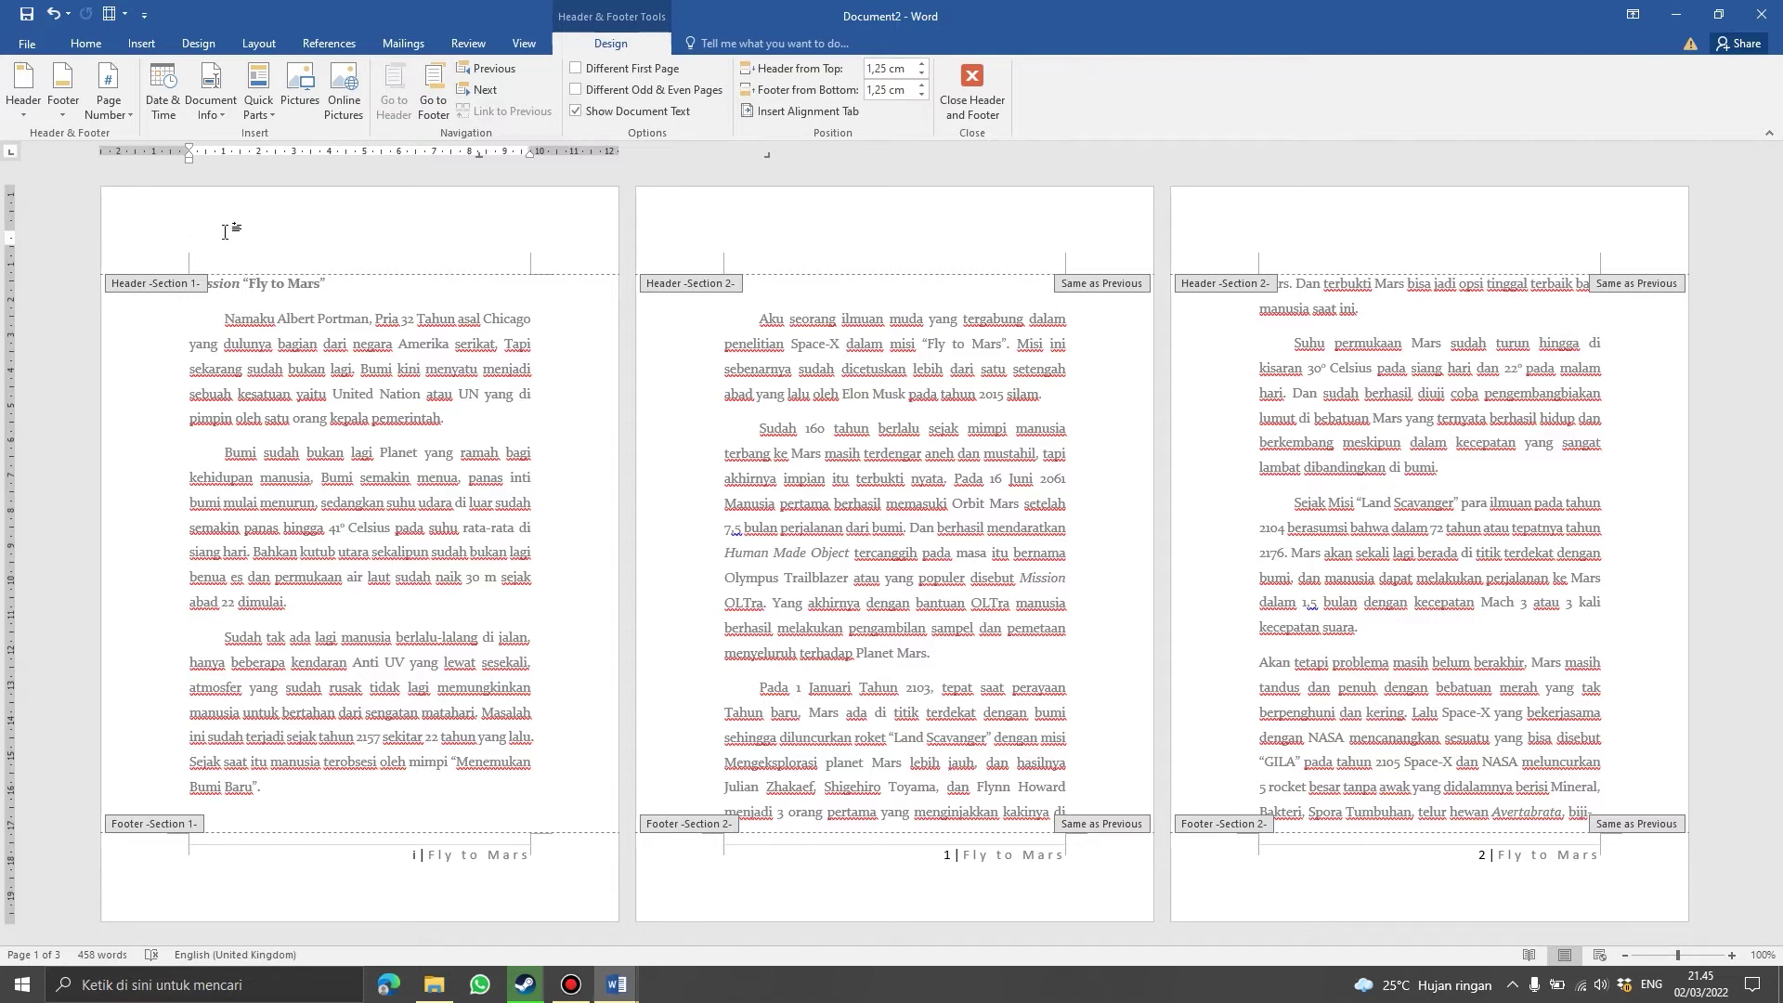
- Type the author's full name into the page header
{"action": "type", "text": "Banu Setiawan"}
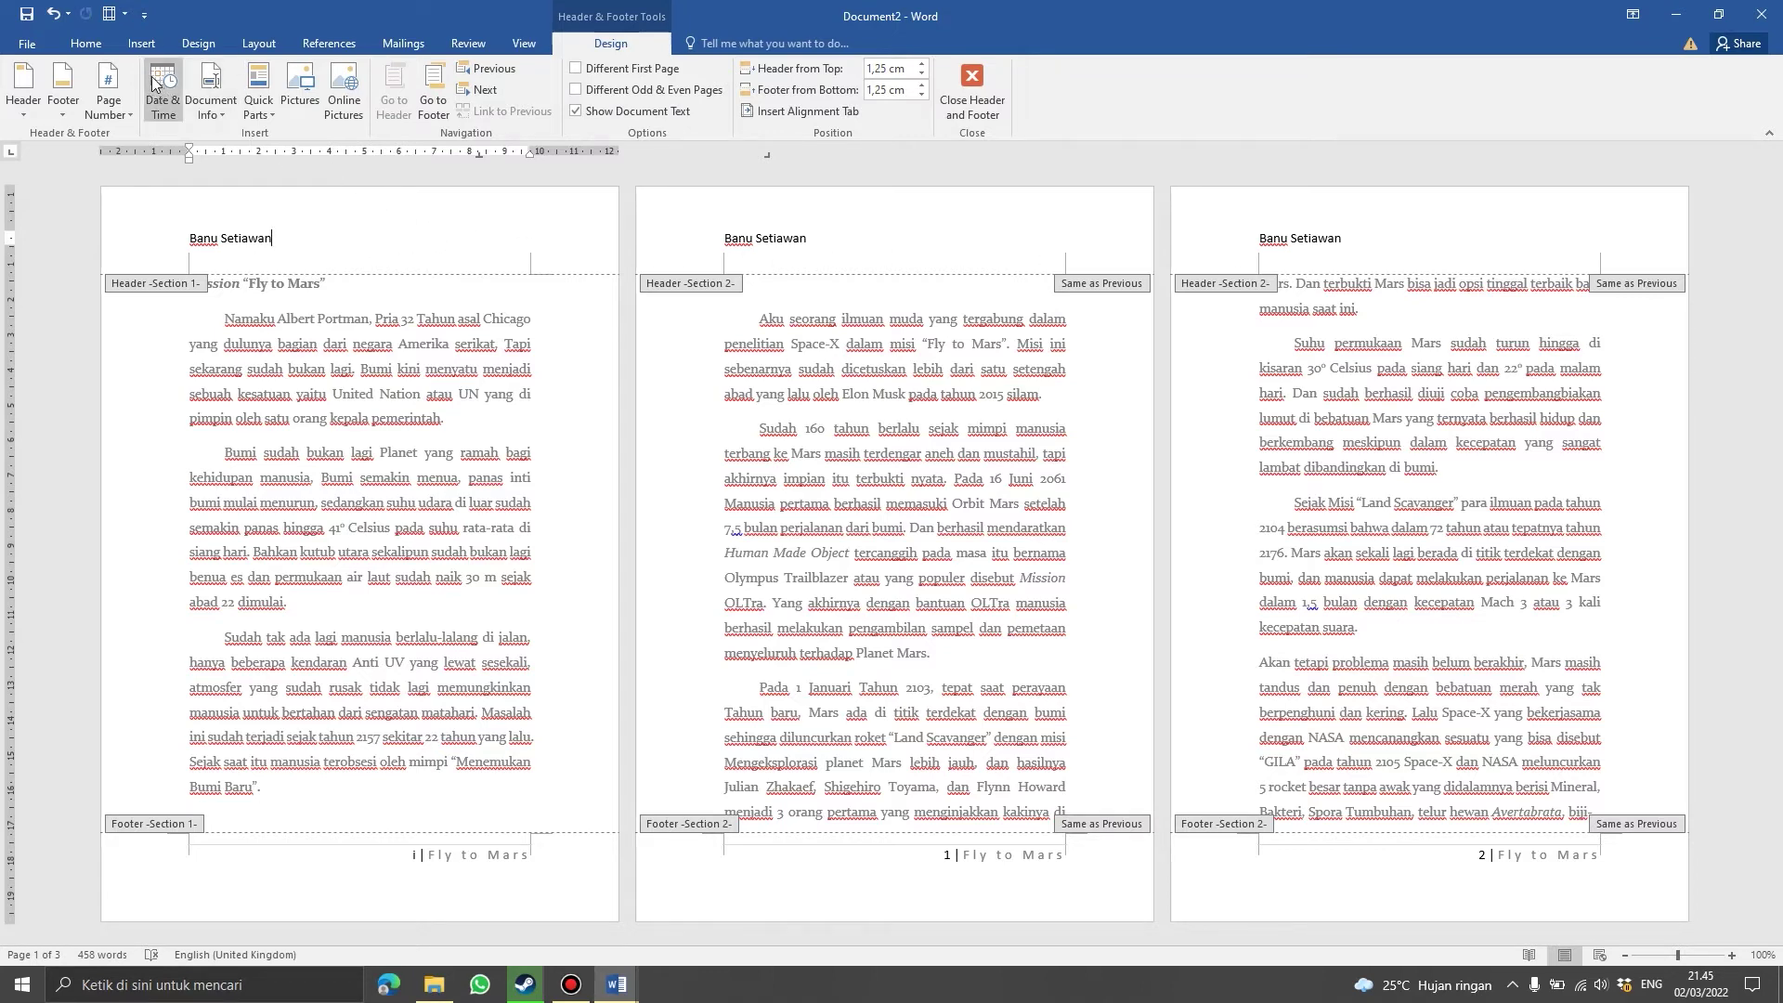
{"action": "left_click", "coordinate": [142, 47]}
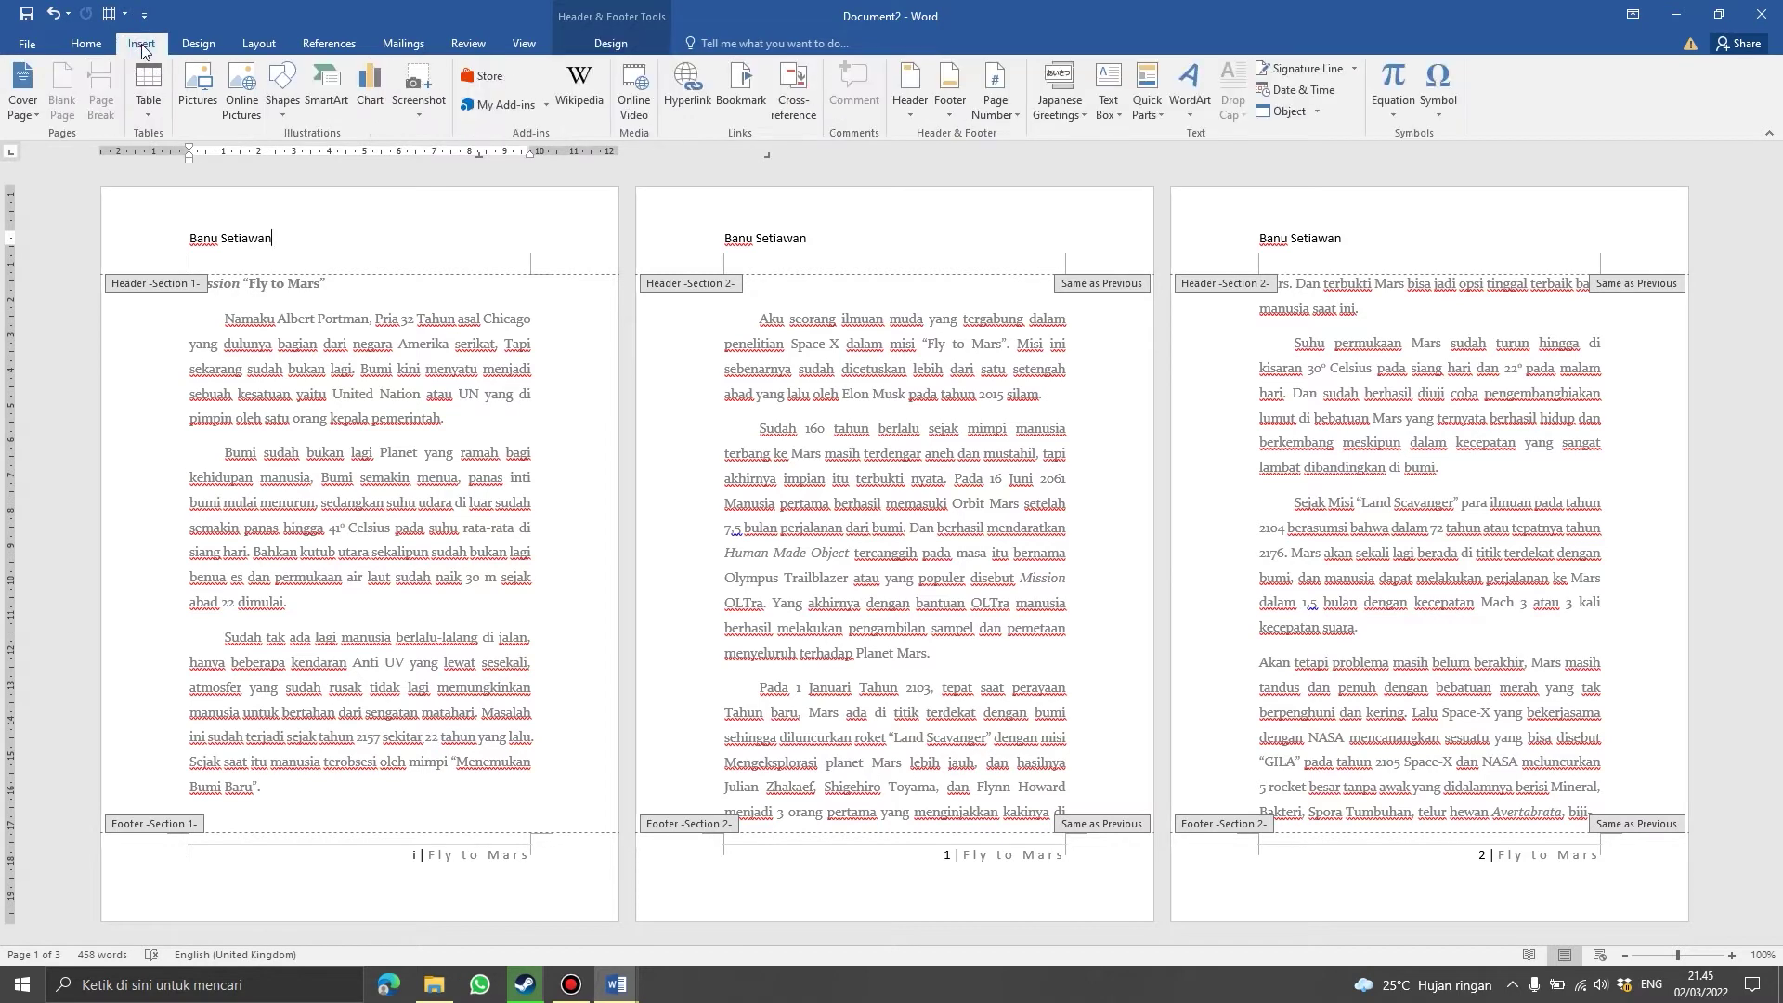
- Insert the 'new logo alineaku publisher' picture into the header
{"action": "left_click", "coordinate": [198, 115]}
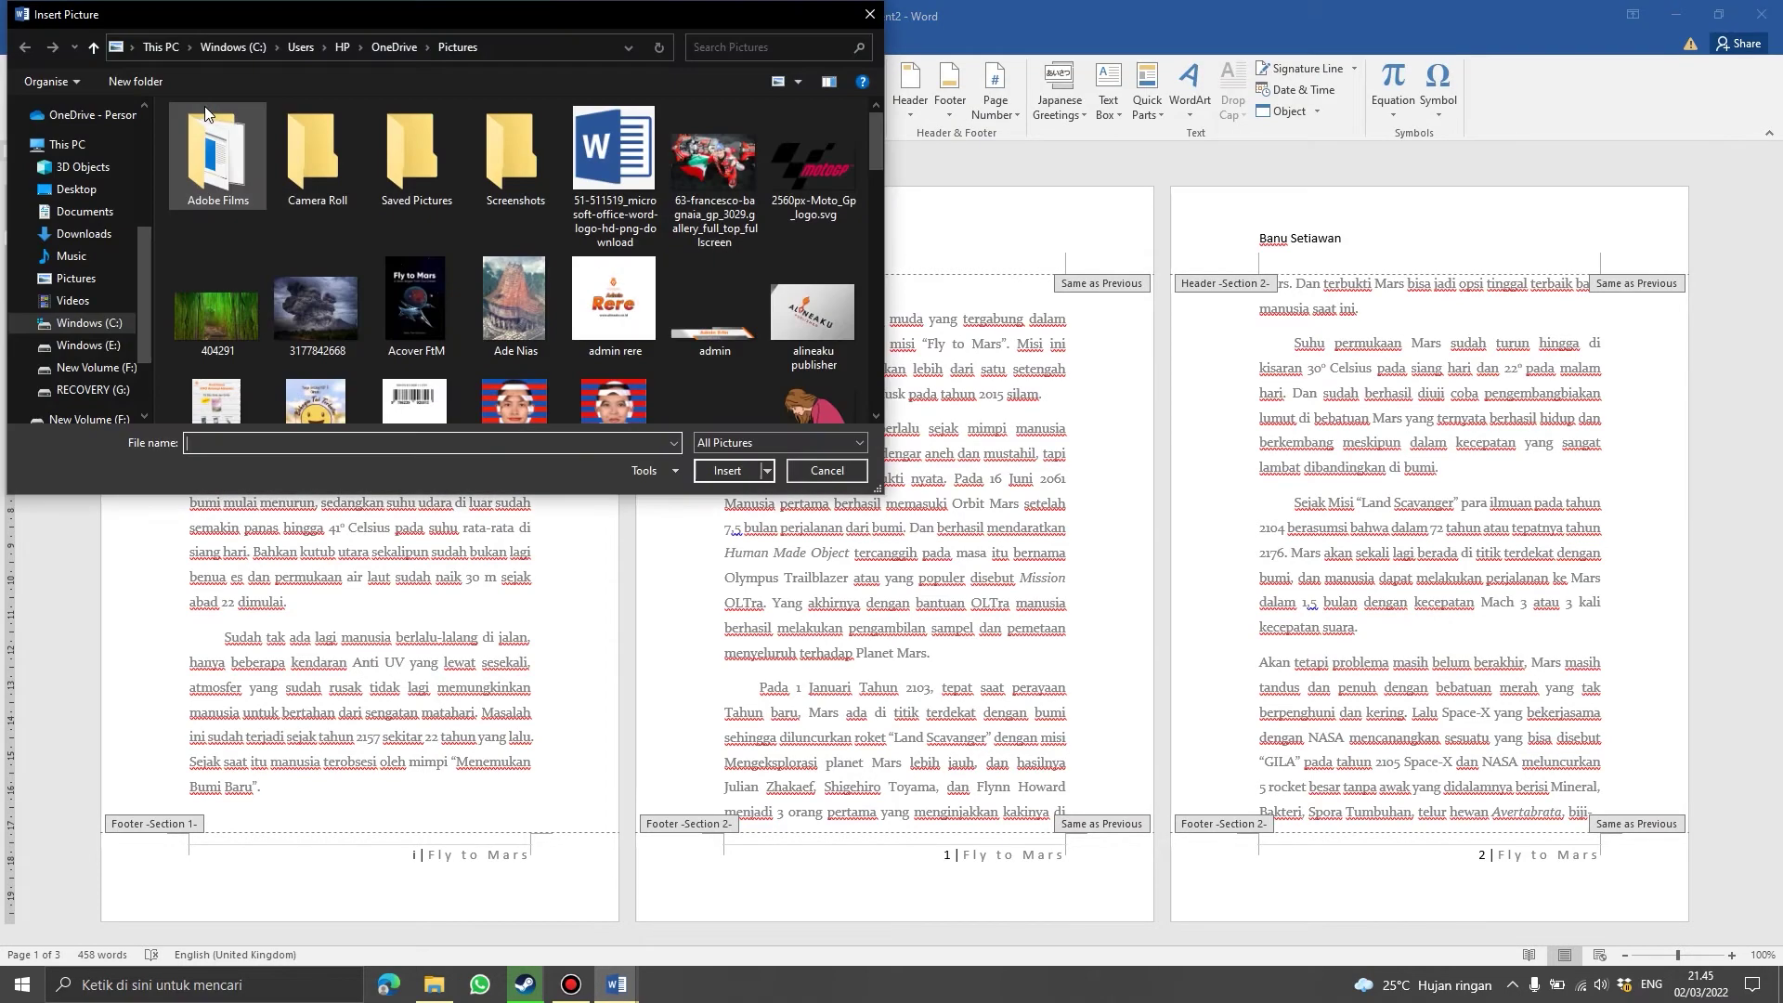
{"action": "scroll", "coordinate": [333, 219], "scroll_direction": "down", "scroll_amount": 5}
{"action": "scroll", "coordinate": [332, 219], "scroll_direction": "down", "scroll_amount": 5}
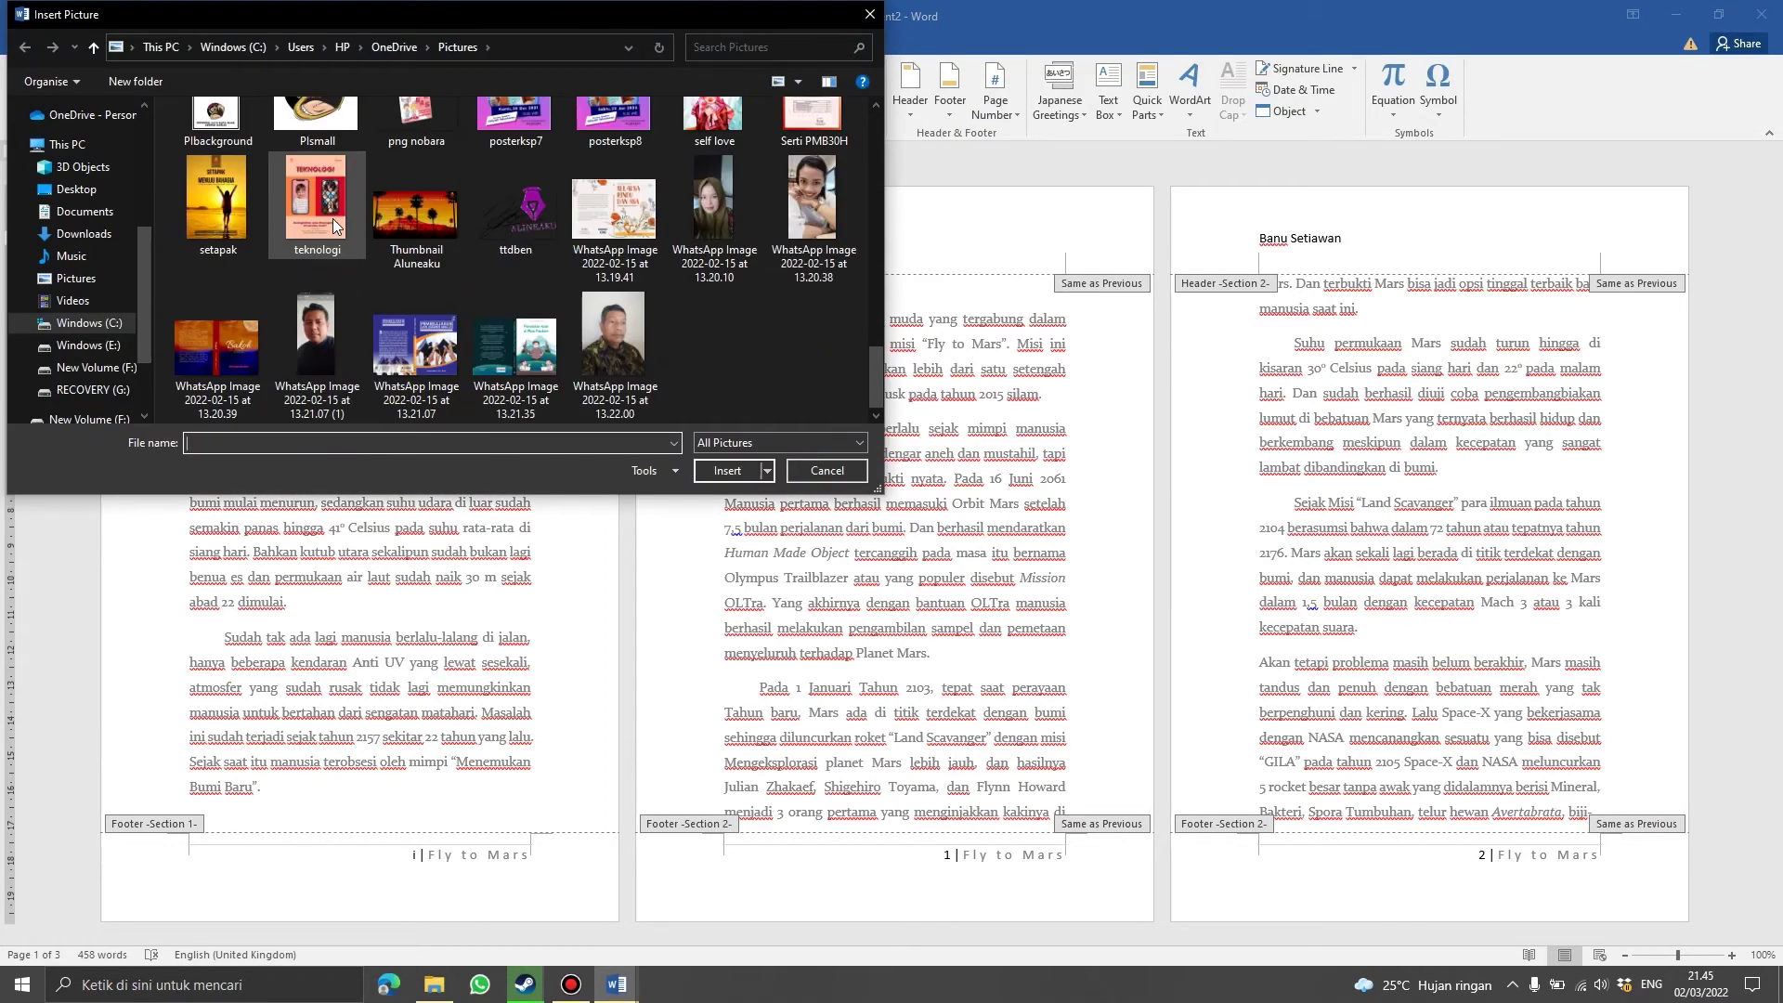
{"action": "scroll", "coordinate": [332, 219], "scroll_direction": "up", "scroll_amount": 3}
{"action": "scroll", "coordinate": [333, 219], "scroll_direction": "up", "scroll_amount": 2}
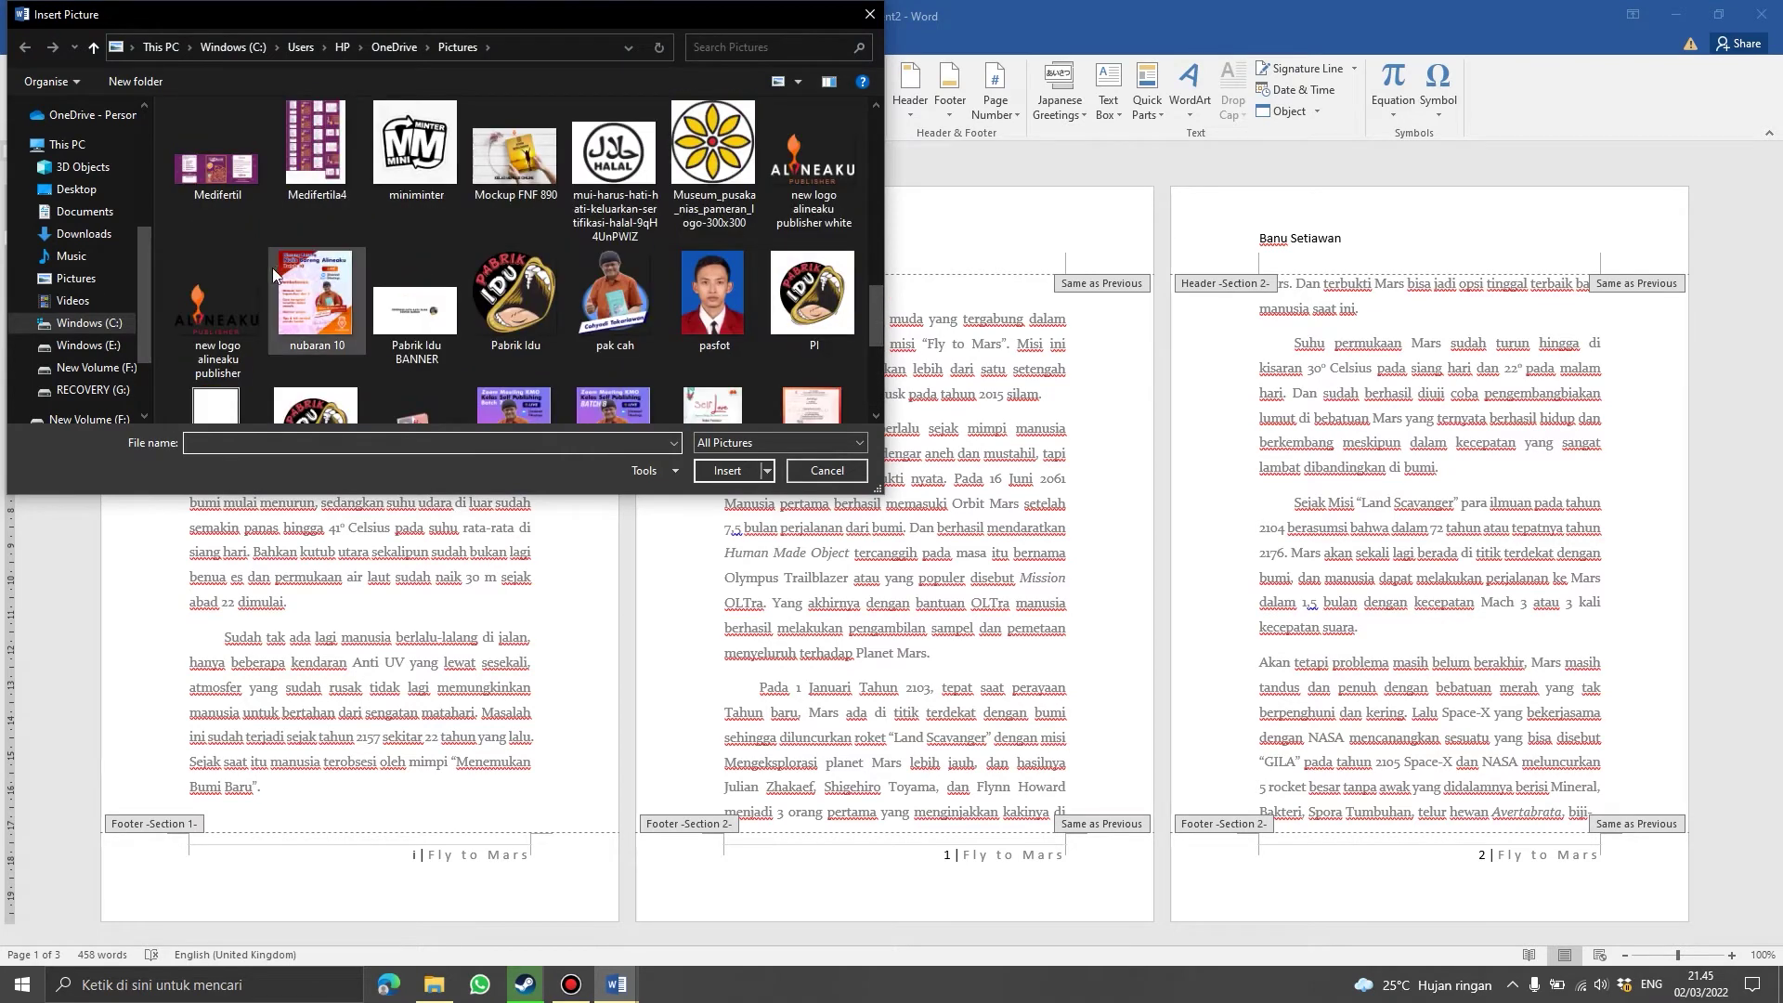
{"action": "left_click", "coordinate": [218, 307]}
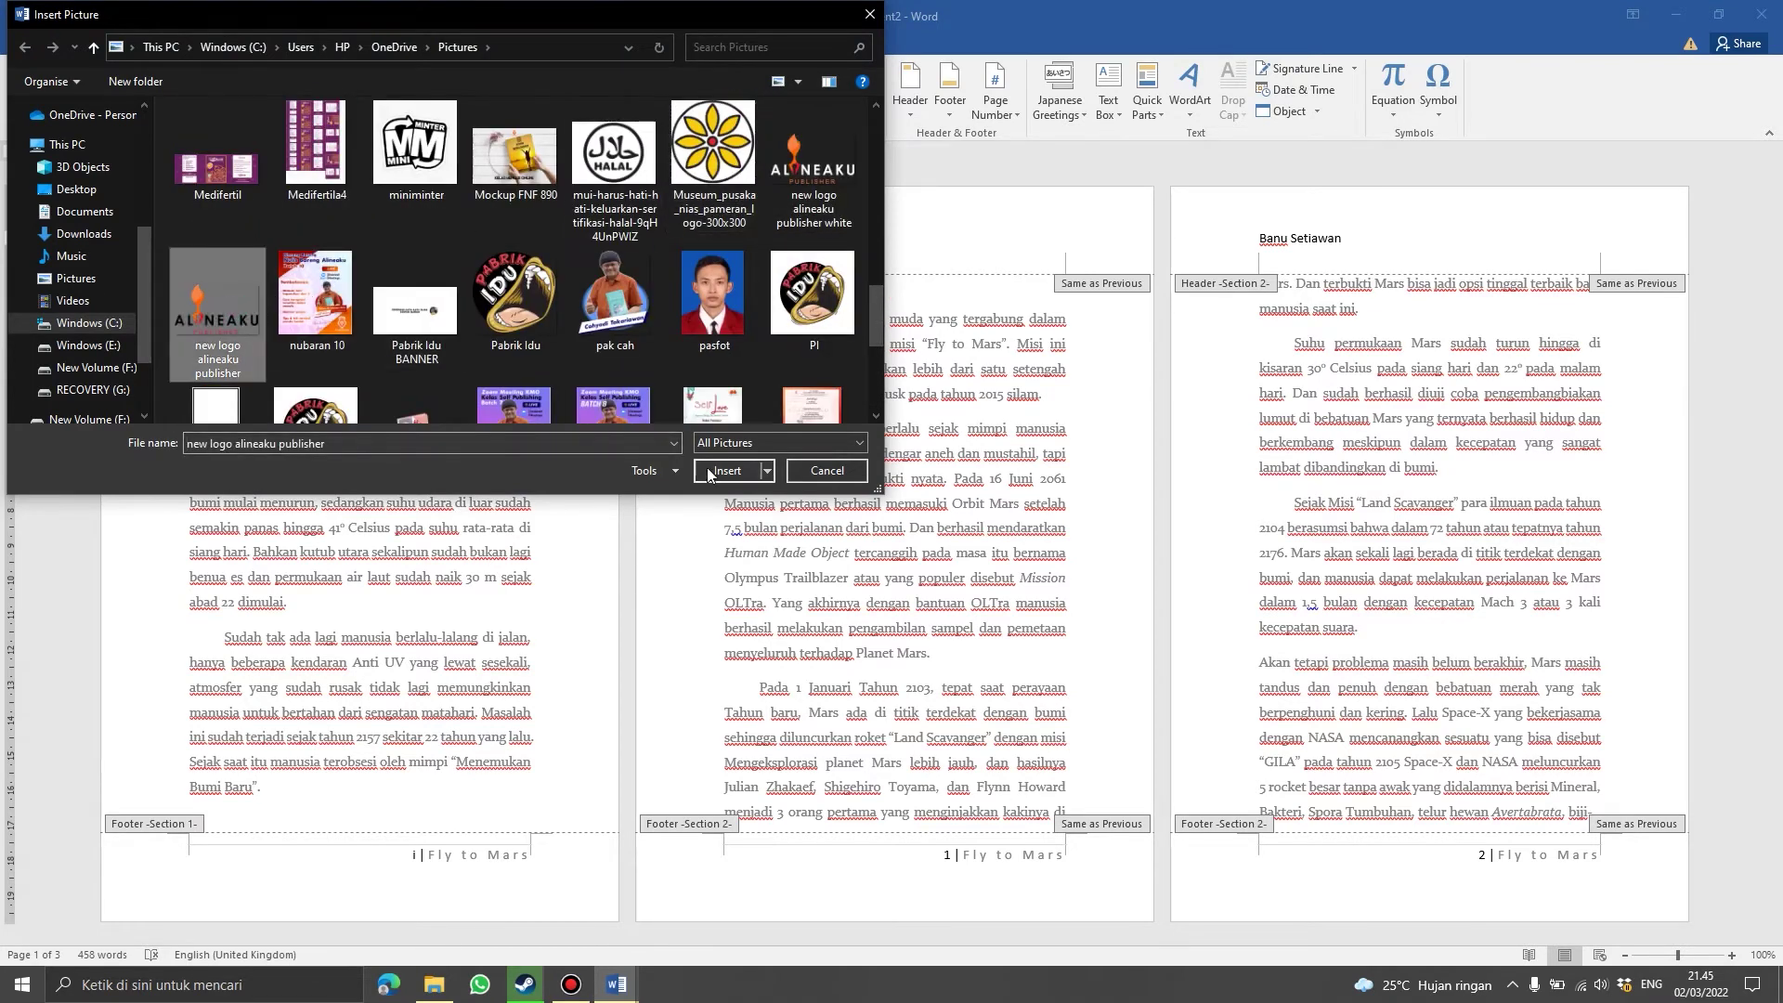
{"action": "left_click", "coordinate": [713, 471]}
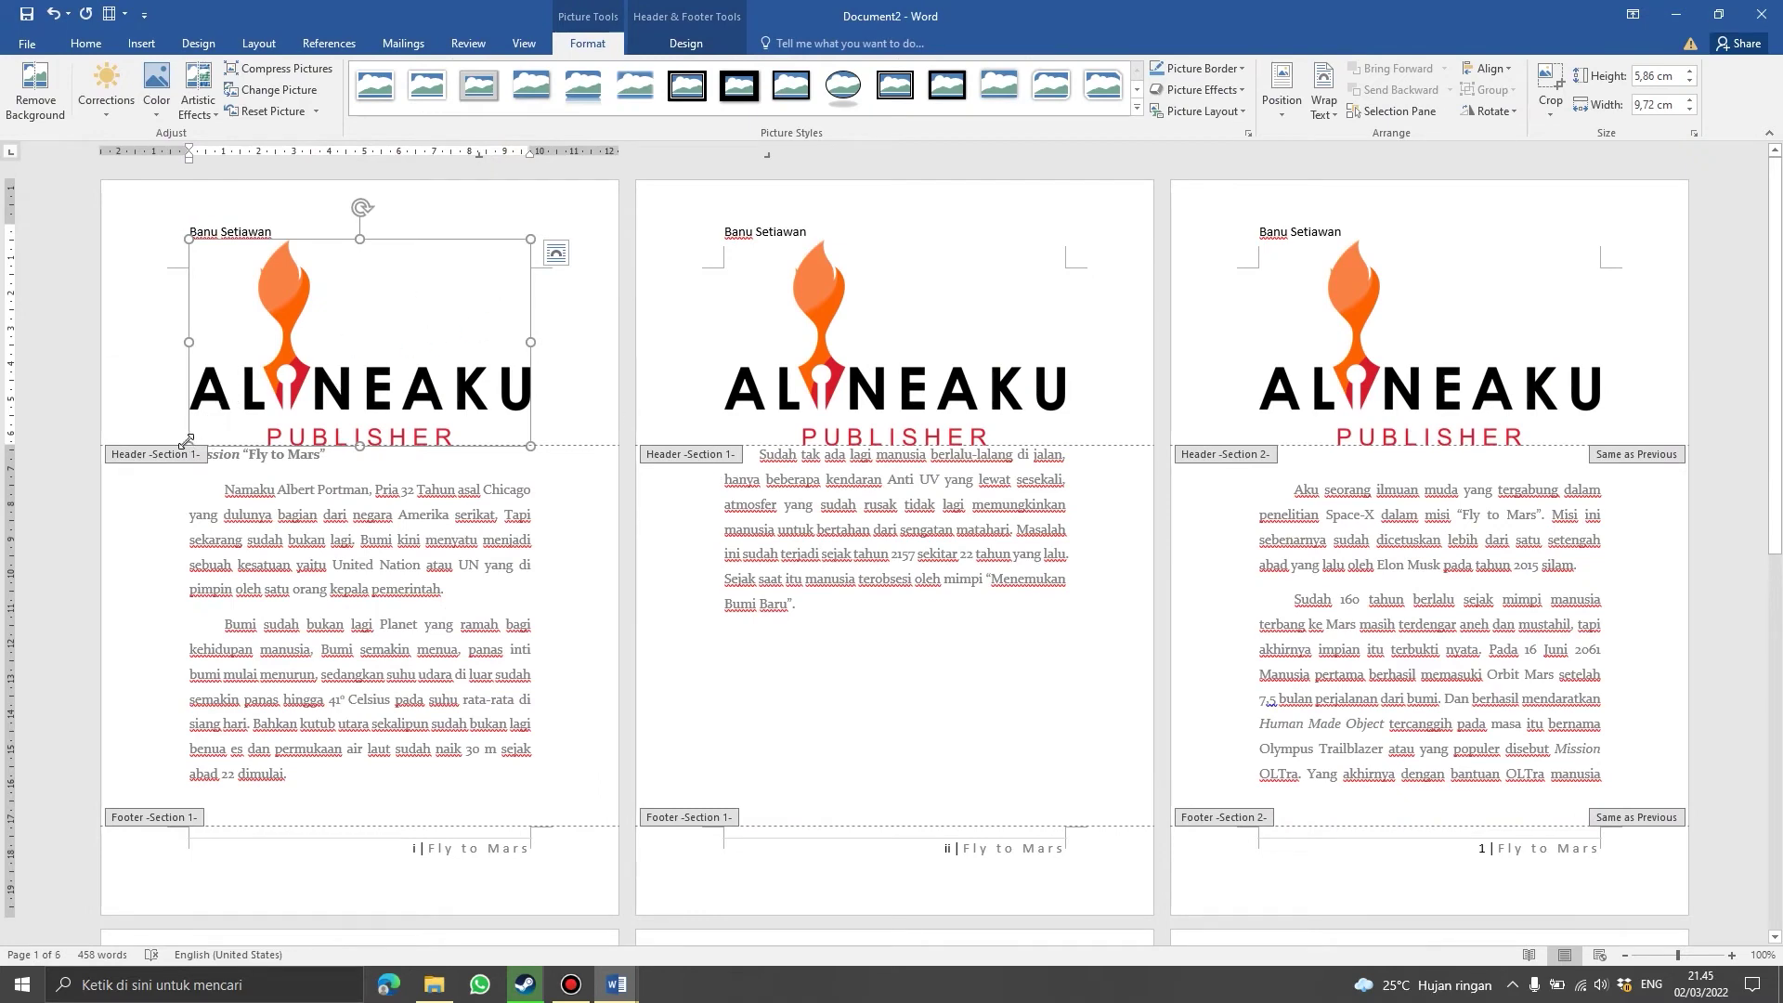
- Shrink the logo, move it to the header's right side, and return to the body
{"action": "left_click_drag", "start_coordinate": [249, 400], "coordinate": [420, 267]}
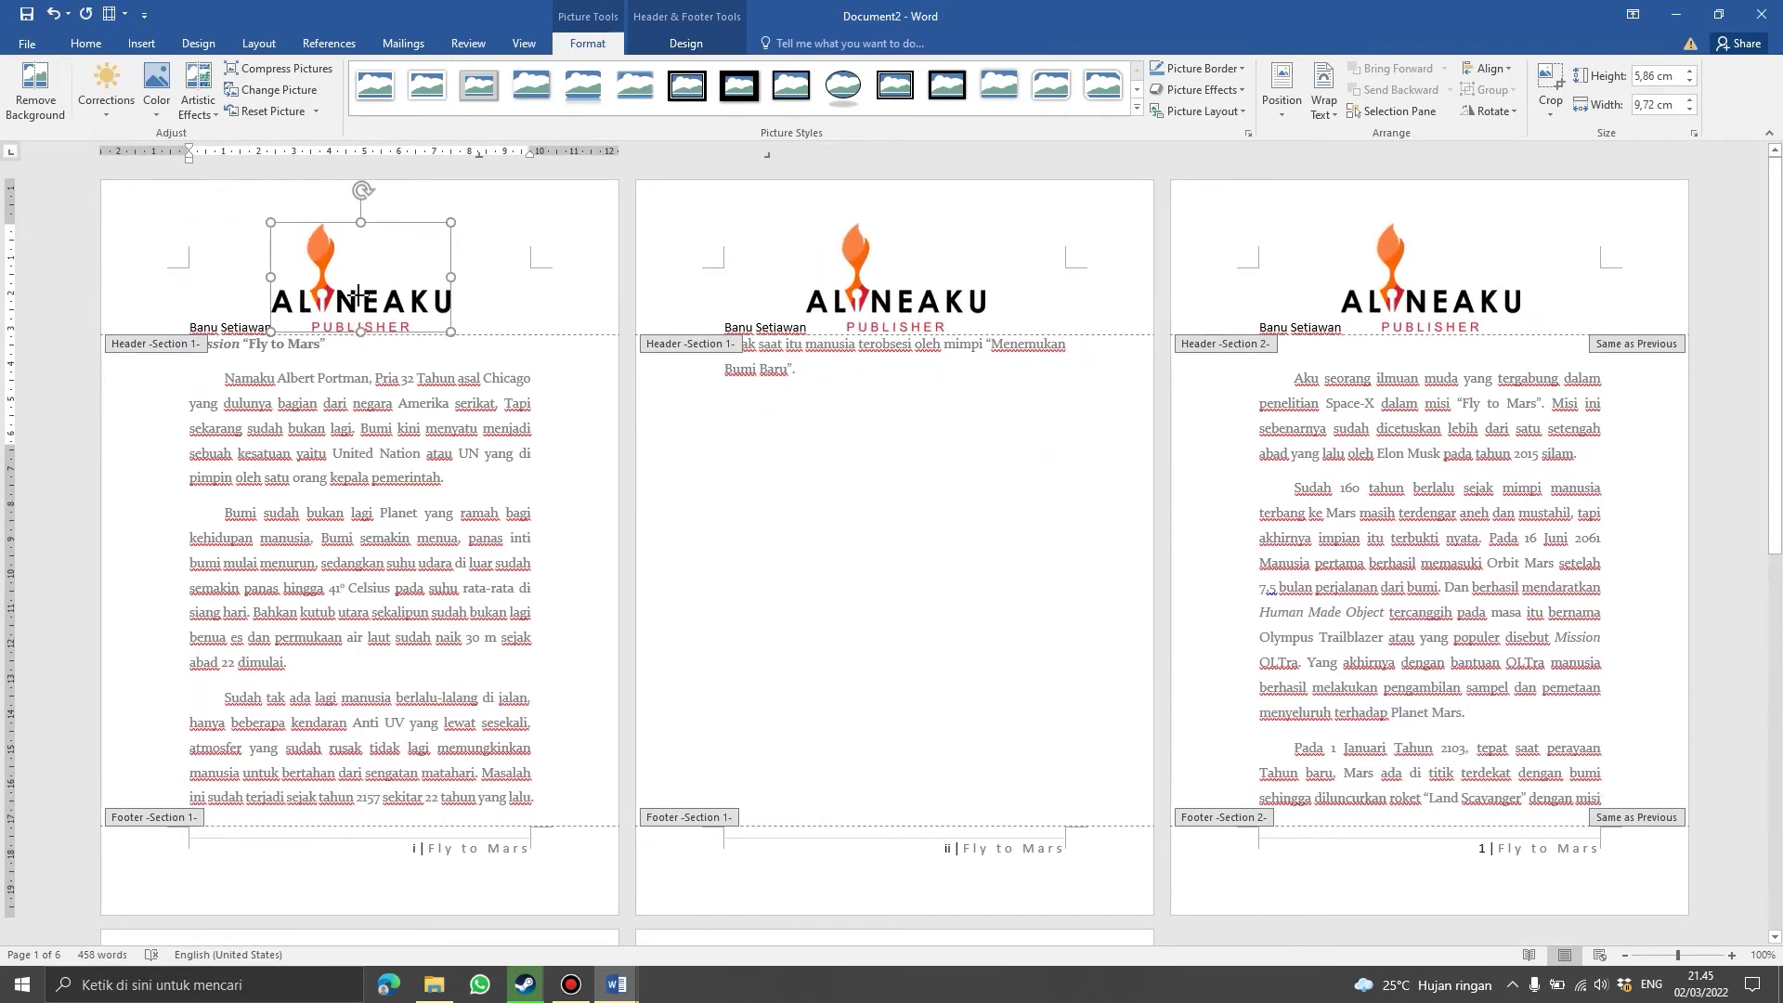
{"action": "left_click_drag", "start_coordinate": [420, 268], "coordinate": [535, 241]}
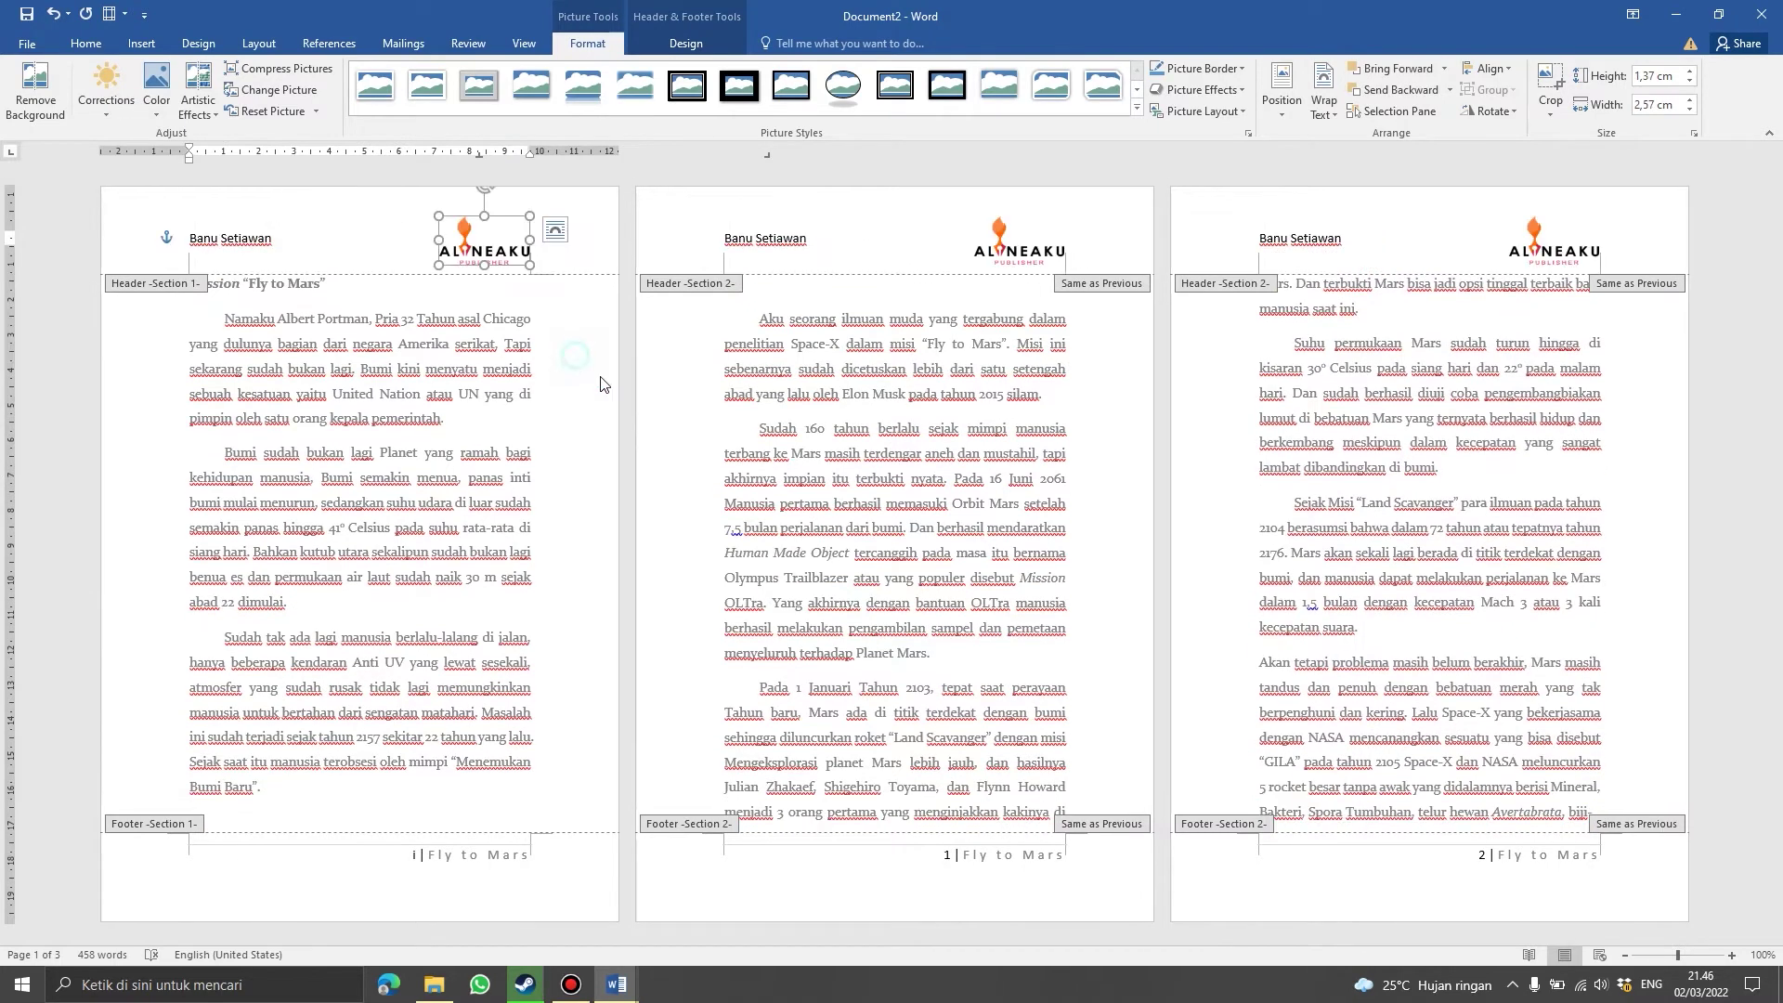
{"action": "double_click", "coordinate": [575, 497]}
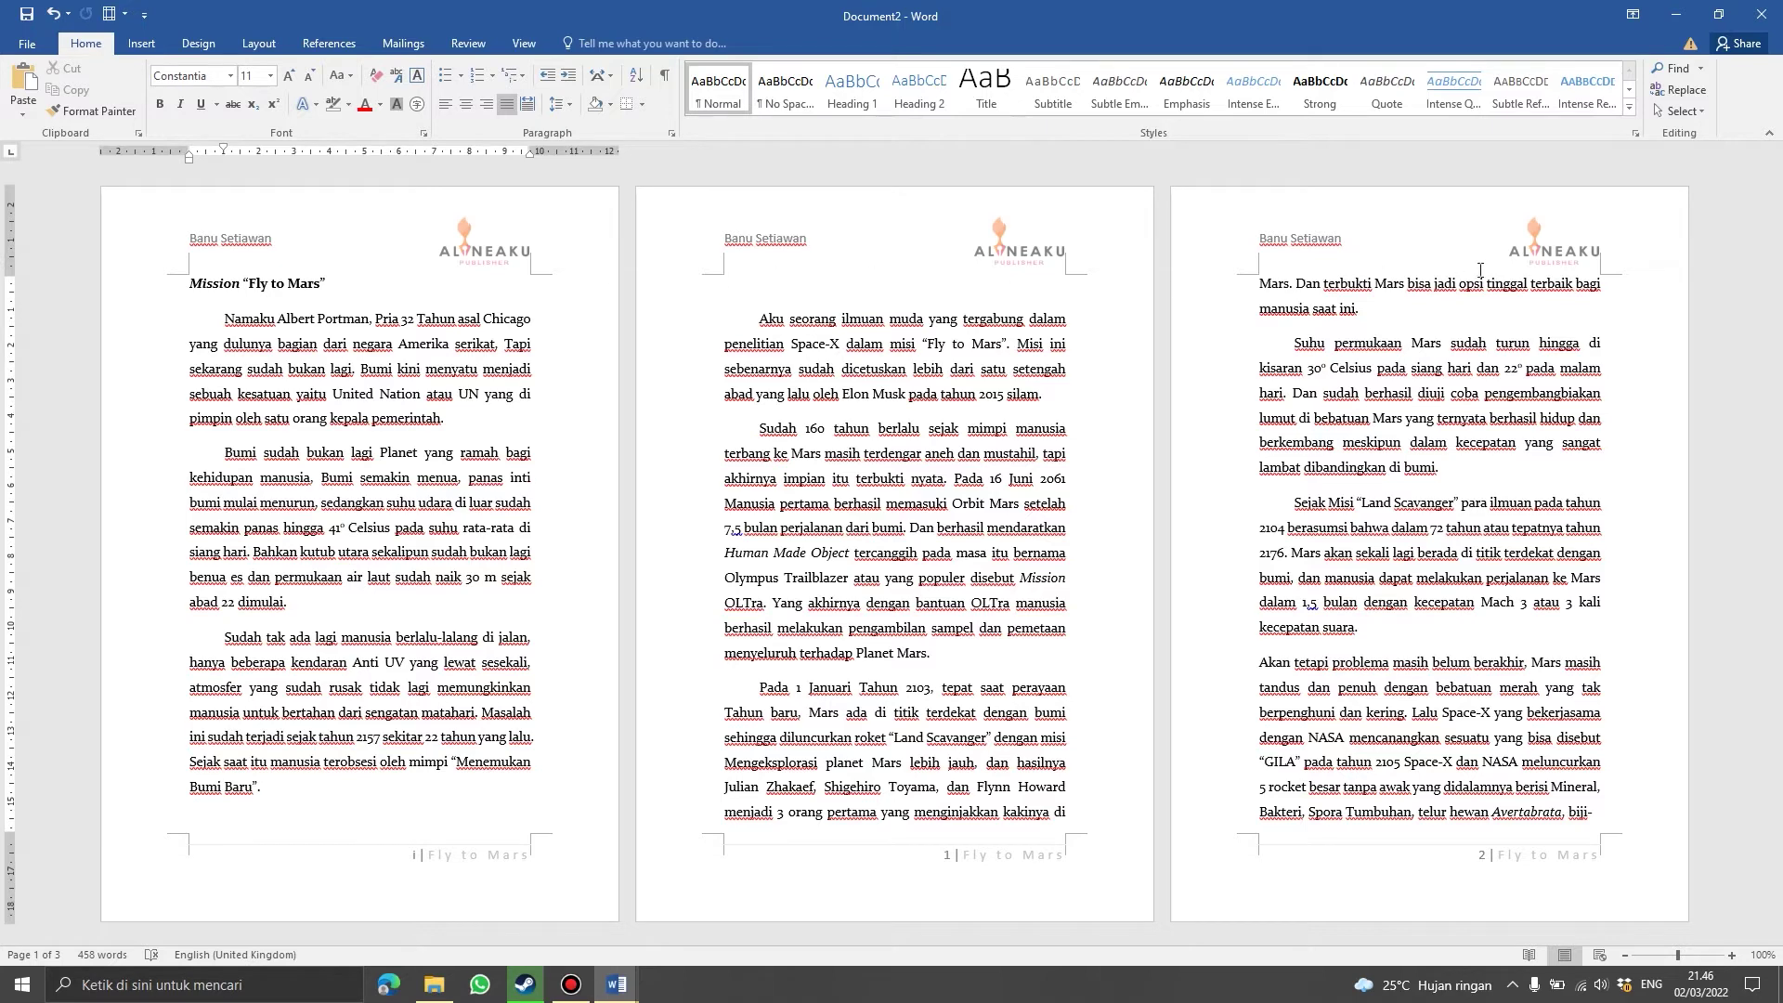
- Apply the Facet (Odd Page) header, showing page numbers i, 1 and 2 in blue triangles
{"action": "double_click", "coordinate": [558, 249]}
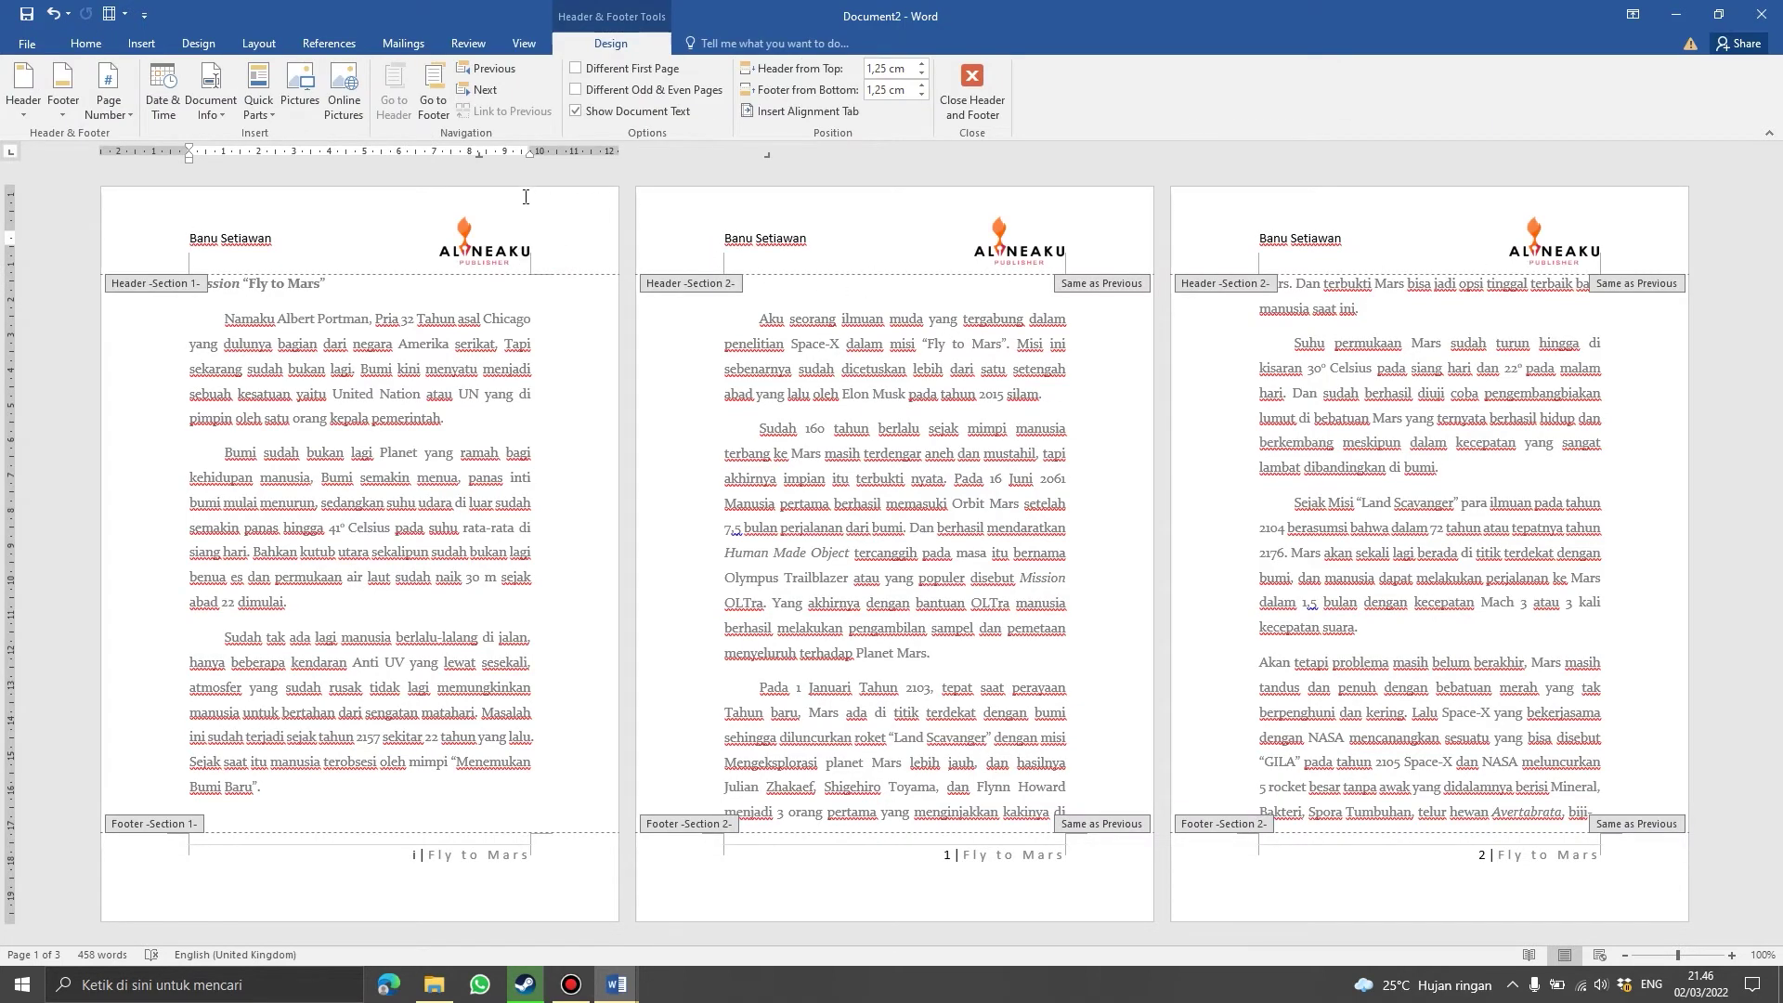
{"action": "left_click", "coordinate": [144, 47]}
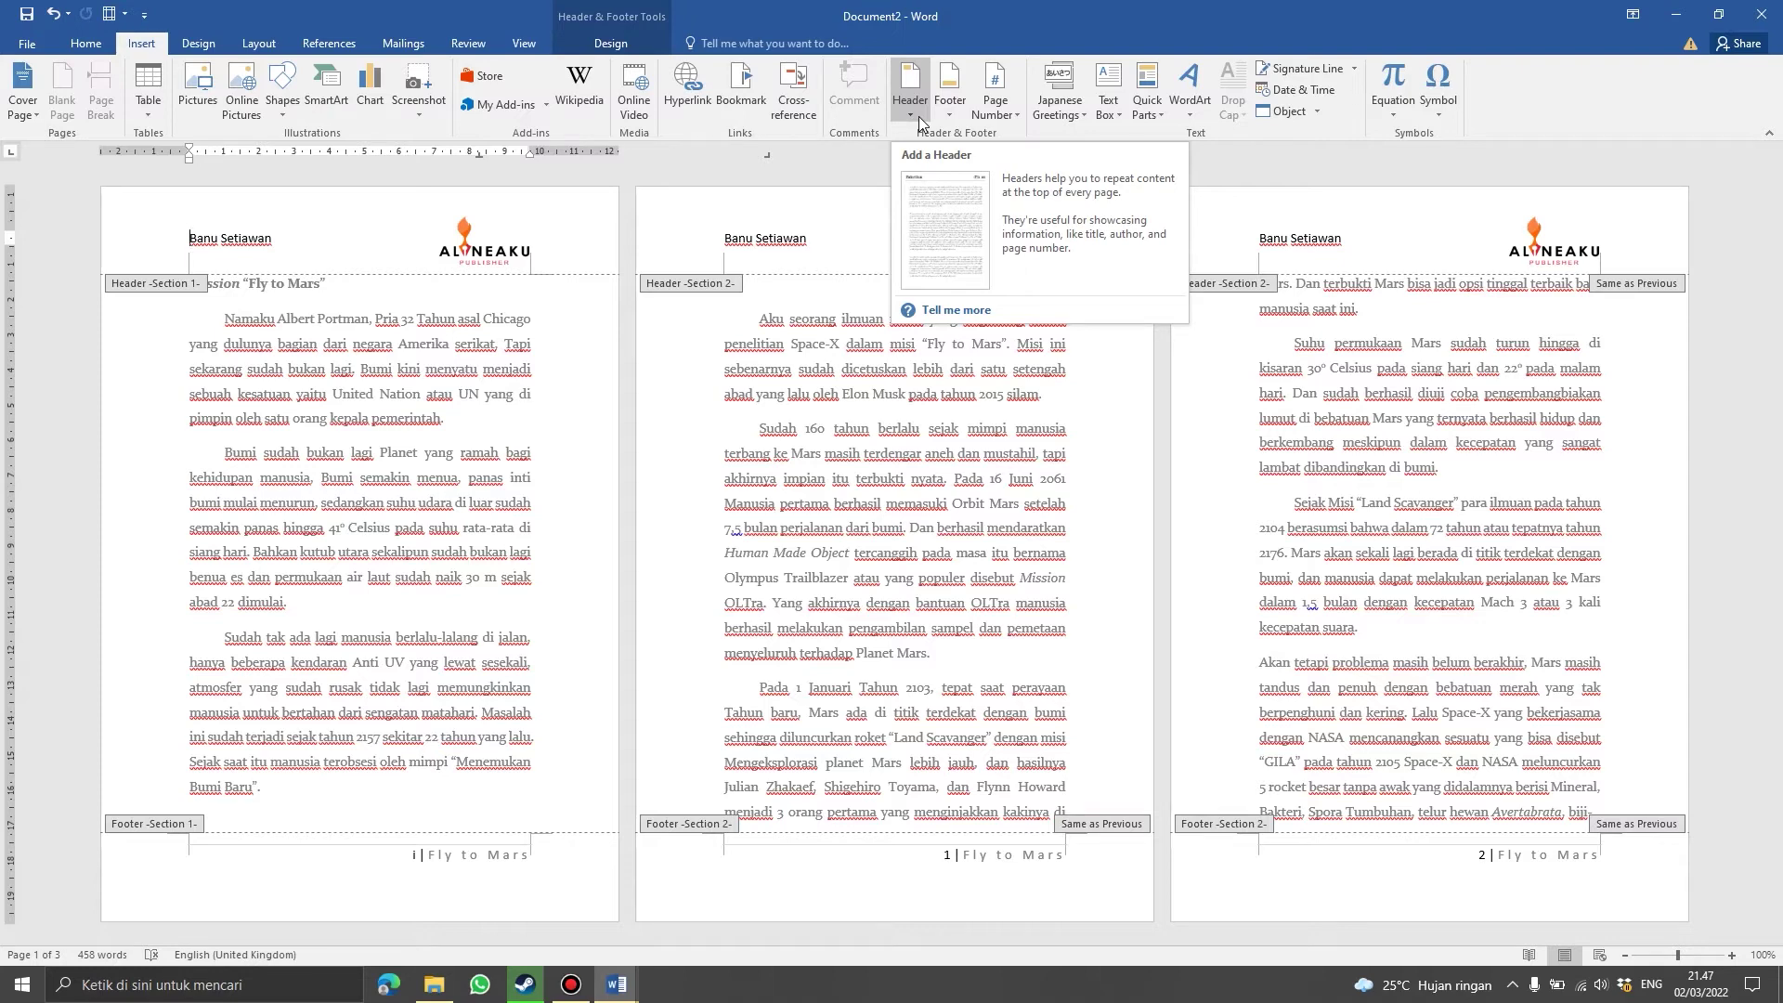
{"action": "left_click", "coordinate": [917, 115]}
{"action": "scroll", "coordinate": [1025, 276], "scroll_direction": "down", "scroll_amount": 3}
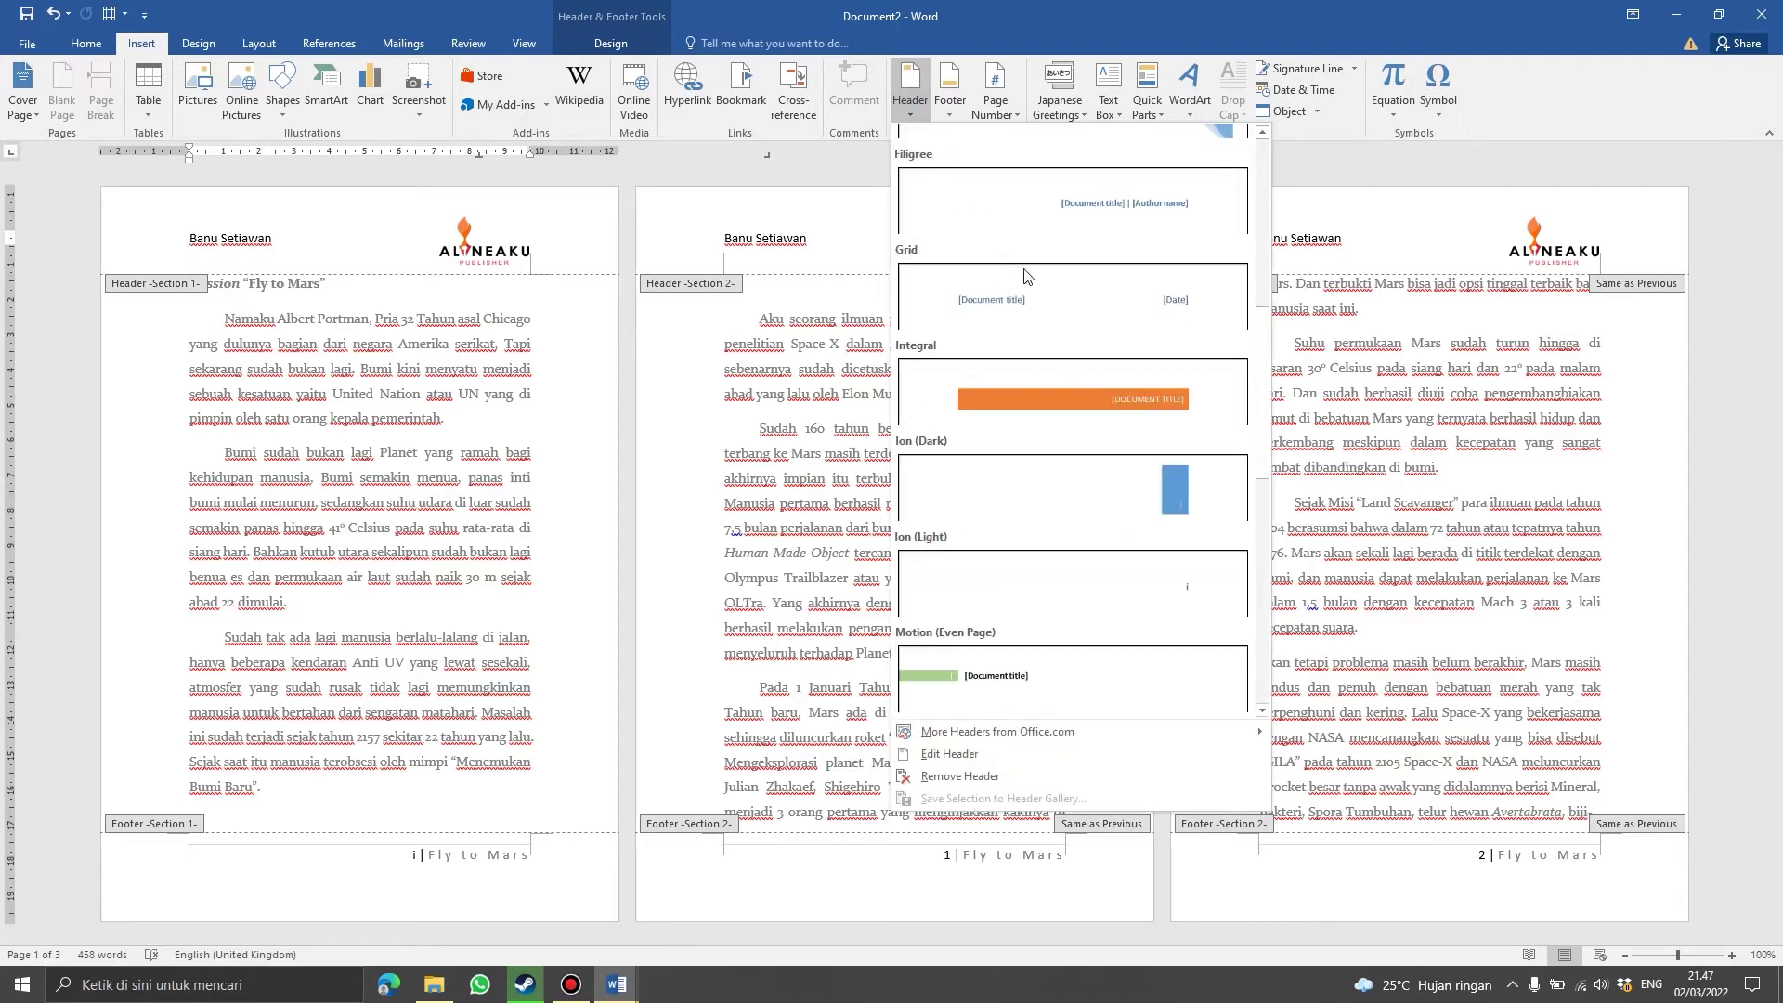
{"action": "scroll", "coordinate": [1025, 275], "scroll_direction": "up", "scroll_amount": 3}
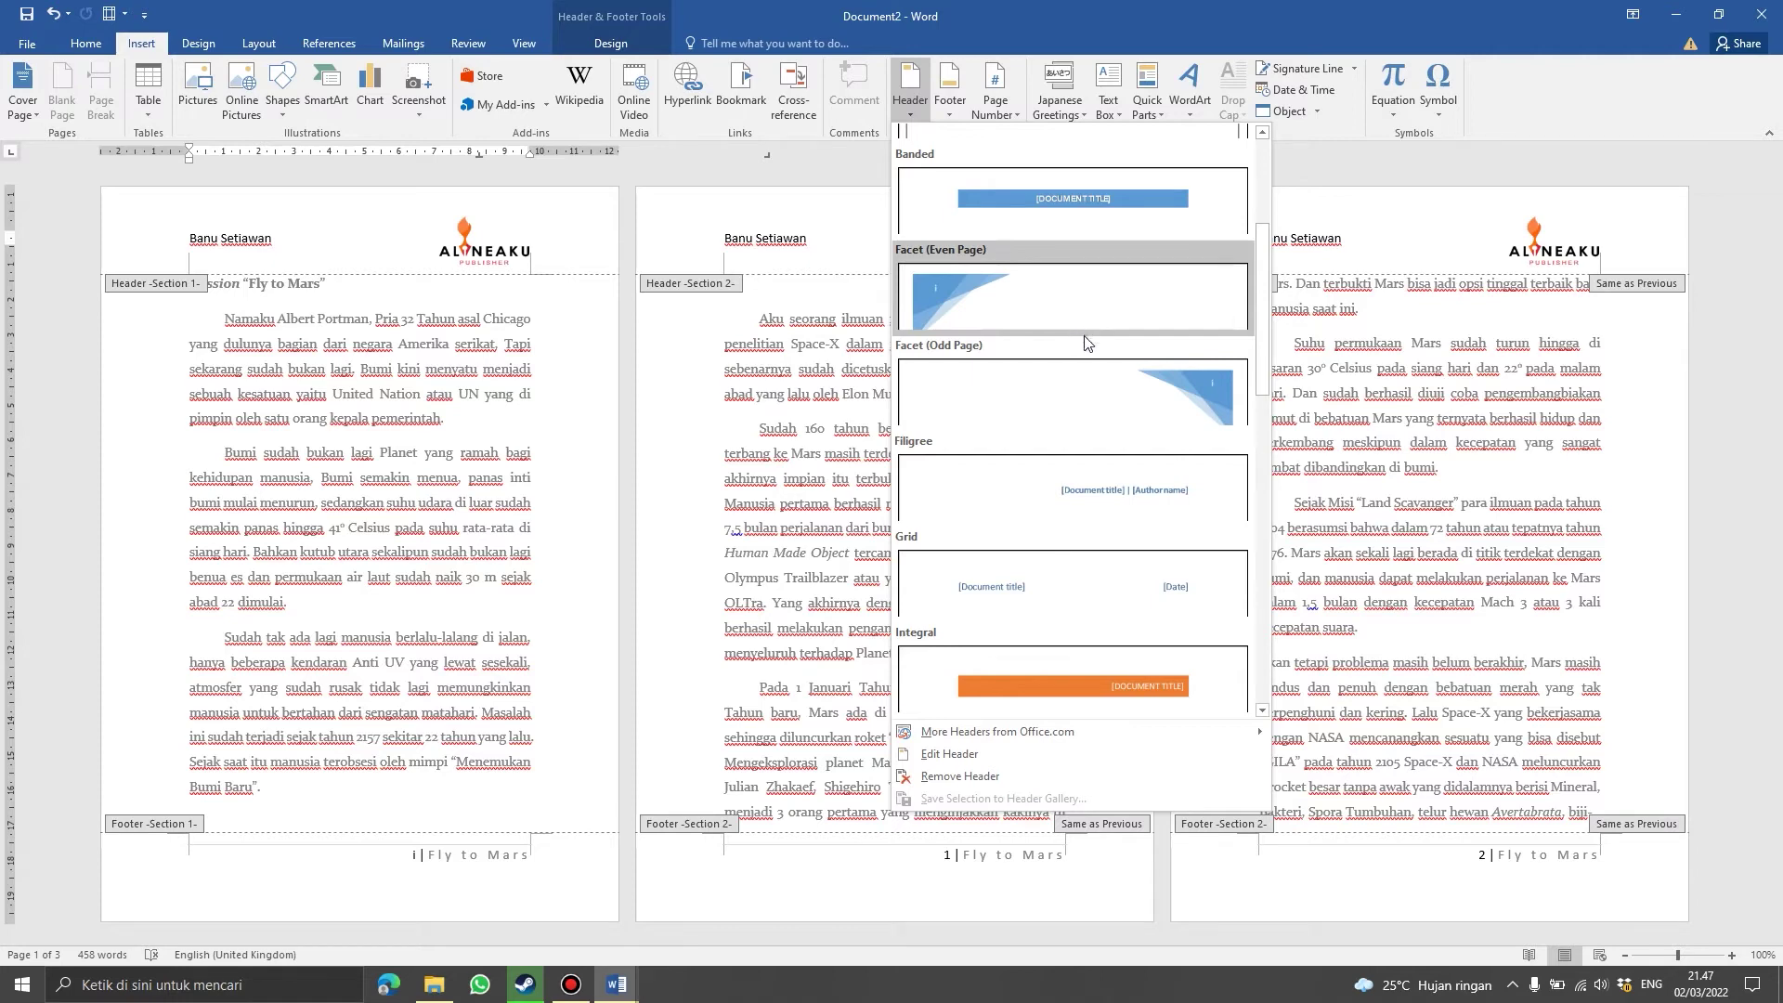
{"action": "left_click", "coordinate": [1126, 385]}
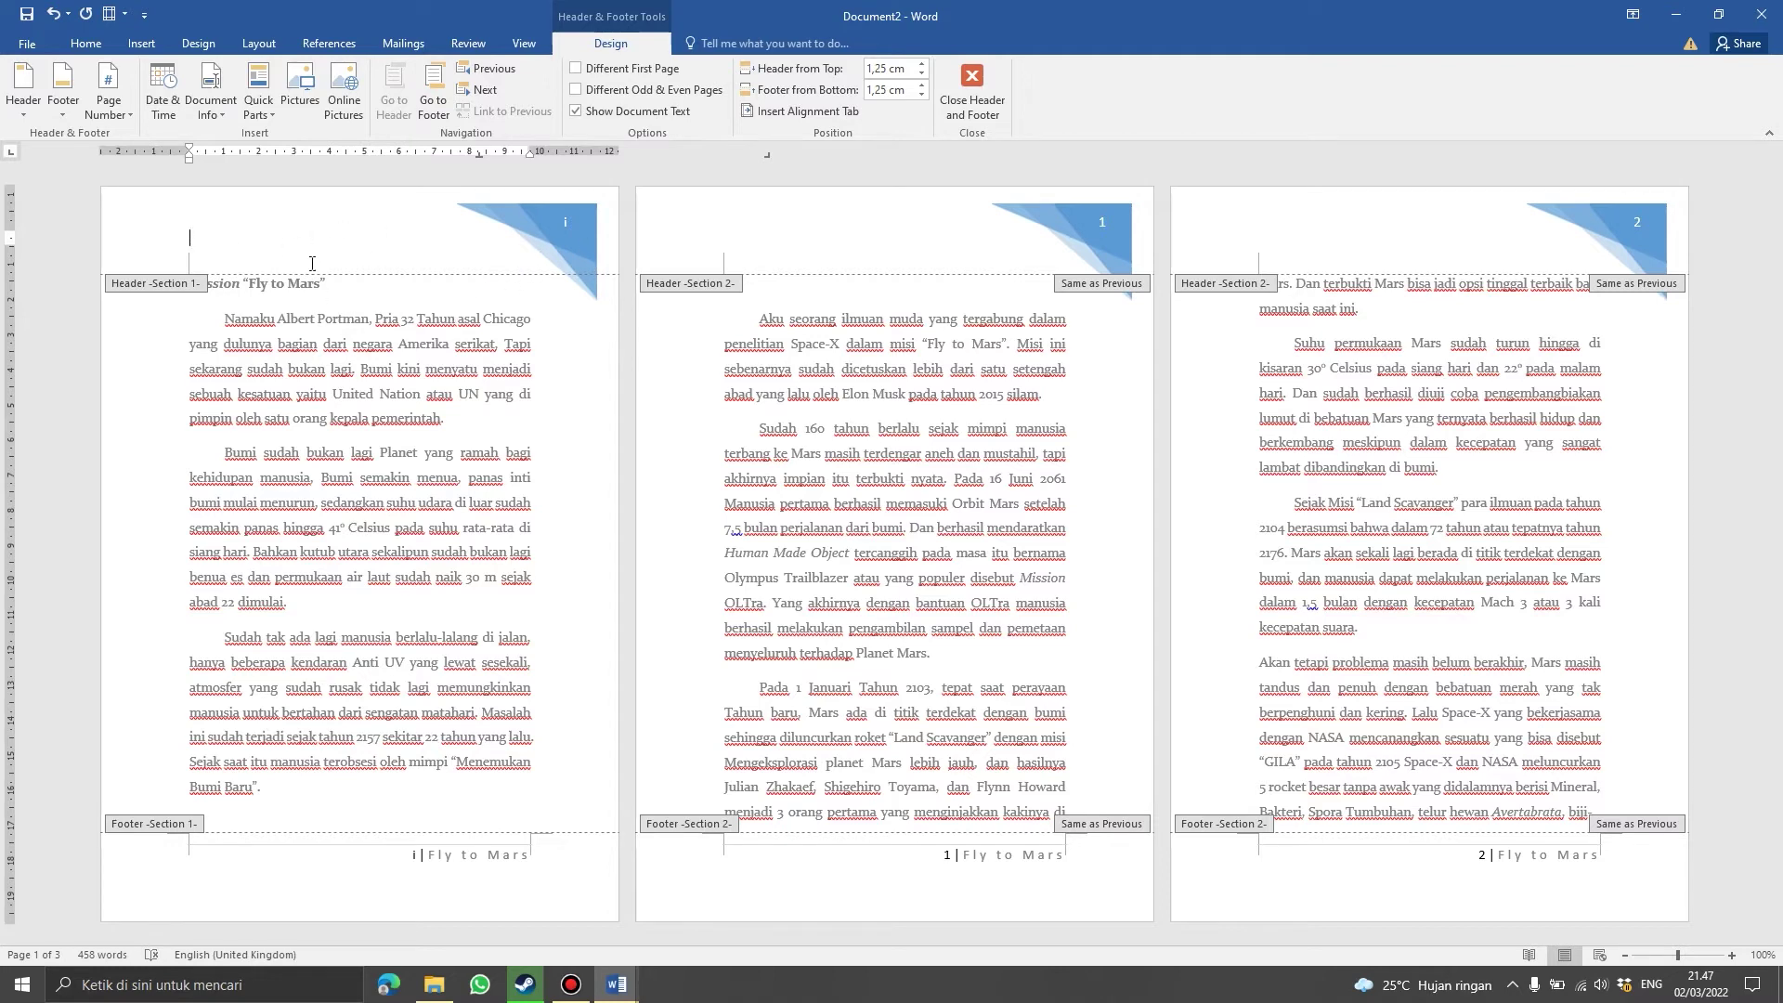
{"action": "left_click", "coordinate": [348, 871]}
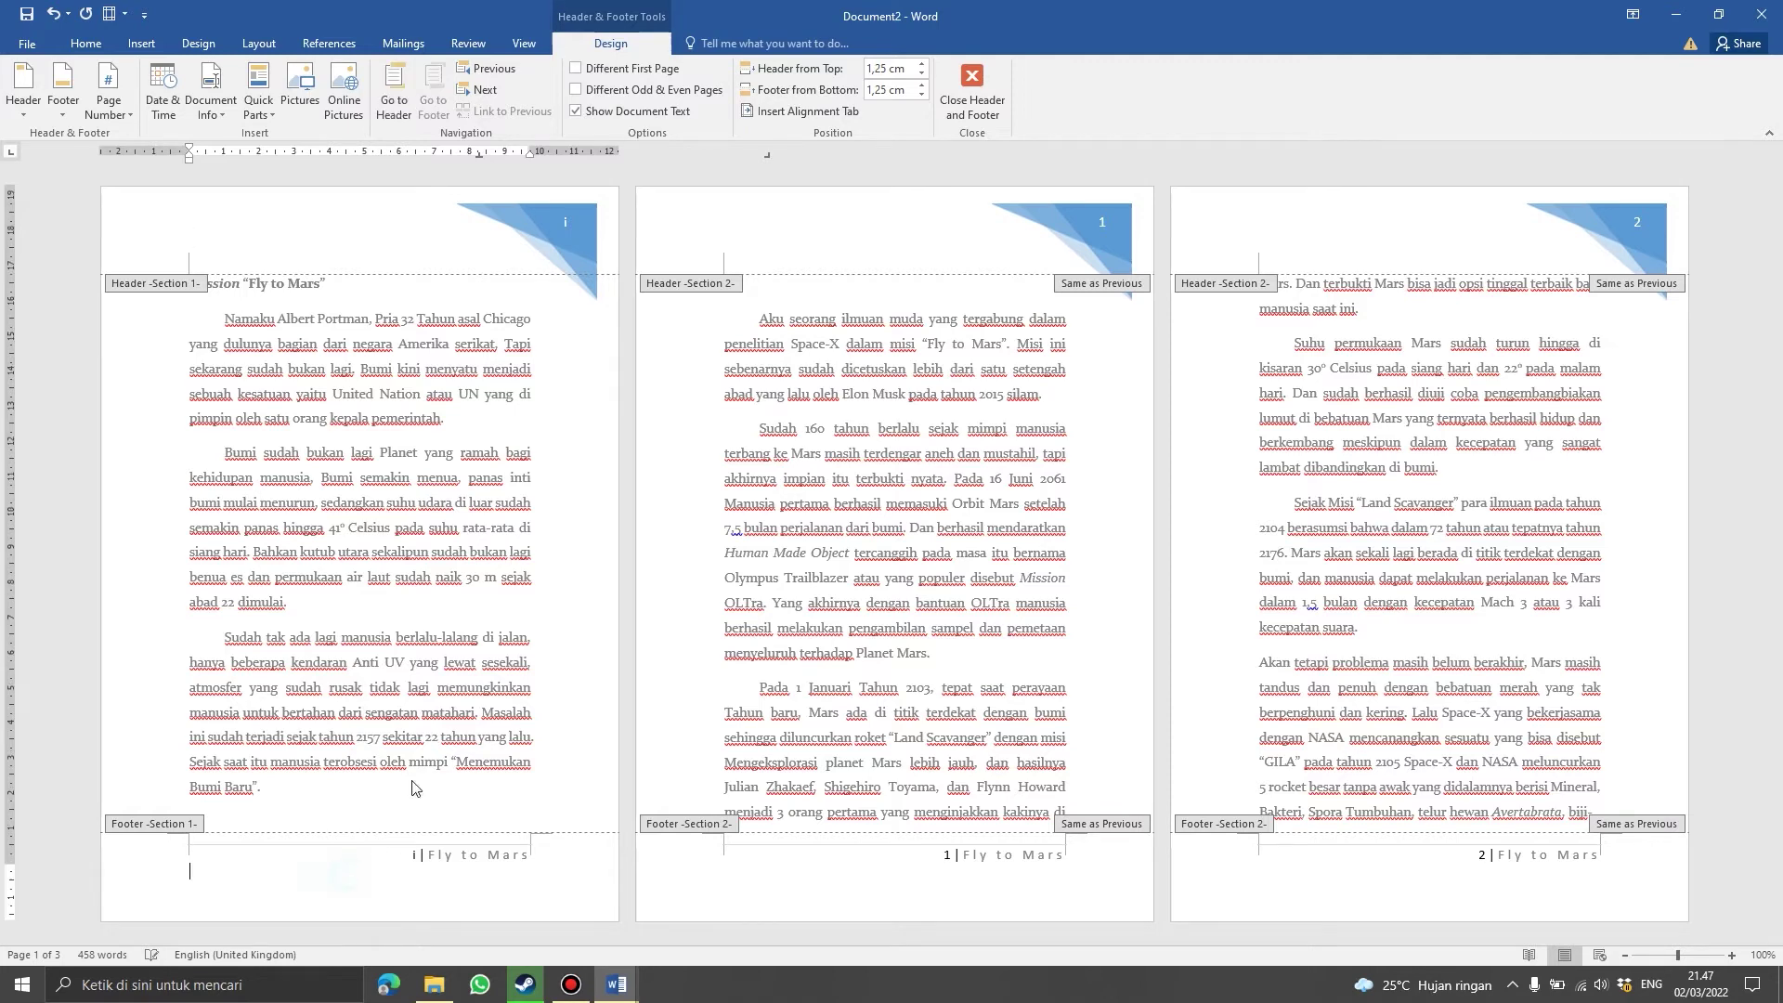
- Replace the 'Fly to Mars' footers with the Ion (Dark) footer design
{"action": "left_click", "coordinate": [139, 46]}
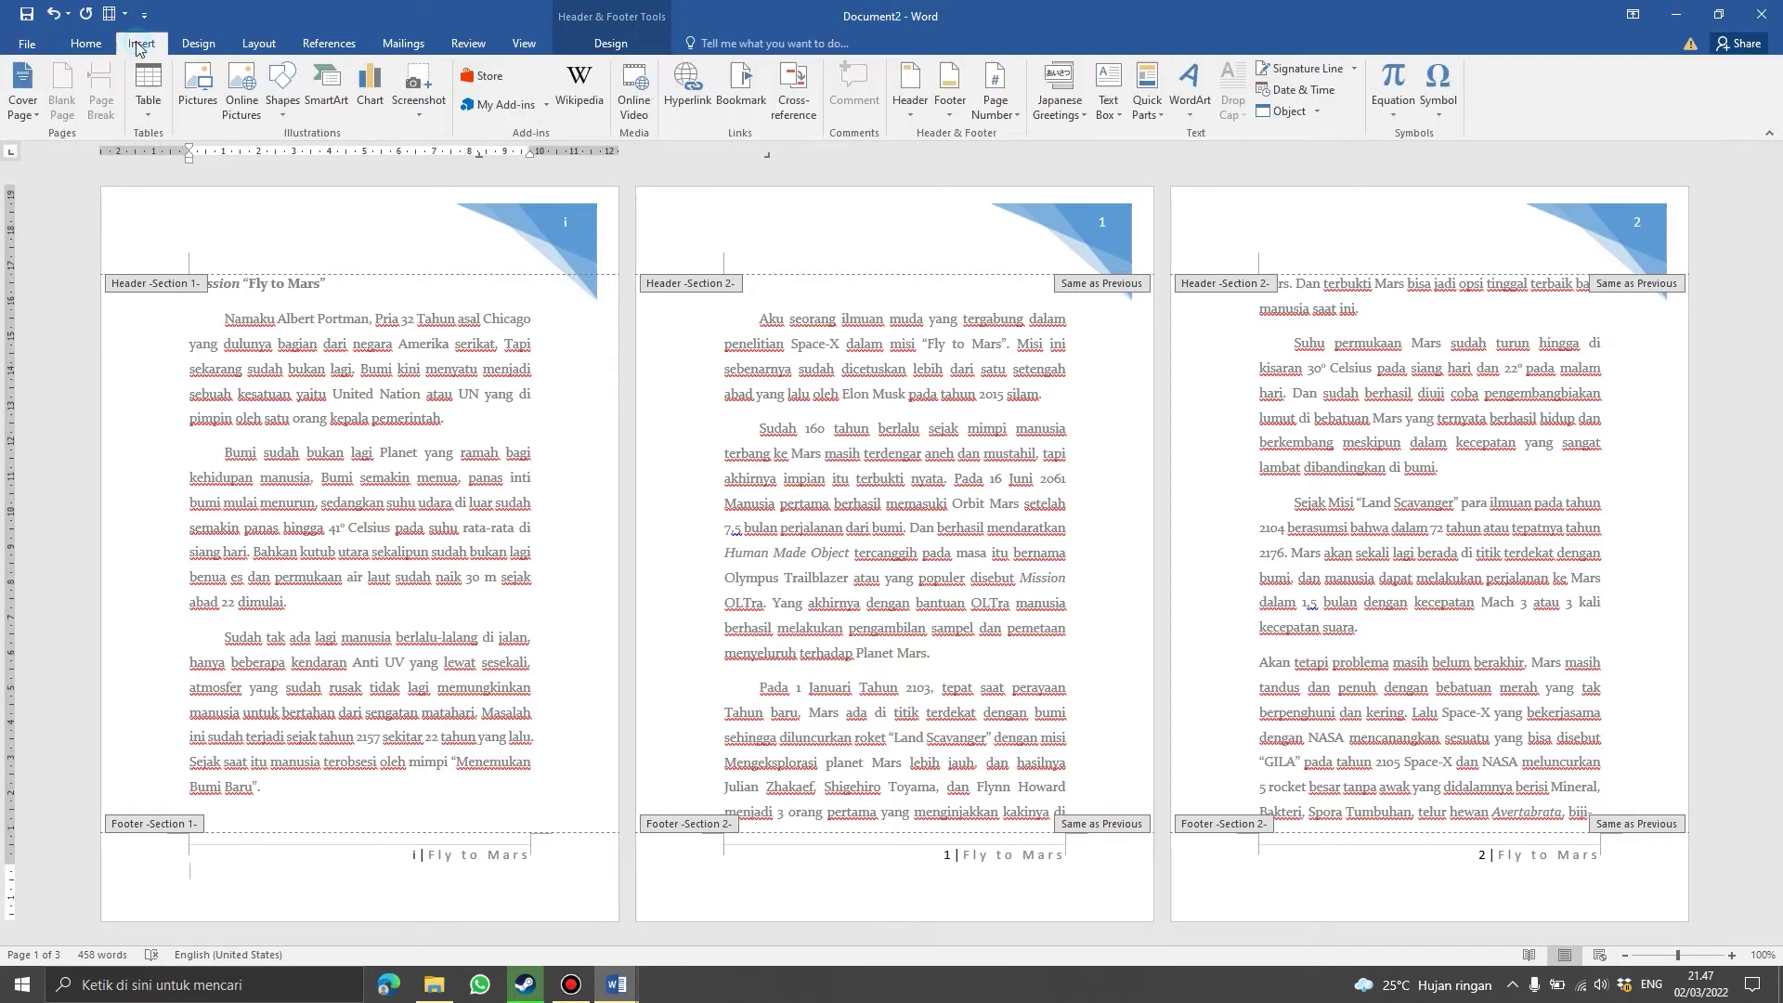
{"action": "left_click", "coordinate": [951, 119]}
{"action": "scroll", "coordinate": [1067, 344], "scroll_direction": "down", "scroll_amount": 10}
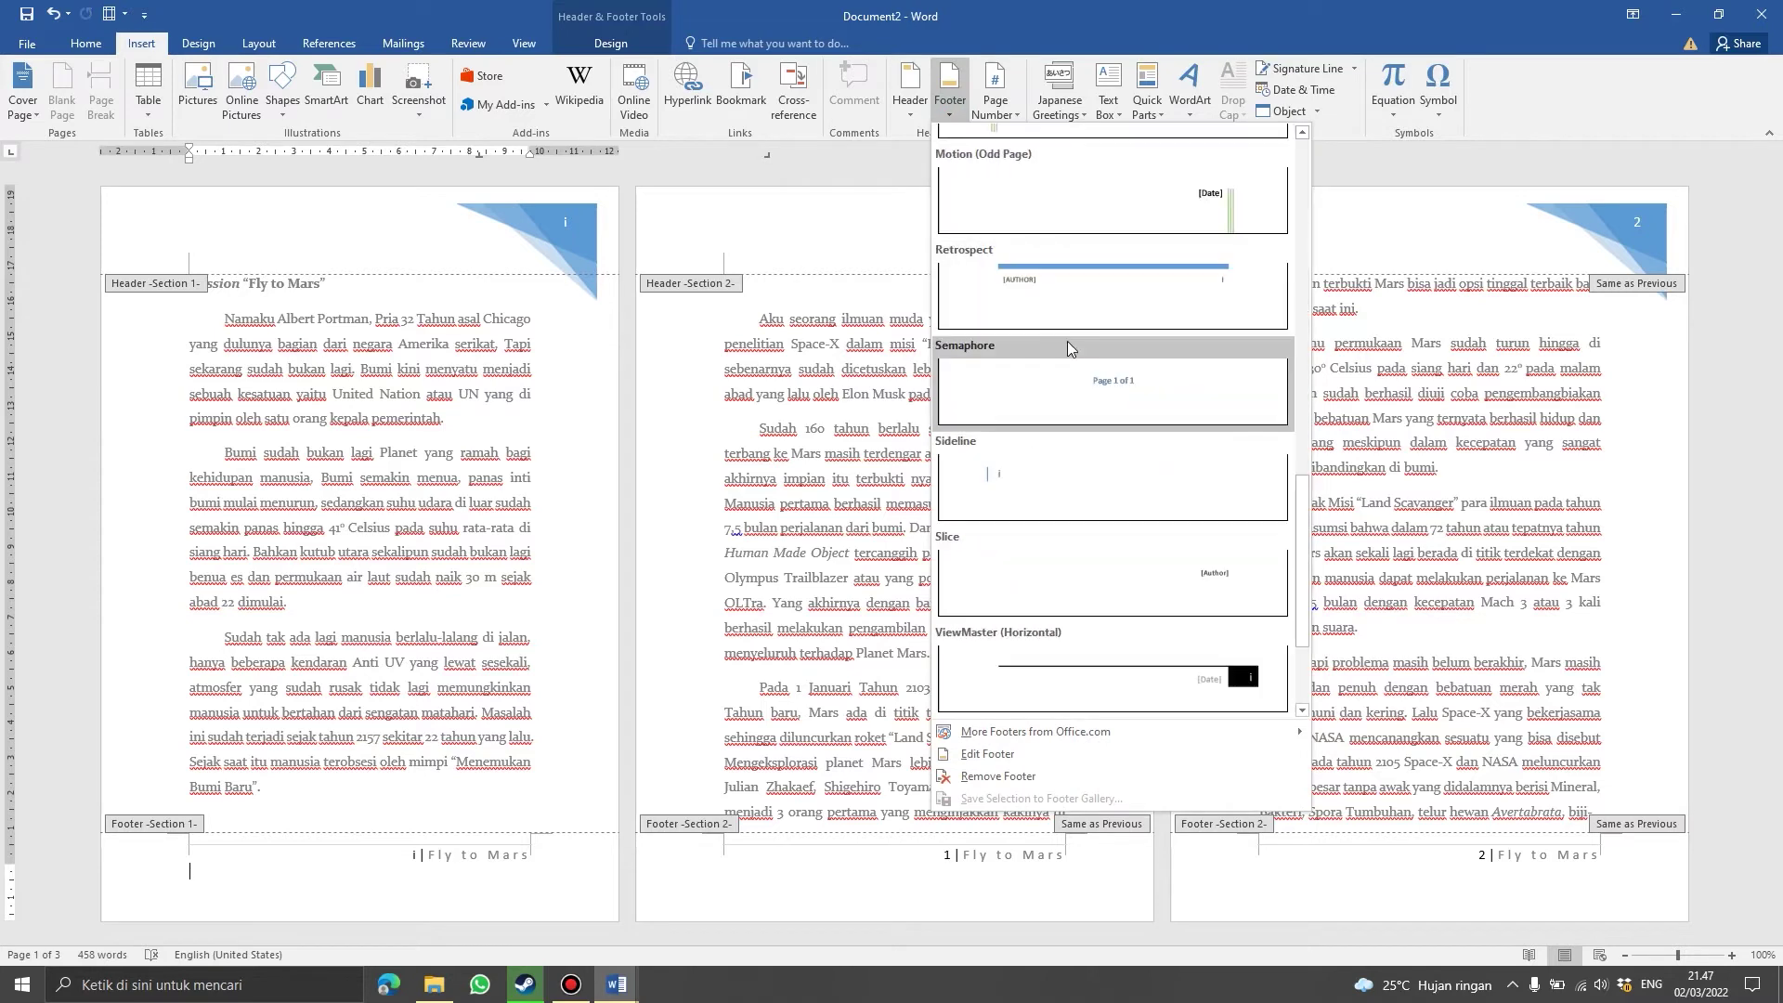
{"action": "scroll", "coordinate": [1068, 348], "scroll_direction": "up", "scroll_amount": 5}
{"action": "scroll", "coordinate": [1089, 376], "scroll_direction": "up", "scroll_amount": 5}
{"action": "scroll", "coordinate": [1089, 376], "scroll_direction": "down", "scroll_amount": 2}
{"action": "scroll", "coordinate": [1089, 376], "scroll_direction": "down", "scroll_amount": 1}
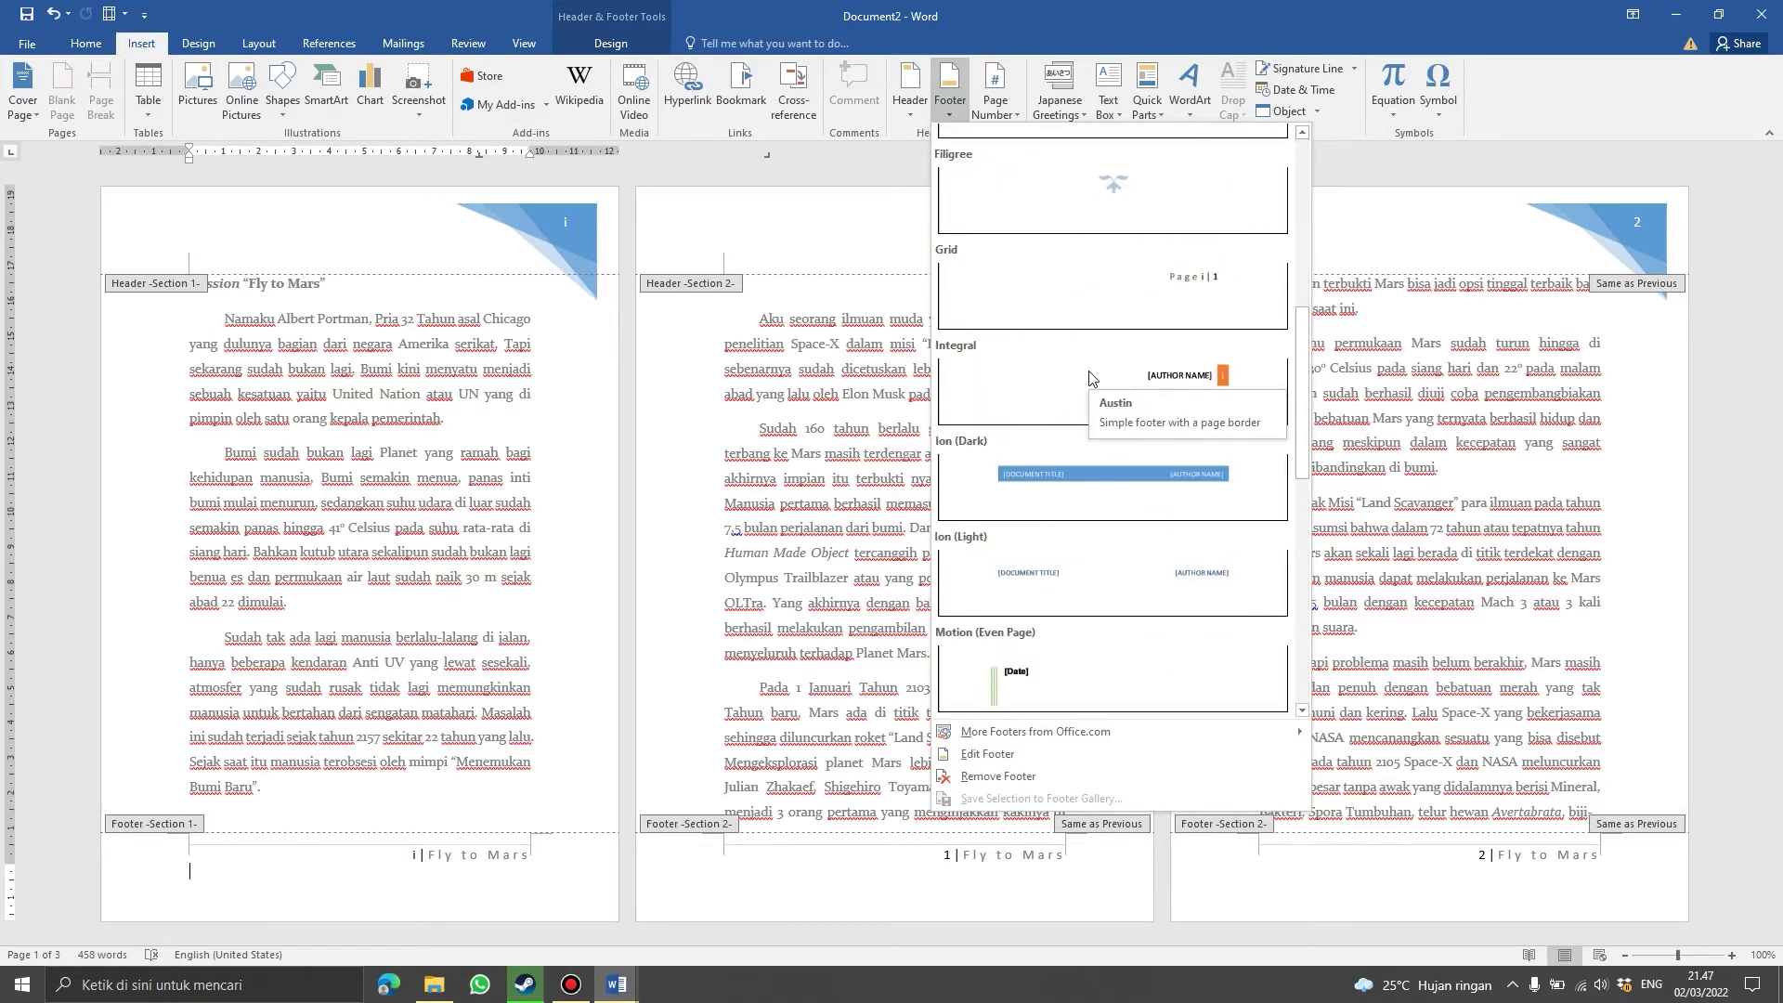
{"action": "left_click", "coordinate": [1120, 468]}
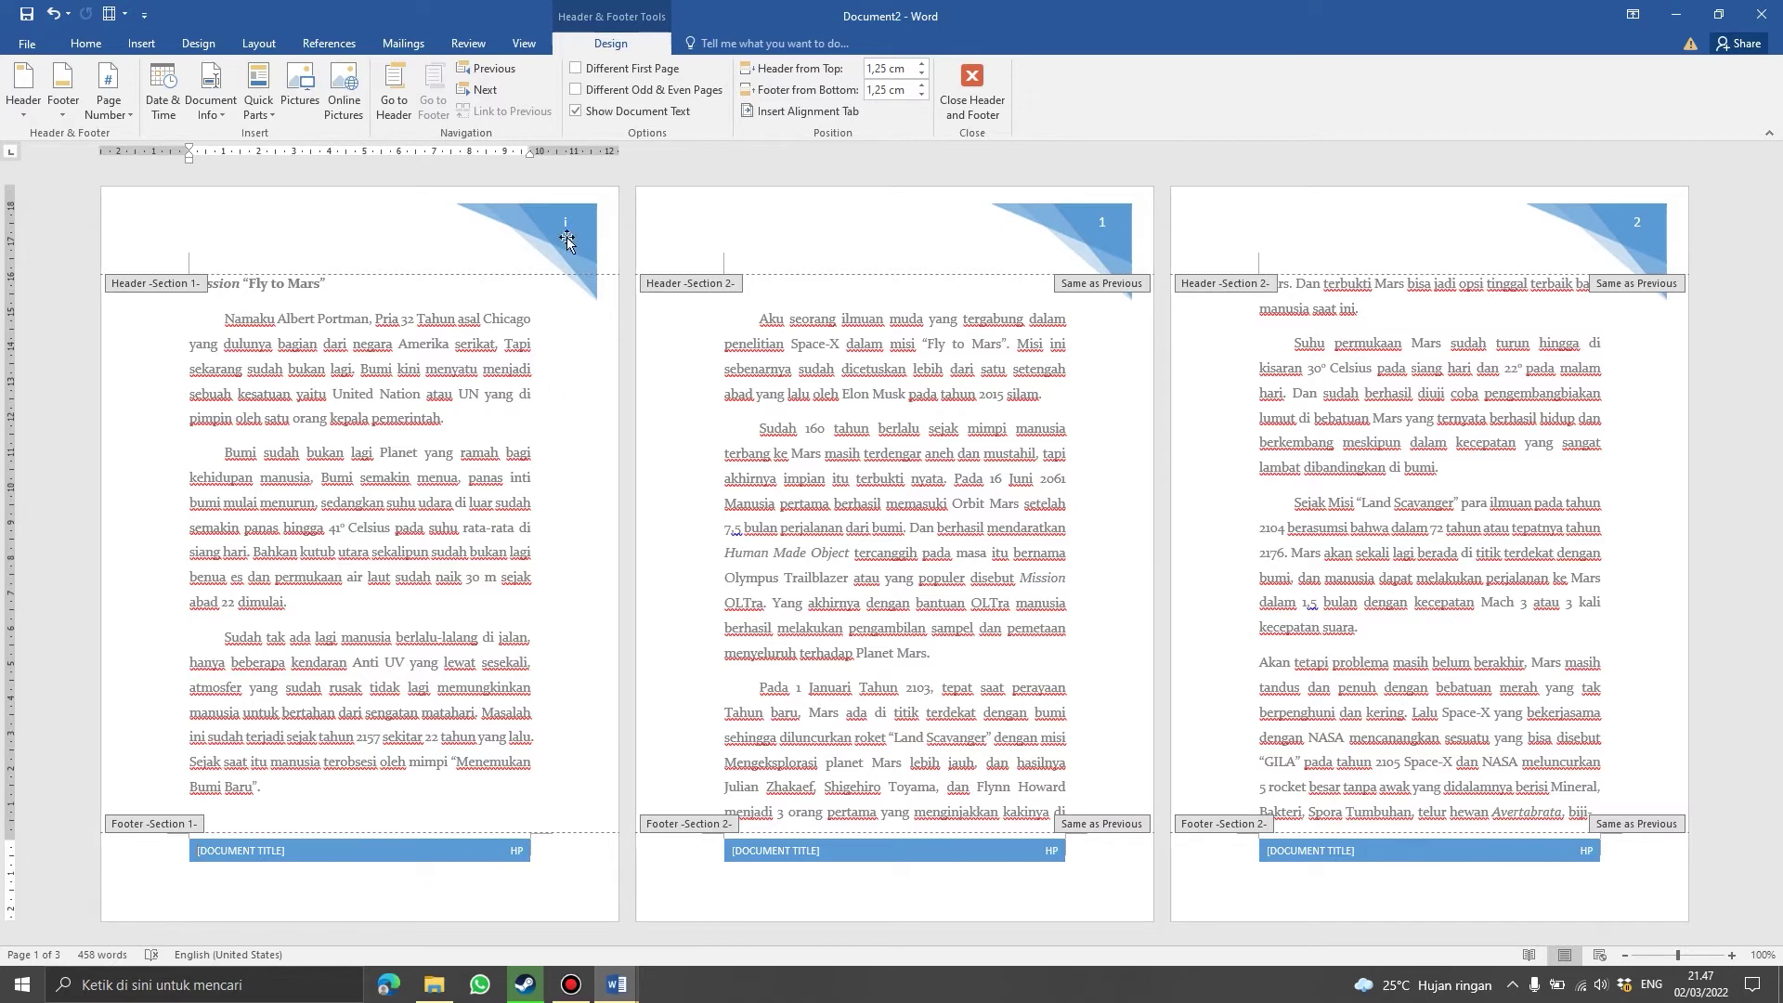
{"action": "left_click", "coordinate": [566, 663]}
- Close header/footer editing, place the cursor after 'UV' on page i, and show the References tools
{"action": "double_click", "coordinate": [548, 353]}
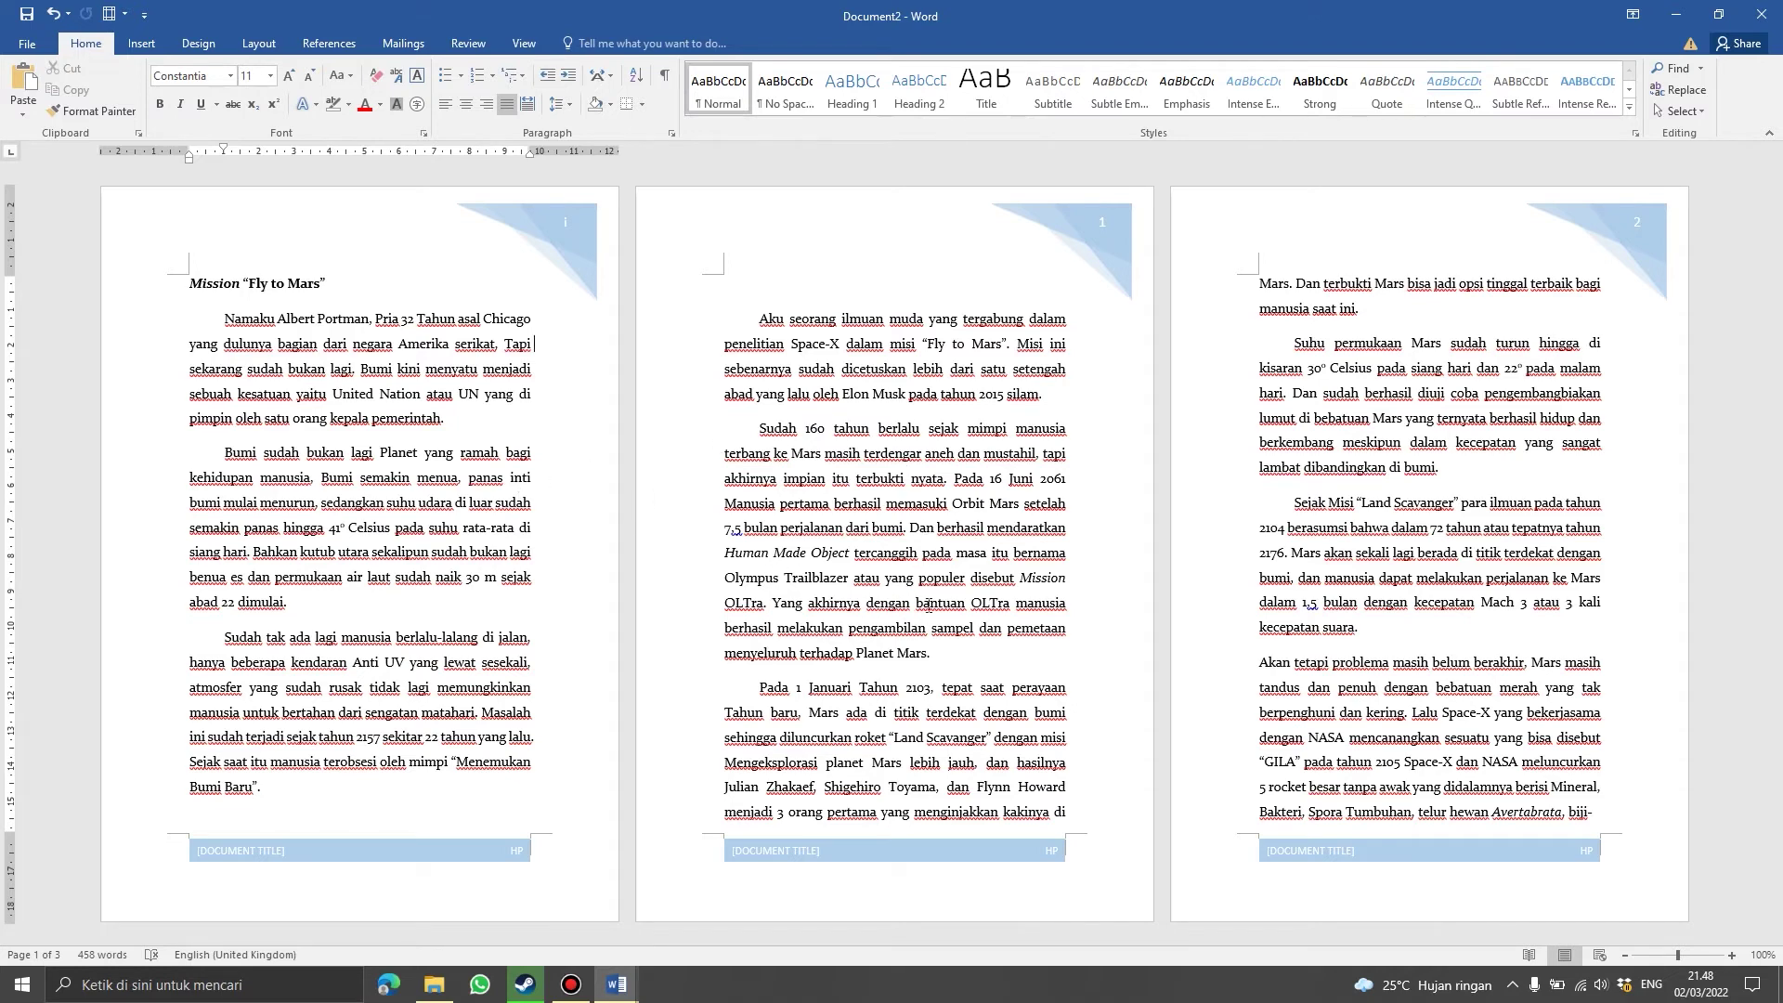
{"action": "left_click", "coordinate": [405, 663]}
{"action": "key", "text": "alt+s"}
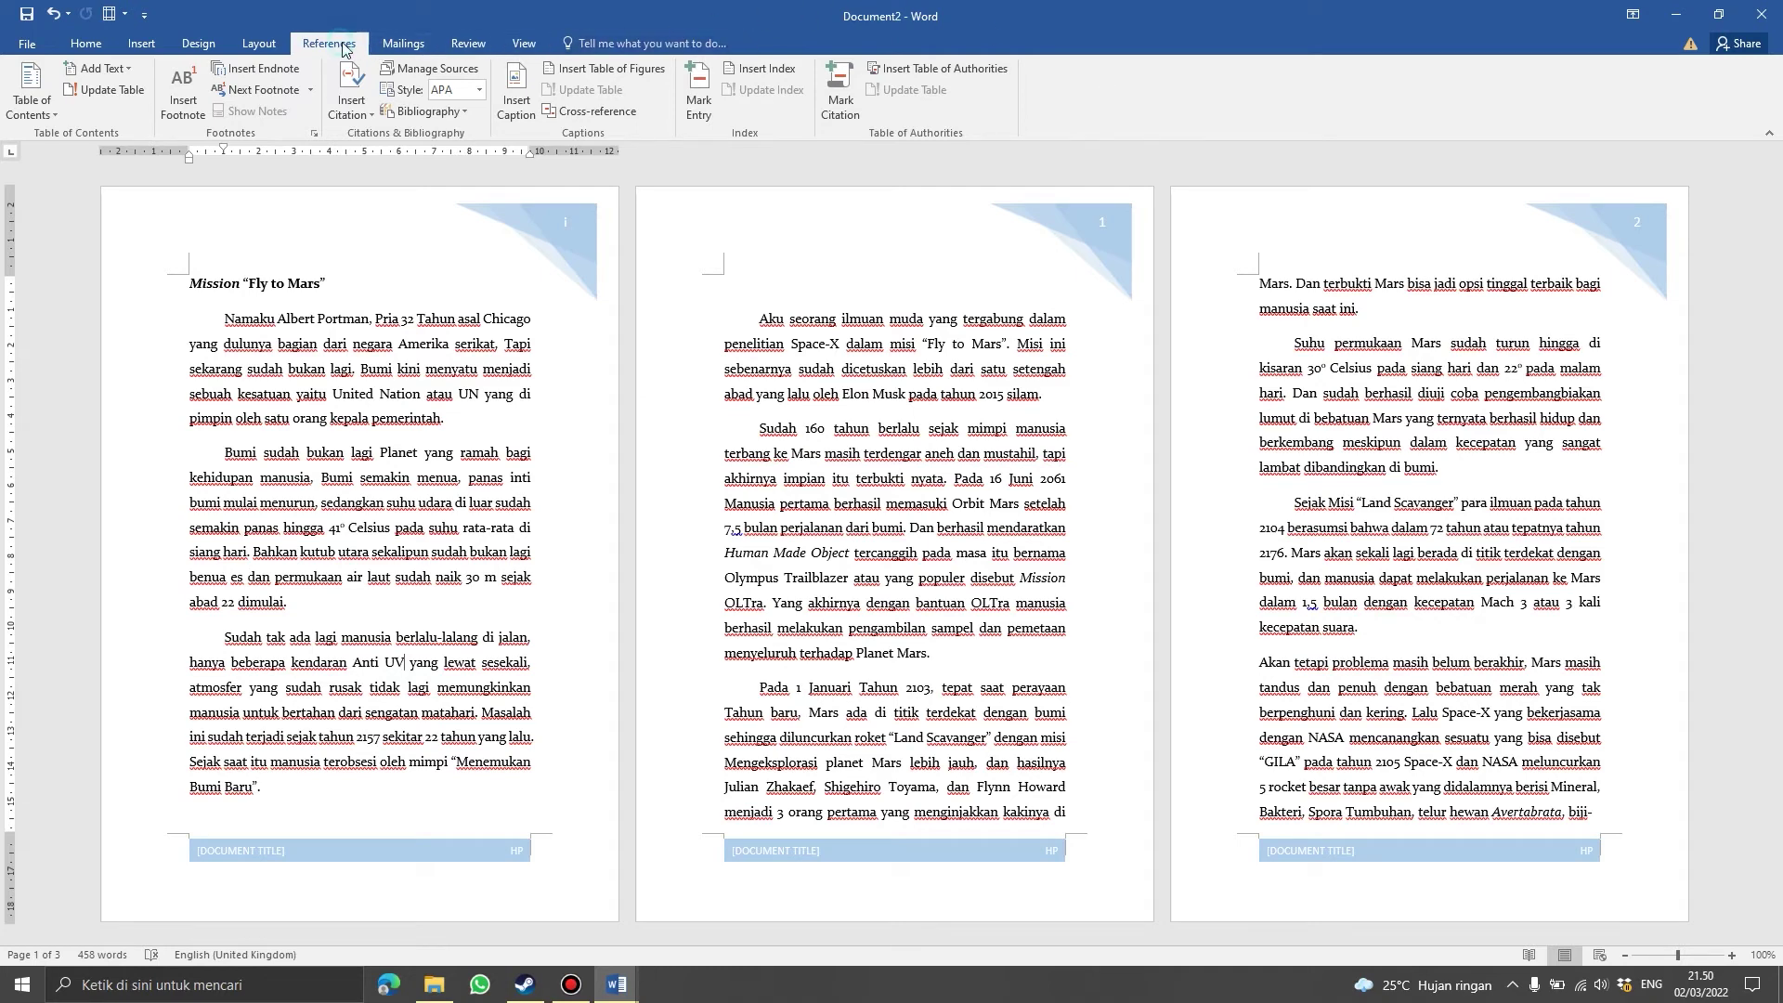
- Insert a footnote after 'UV' reading 'UV Kependekan dari Ultraviolet'
{"action": "left_click", "coordinate": [272, 47]}
{"action": "left_click", "coordinate": [322, 46]}
{"action": "left_click", "coordinate": [188, 111]}
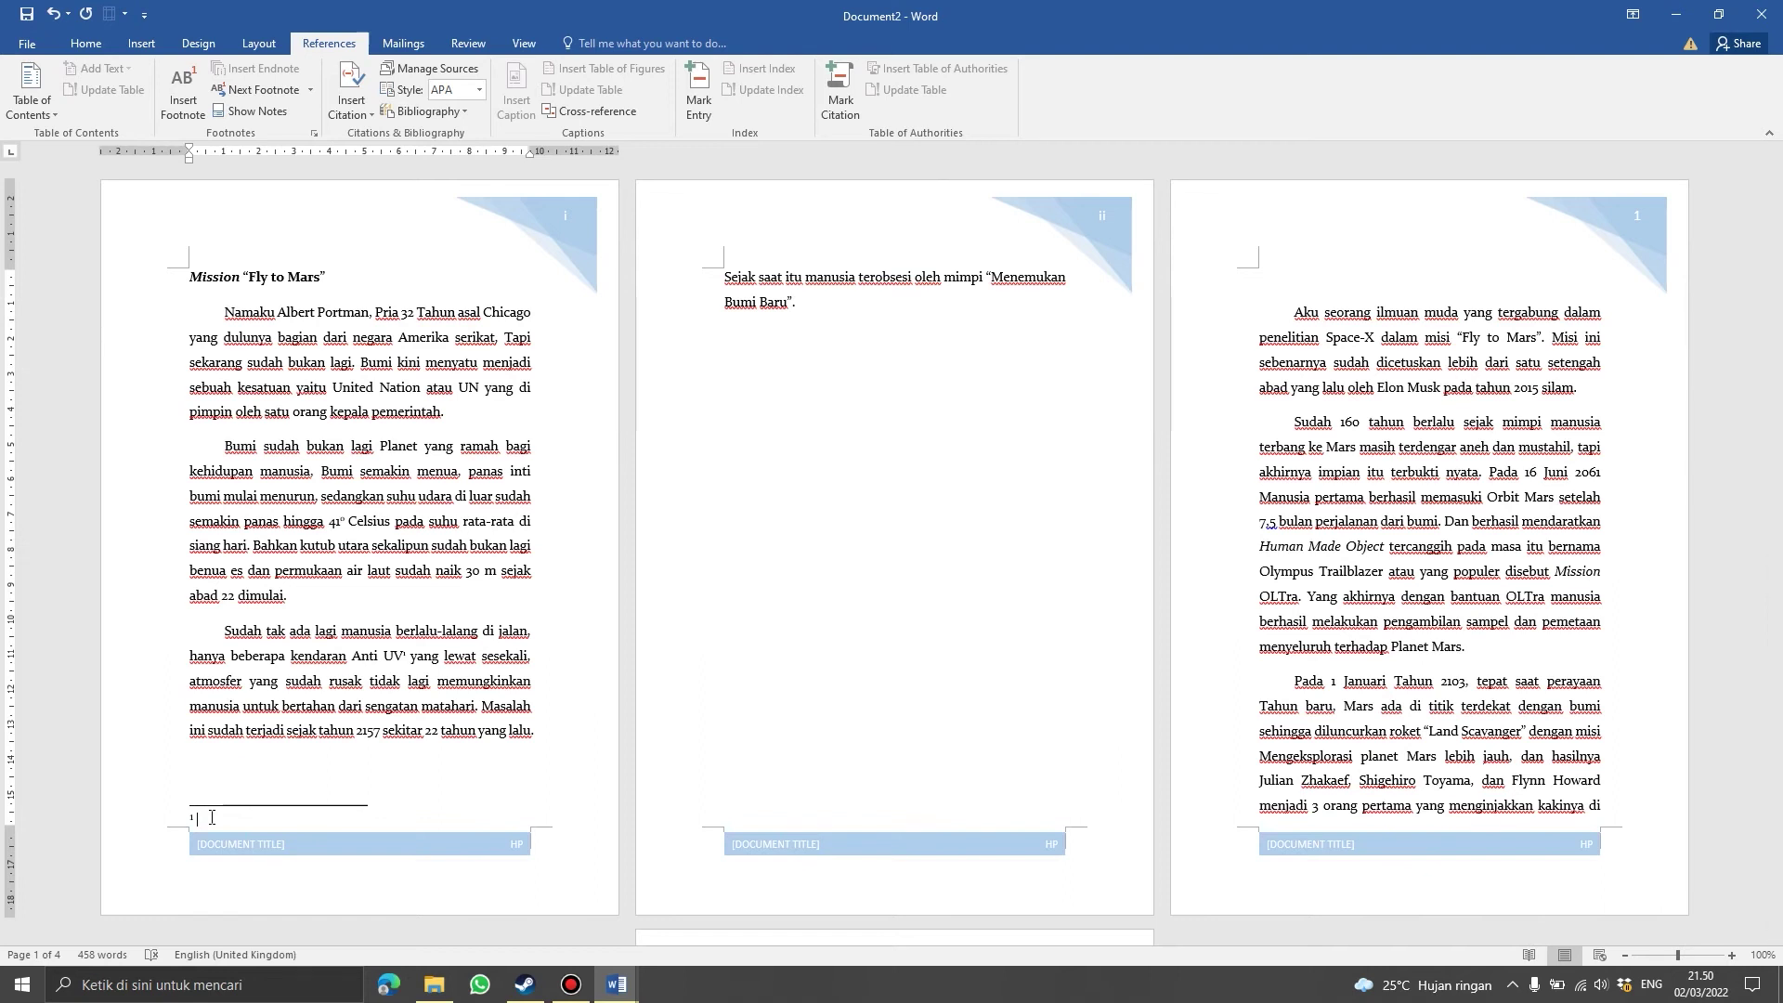
{"action": "type", "text": "V "}
{"action": "type", "text": "Kependekan dari U"}
{"action": "type", "text": "ltraviolet"}
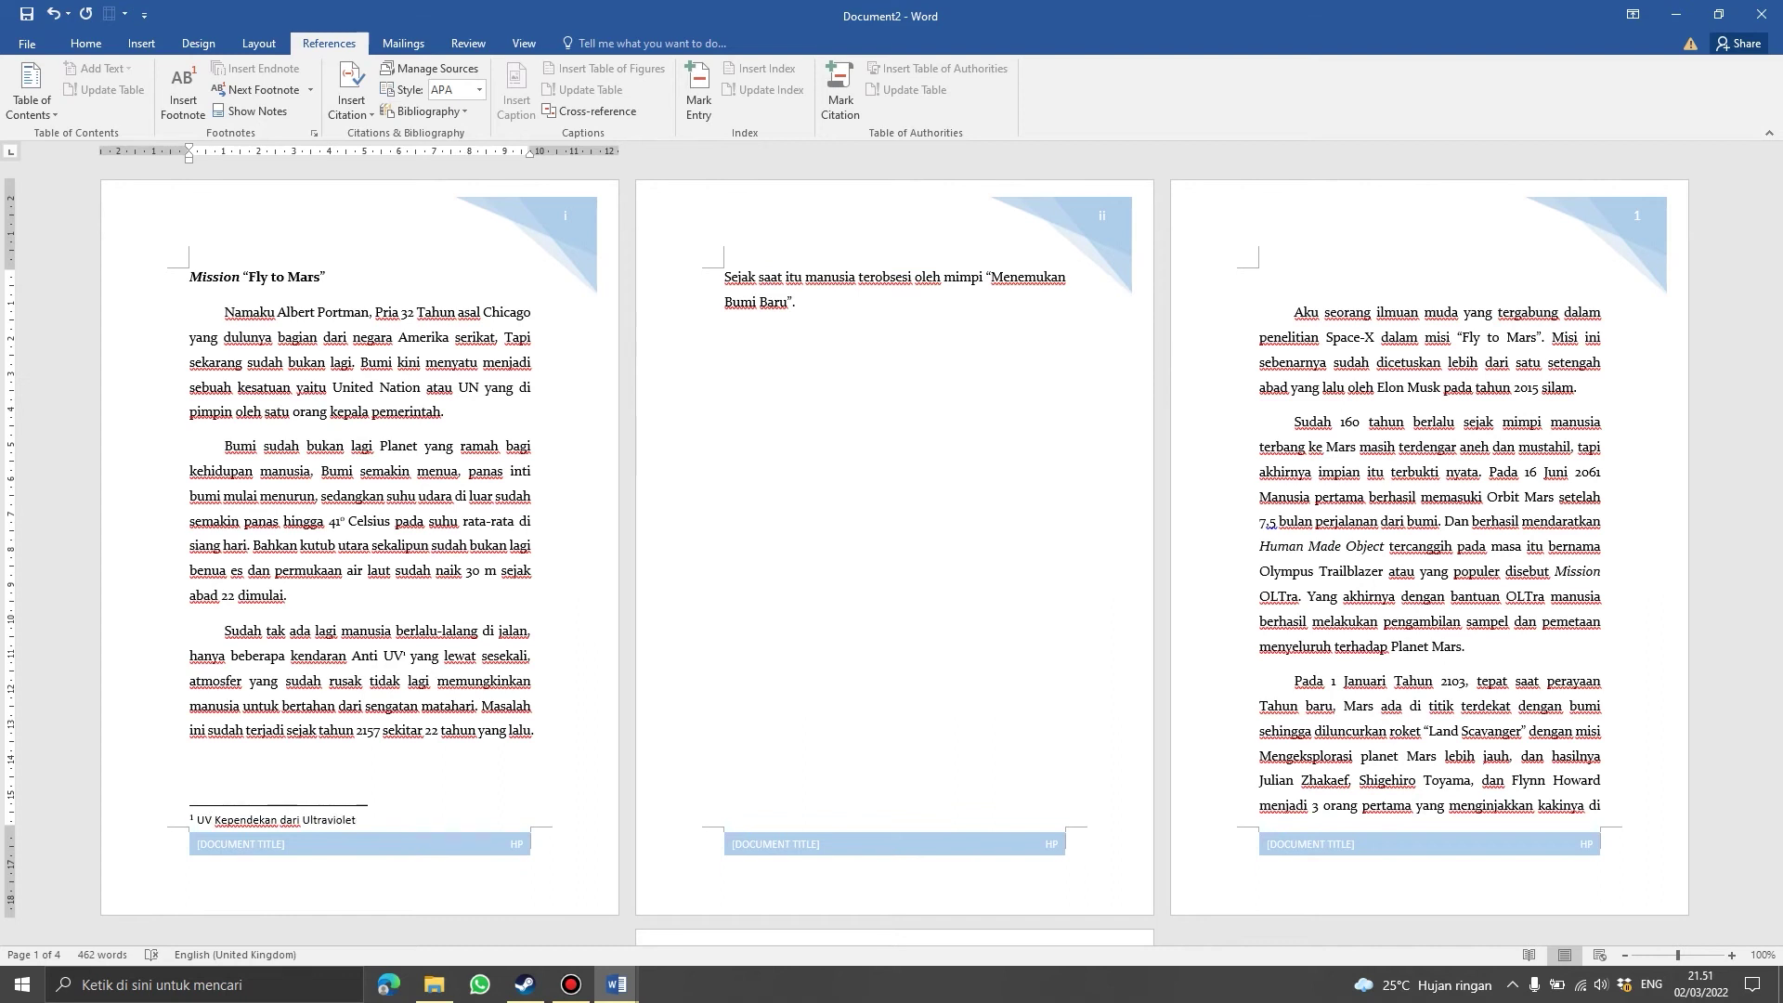